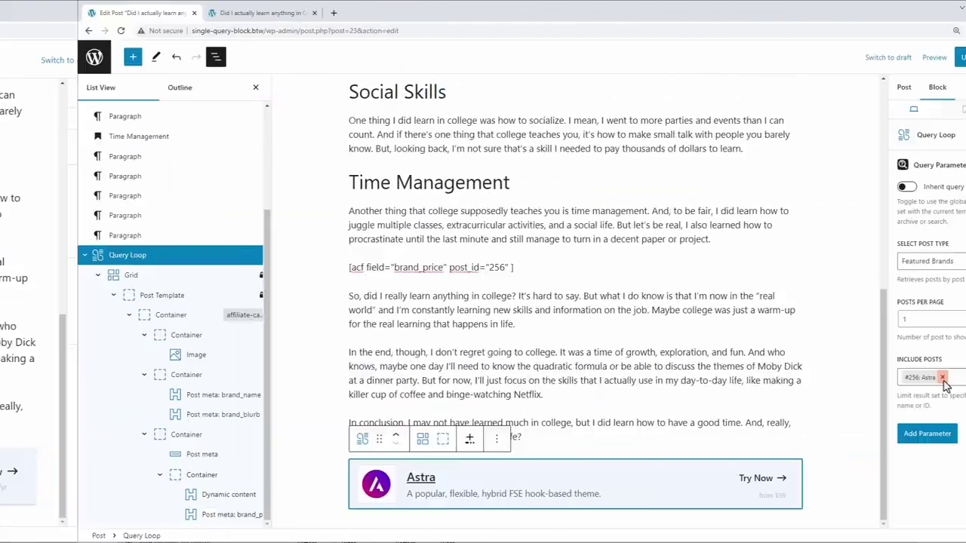
Step: Replace Astra with #122: GenerateBlocks in the Query Loop's Include Posts field
left_click(868, 378)
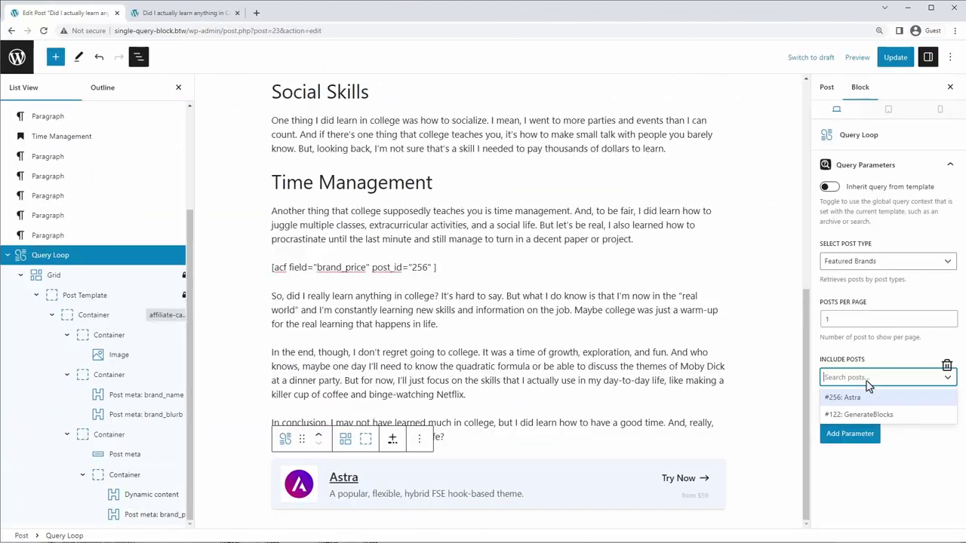
left_click(860, 415)
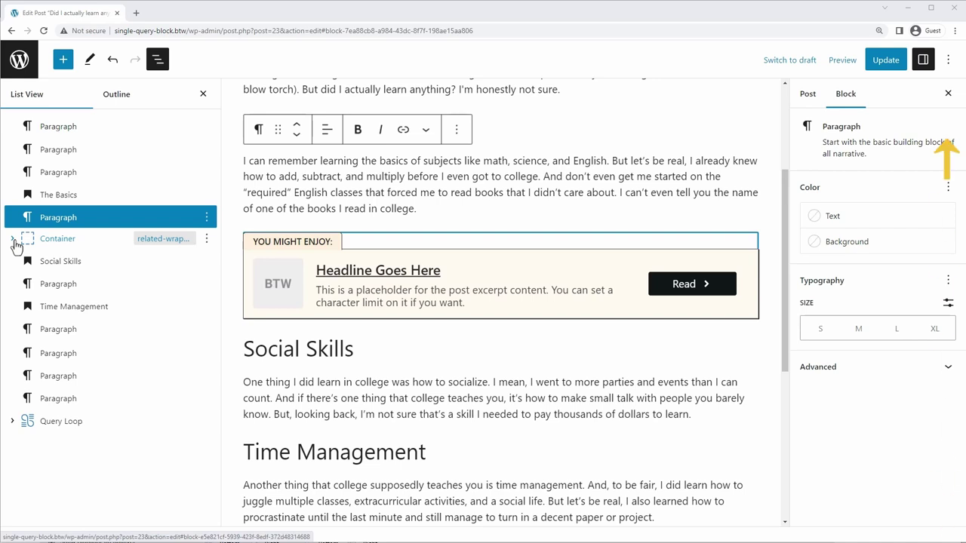
Step: Expand the related-wrapper Container in List View, then place the cursor after The Basics paragraph
left_click(13, 240)
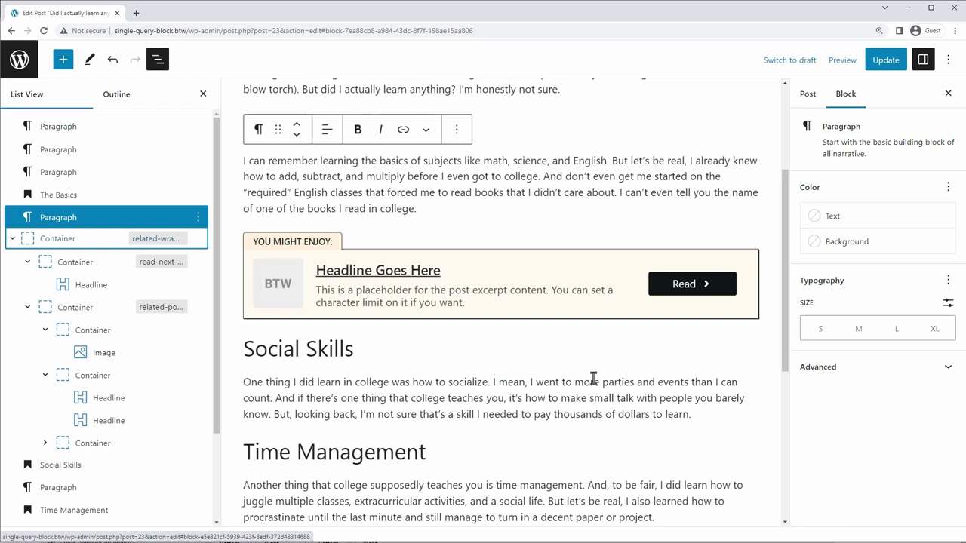
left_click(438, 206)
Step: Insert a blank Query Loop via /q and drag the related-post card Container into its Post Template
key("Return")
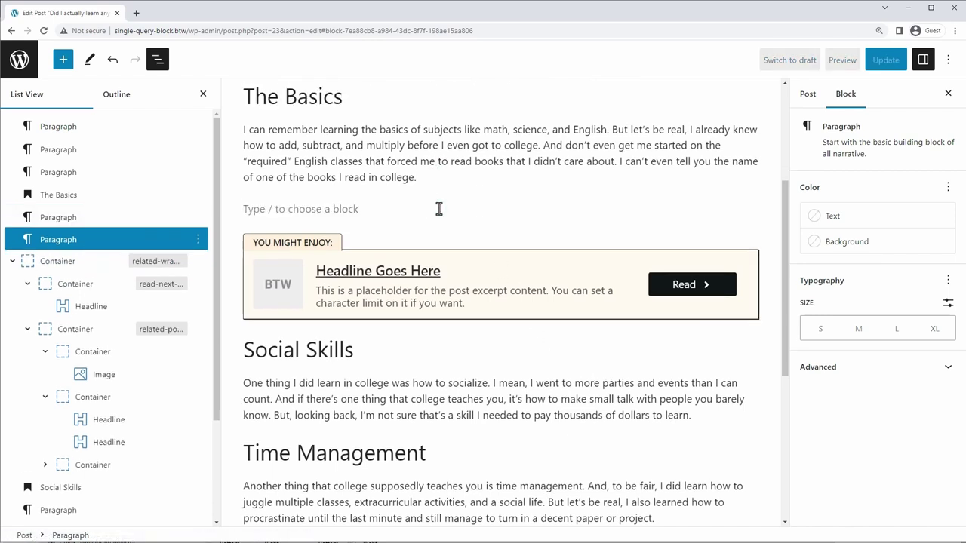
type("/q")
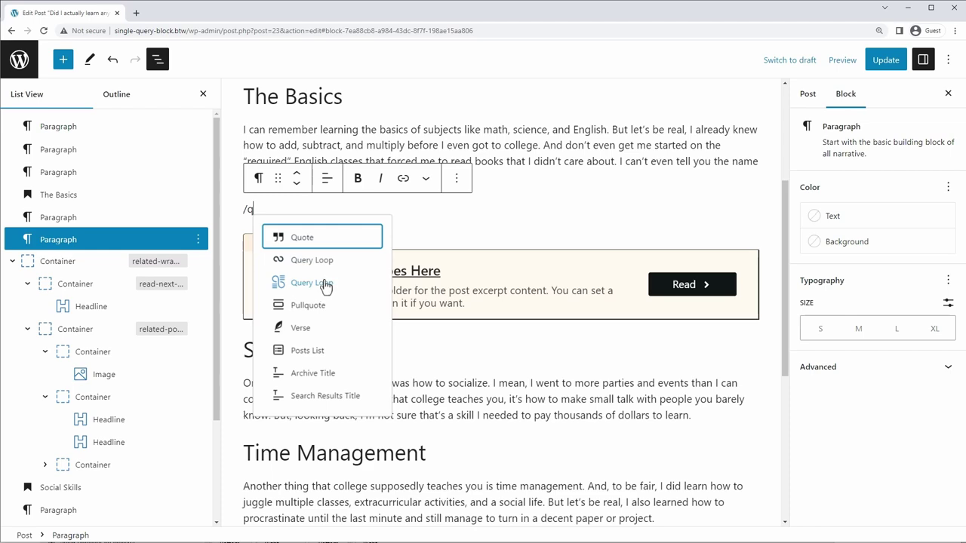
left_click(324, 284)
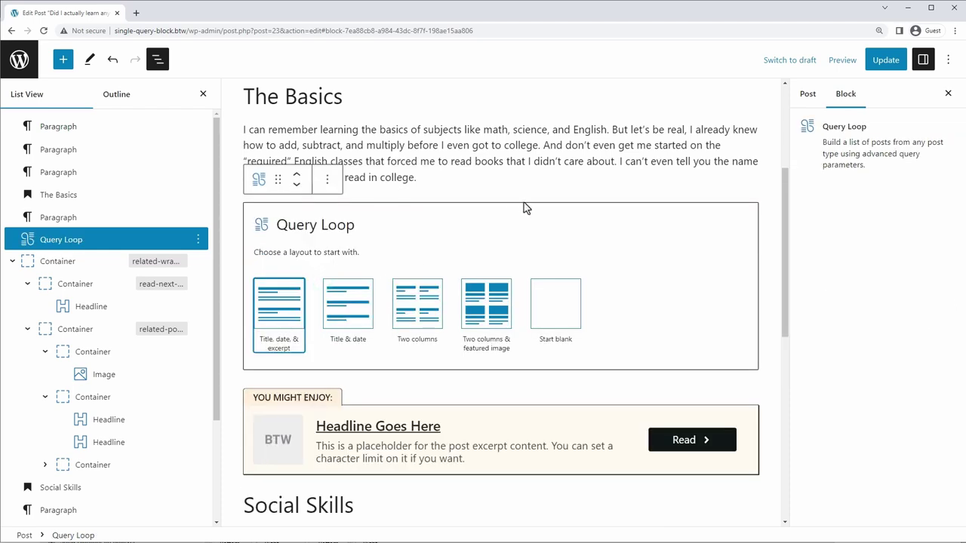
left_click(561, 322)
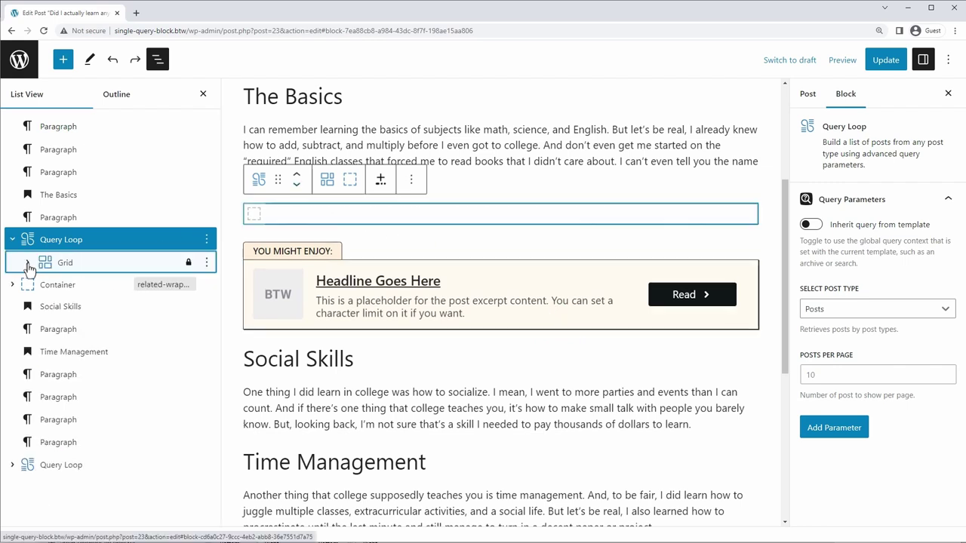
left_click(27, 263)
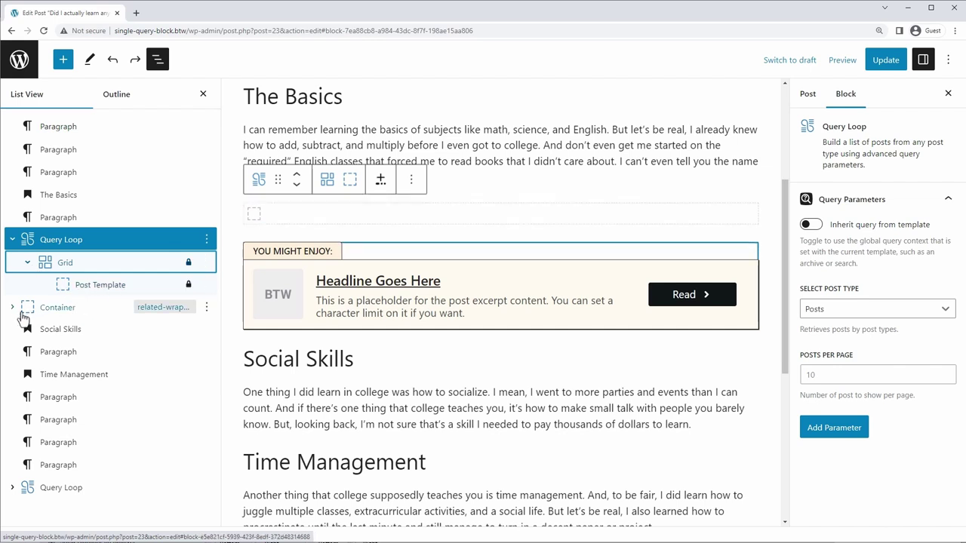
left_click_drag(23, 317, 140, 295)
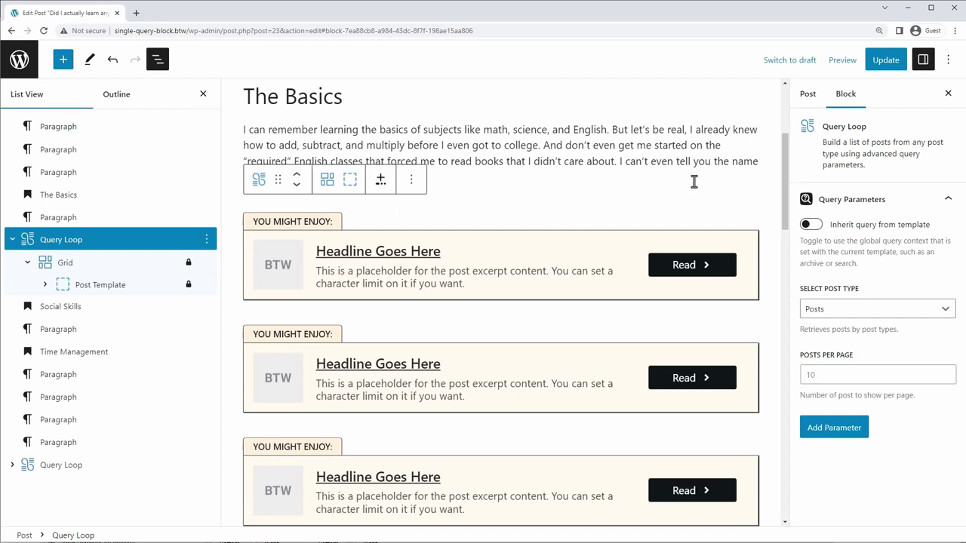
Step: Limit the Query Loop to 1 post, including only #5 This Llama speaks Klingon, and update
scroll(365, 249, "down", 3)
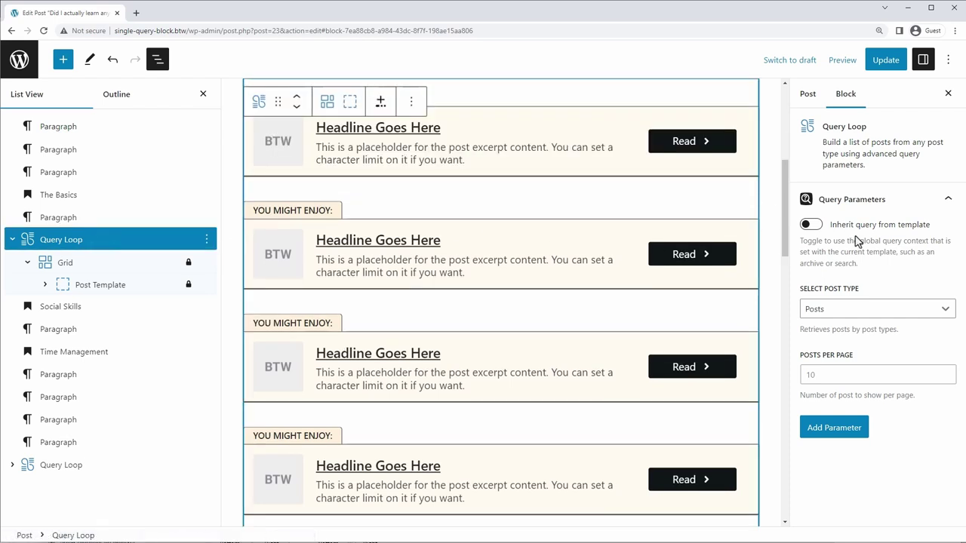
left_click(823, 377)
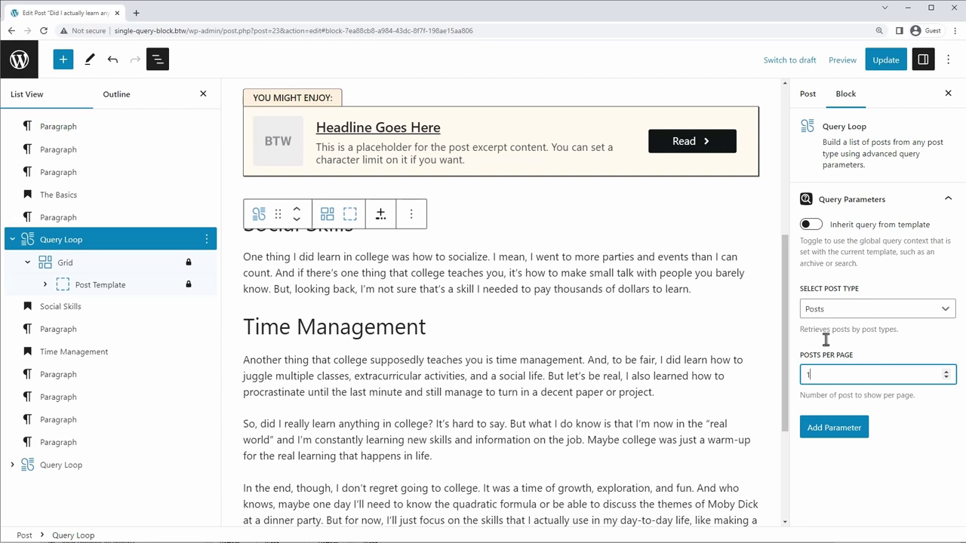
left_click(833, 428)
left_click(843, 442)
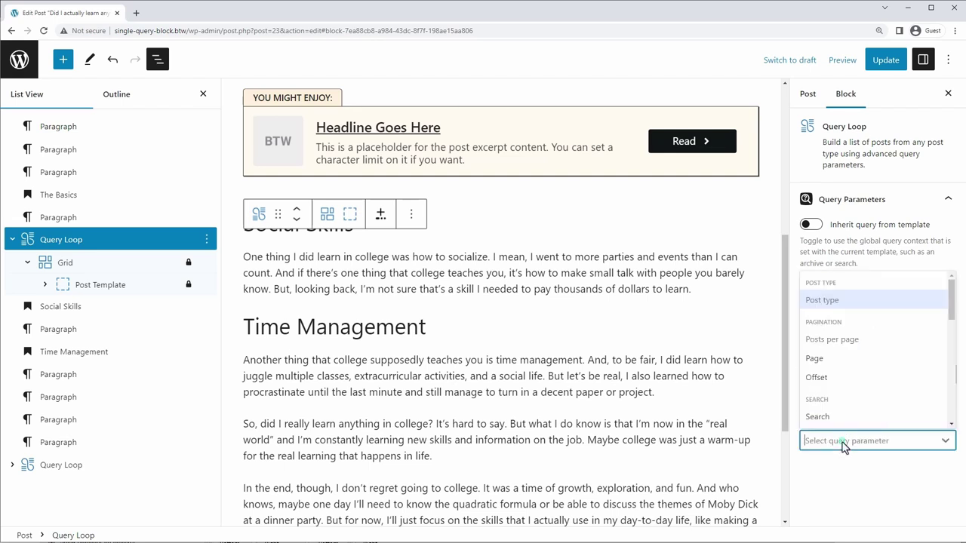
left_click_drag(953, 316, 936, 408)
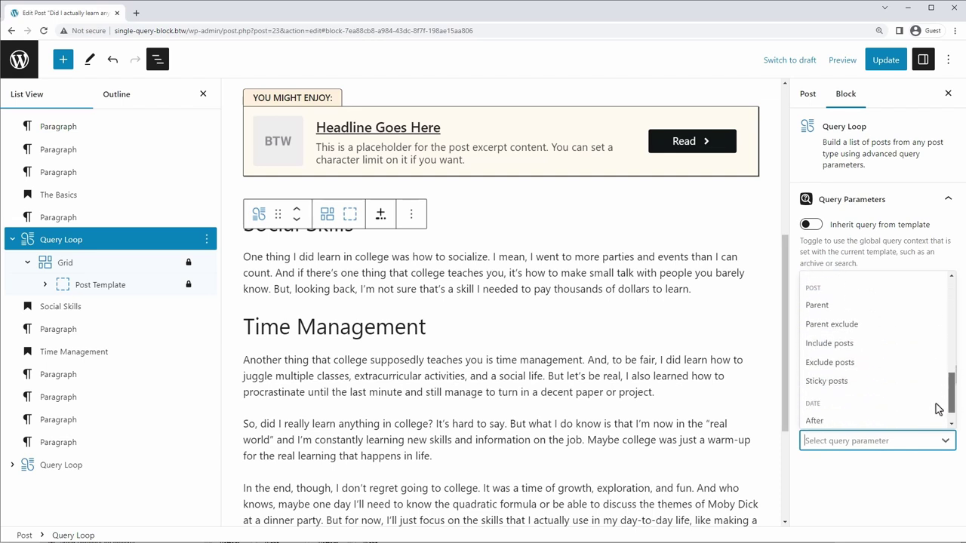
left_click(845, 344)
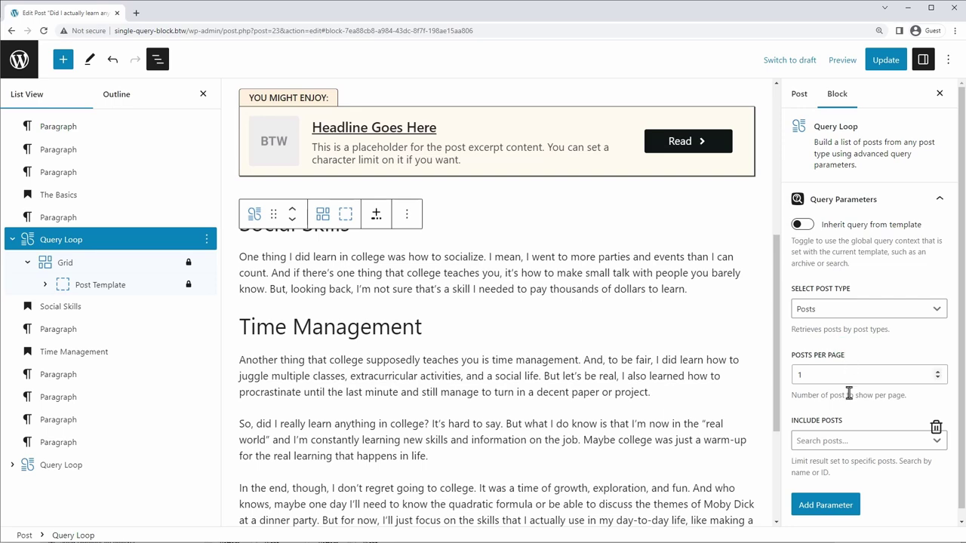
left_click(839, 443)
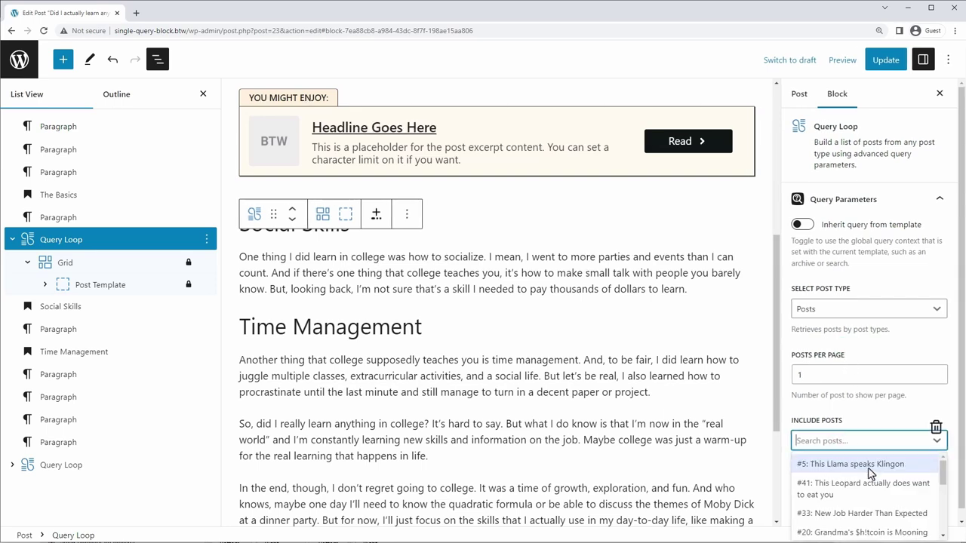
left_click(871, 466)
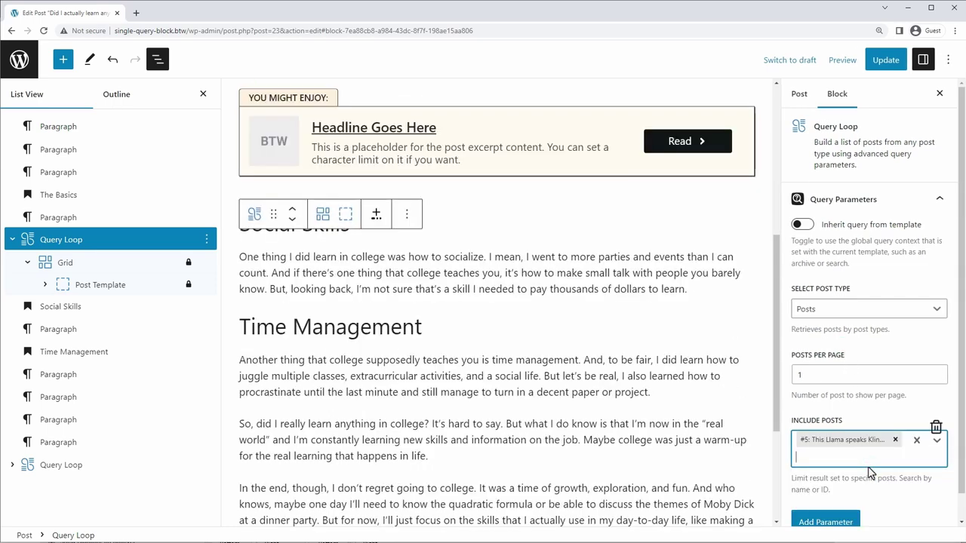
left_click(886, 60)
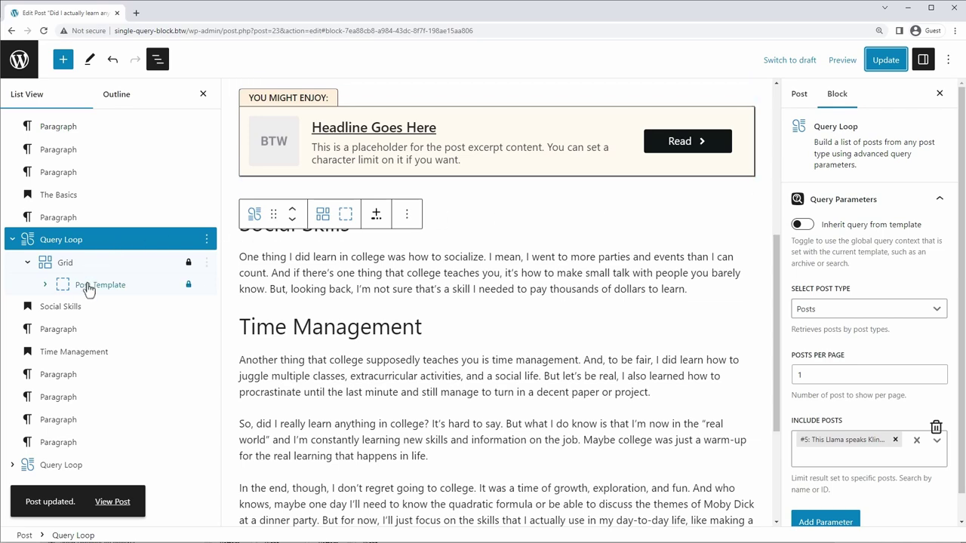
Step: Give the card image dynamic data: Current post as source, Featured Image as image source
left_click(45, 286)
left_click(98, 308)
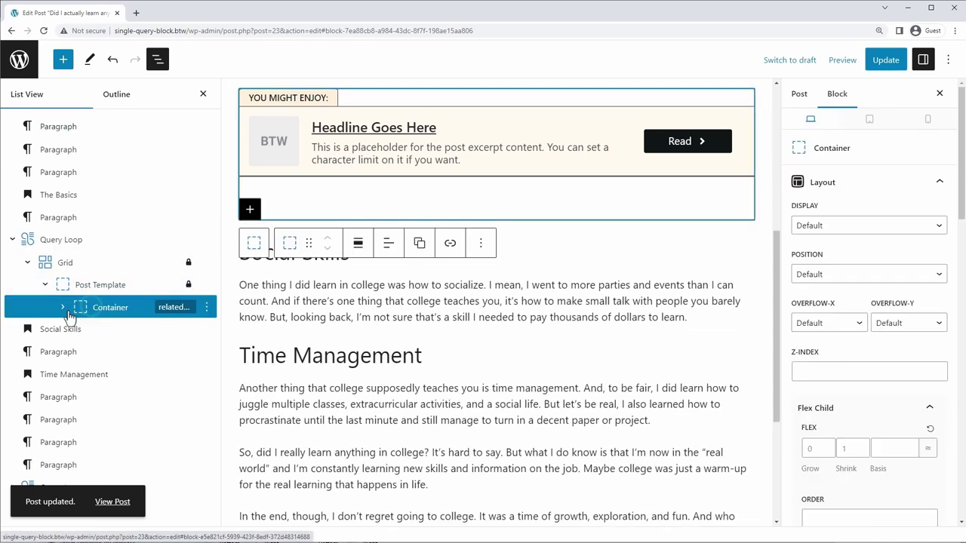
left_click(63, 307)
left_click(274, 145)
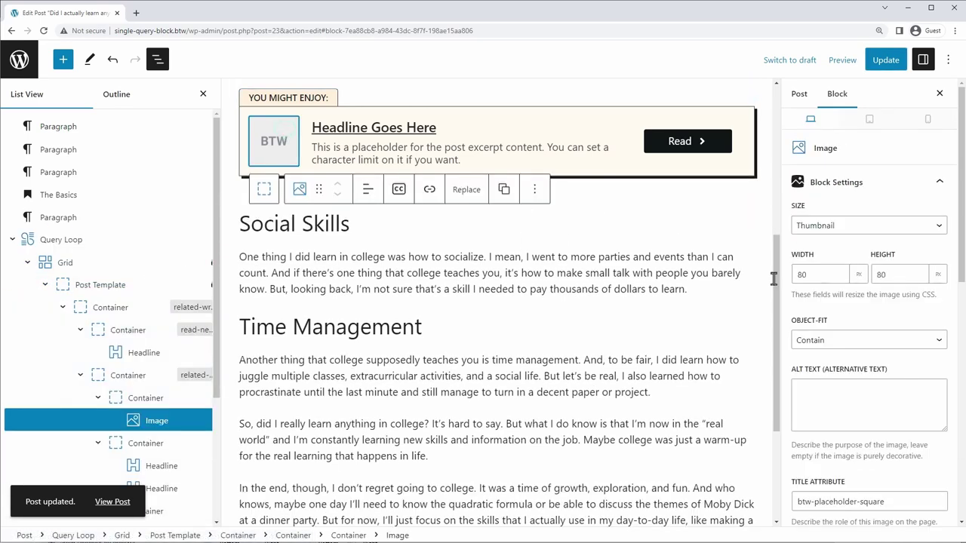
scroll(873, 312, "down", 10)
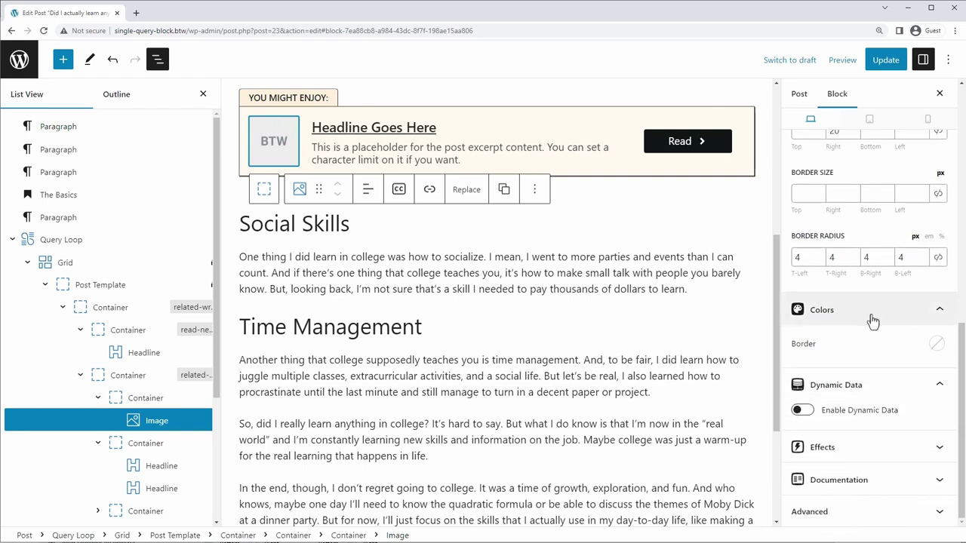
left_click(802, 412)
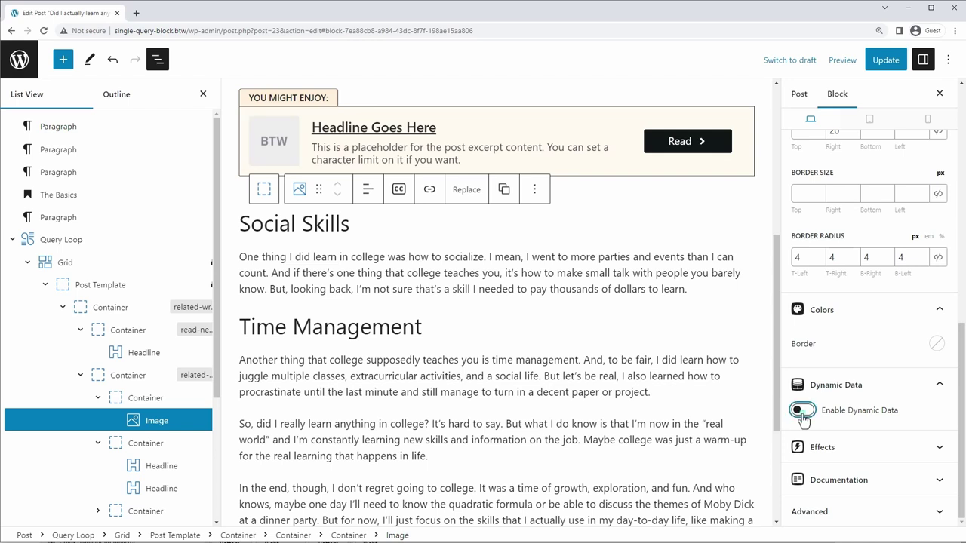
scroll(826, 412, "down", 3)
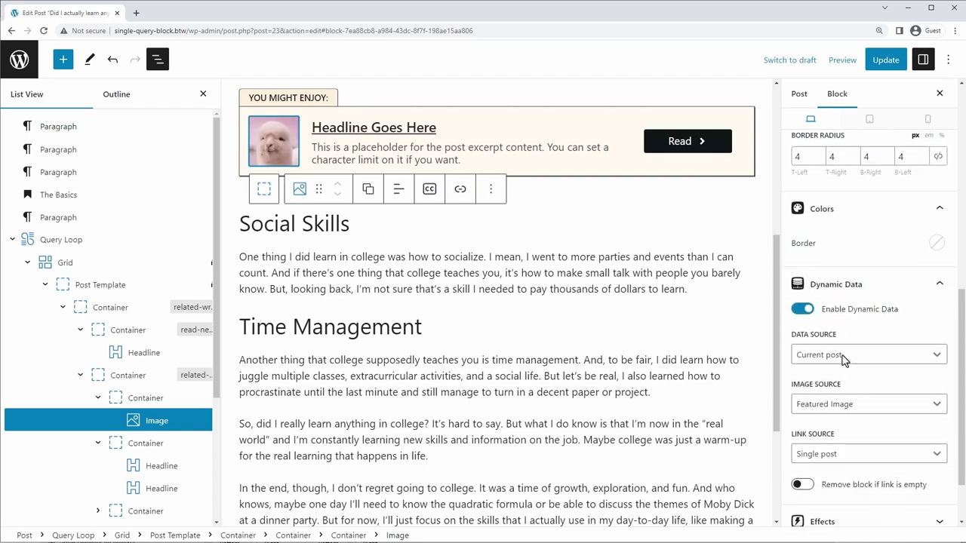
left_click(843, 356)
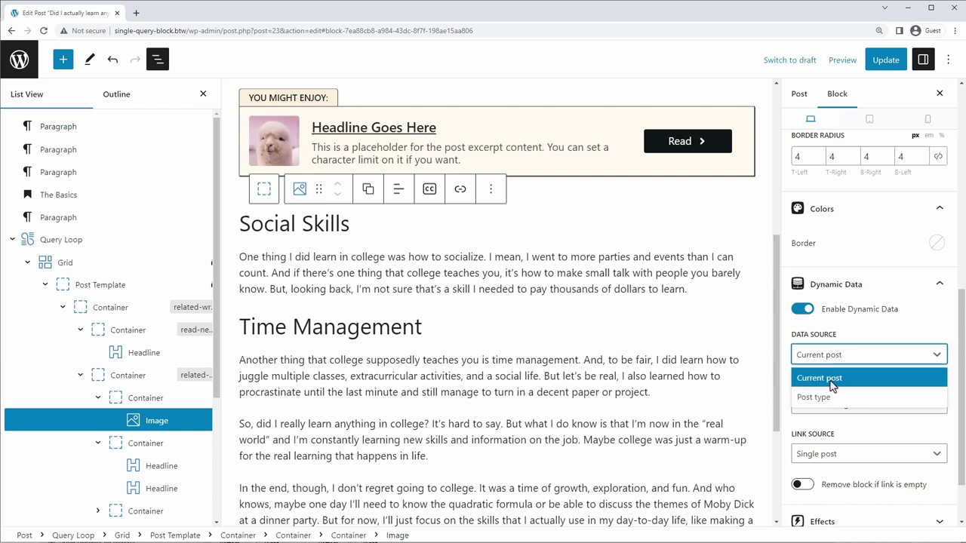
left_click(833, 381)
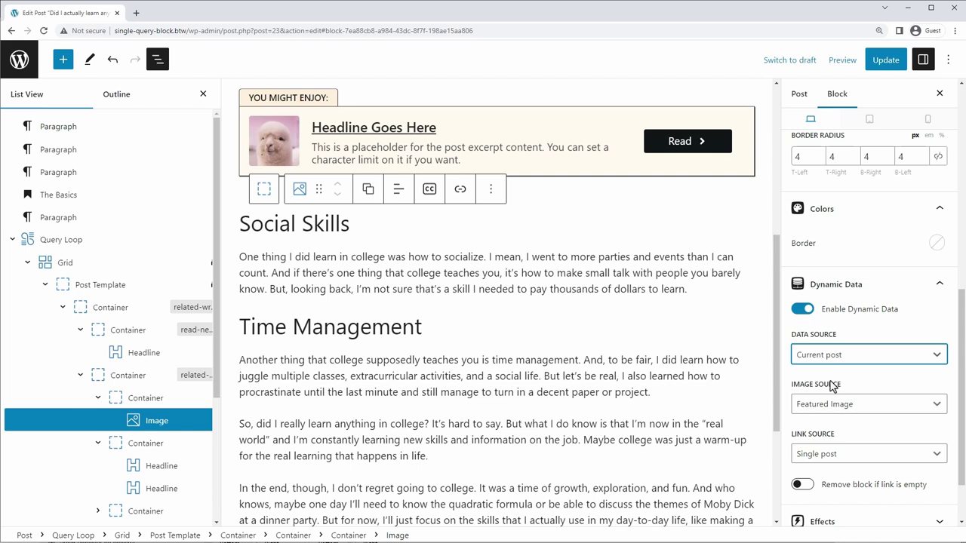
left_click(830, 404)
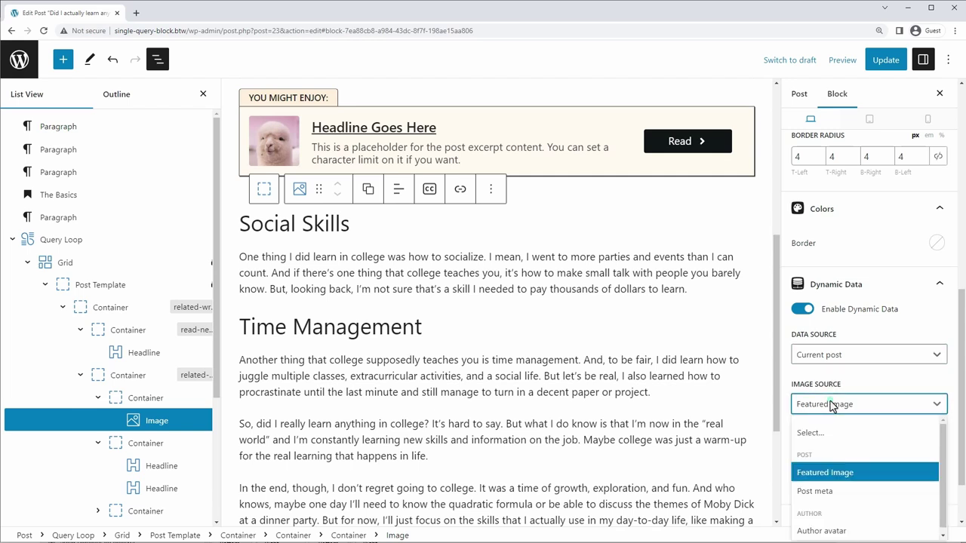
left_click(829, 472)
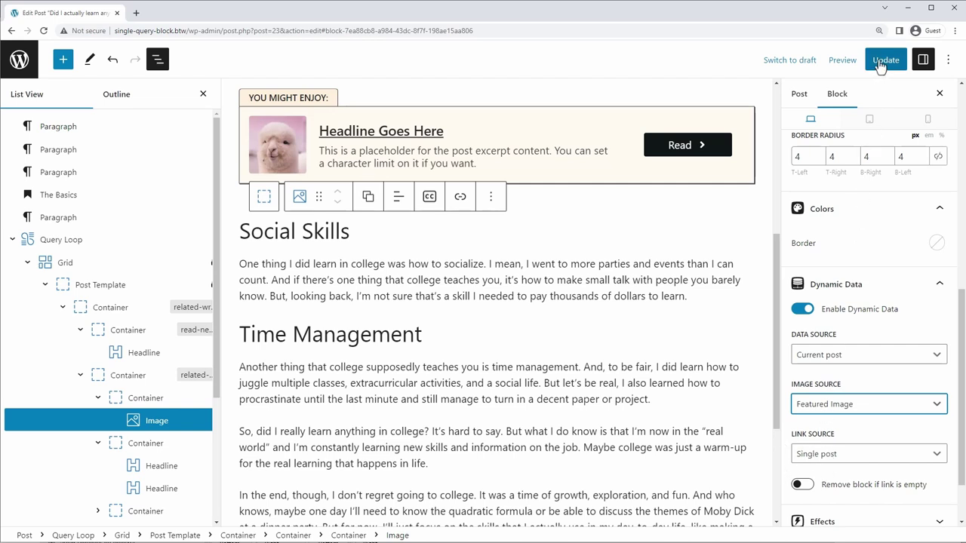
Step: Make the card headline show the post title through Dynamic Data
left_click(394, 133)
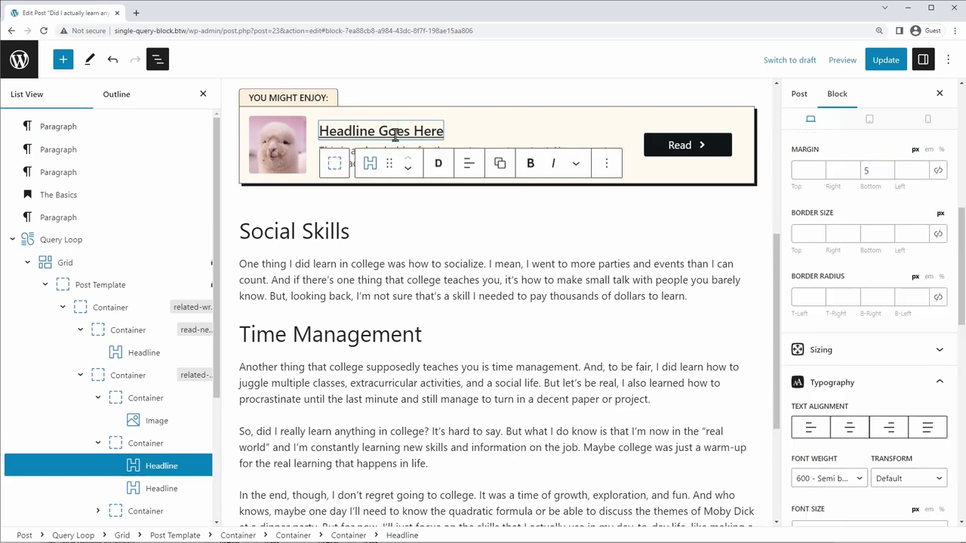
scroll(830, 400, "down", 10)
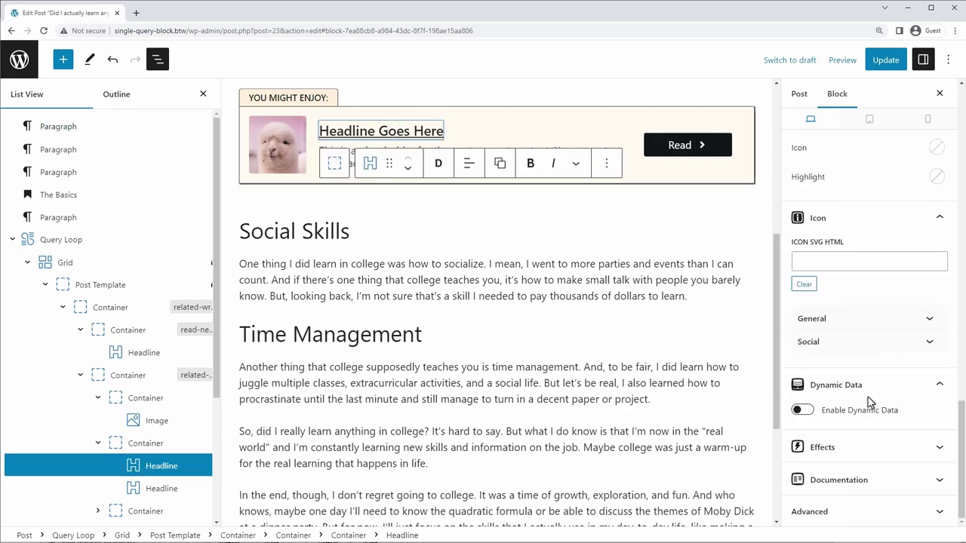
left_click(801, 410)
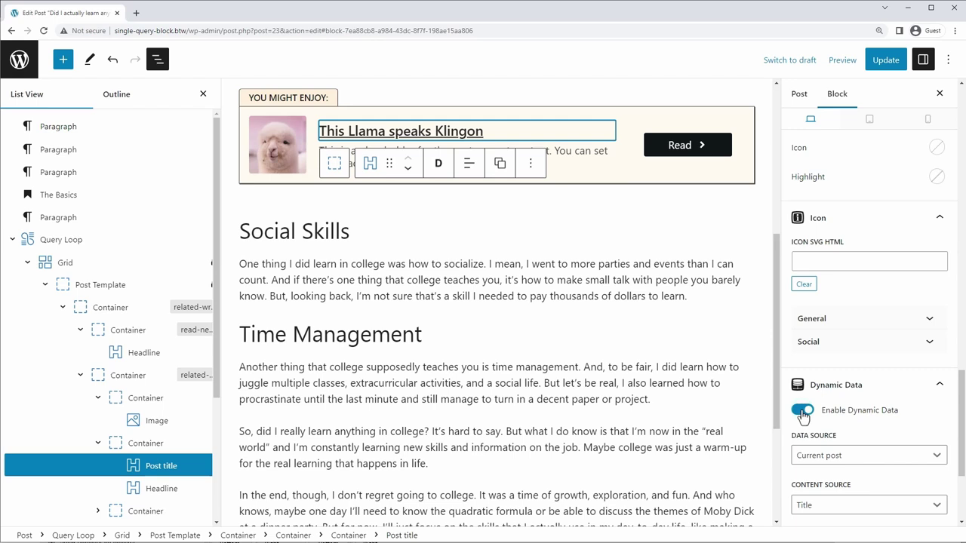
scroll(803, 415, "down", 3)
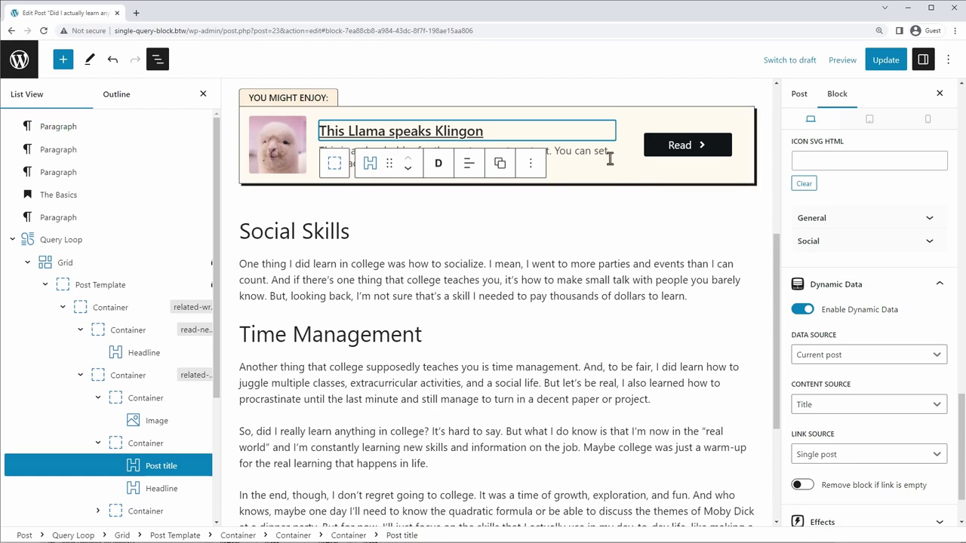
Step: Switch the blurb to the post's dynamic excerpt with an excerpt length of 16
left_click(577, 151)
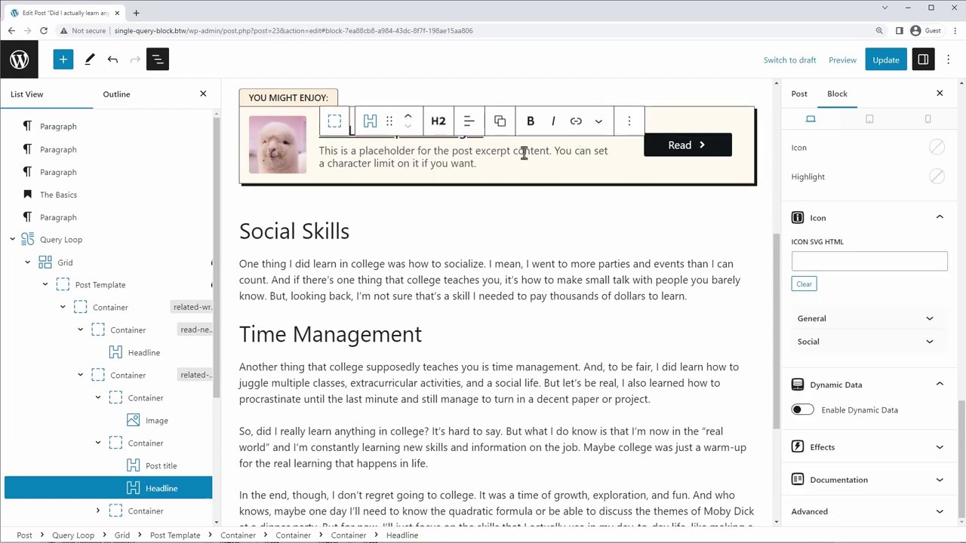
left_click(802, 409)
scroll(818, 432, "down", 1)
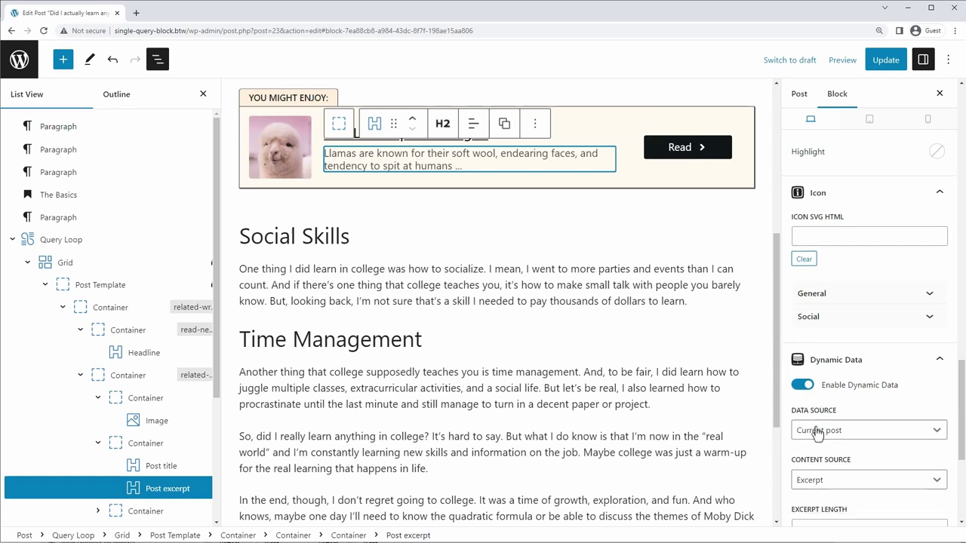
scroll(817, 432, "down", 1)
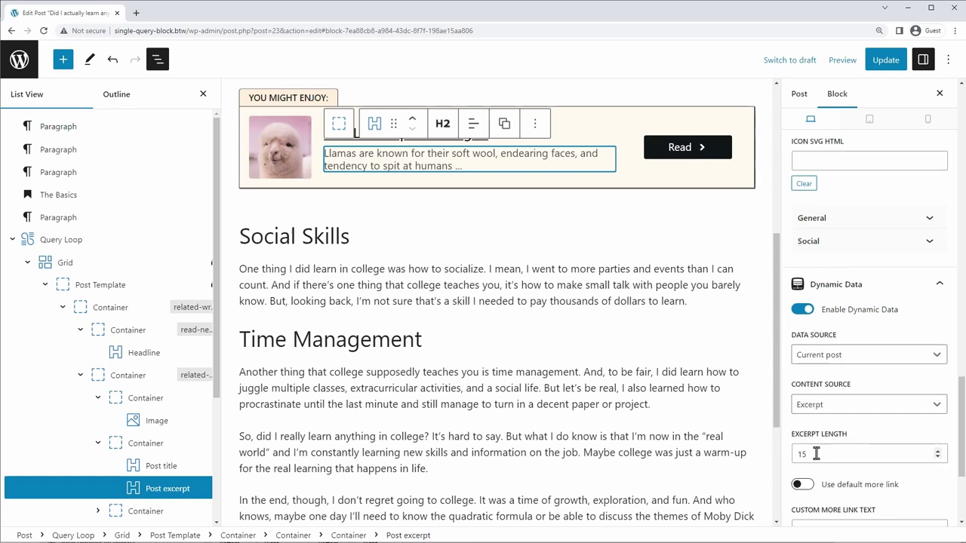
left_click_drag(815, 453, 790, 455)
type("20")
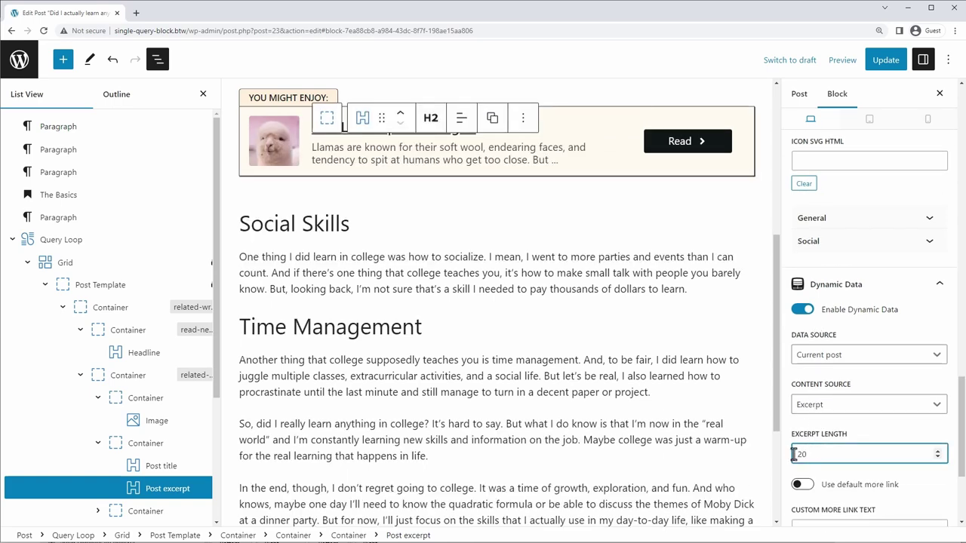
double_click(792, 453)
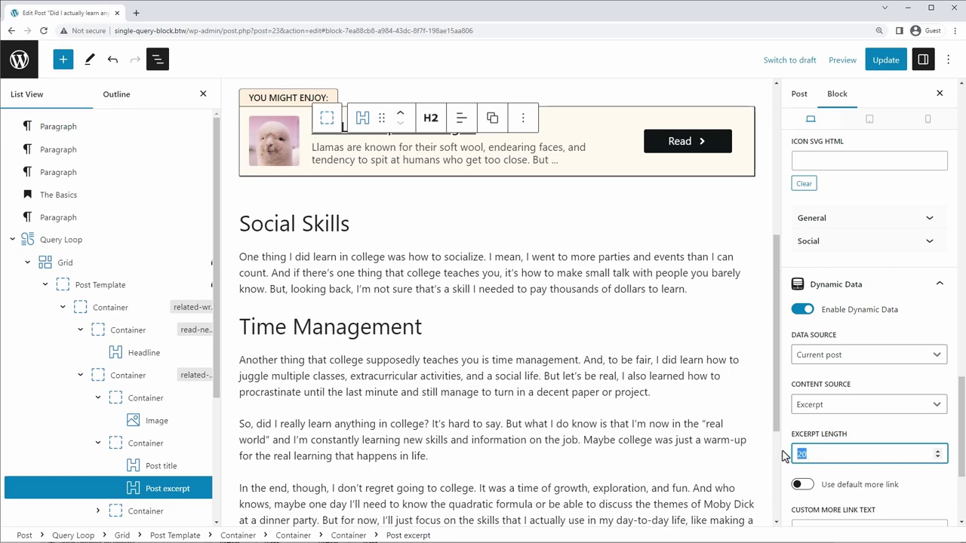
type("16")
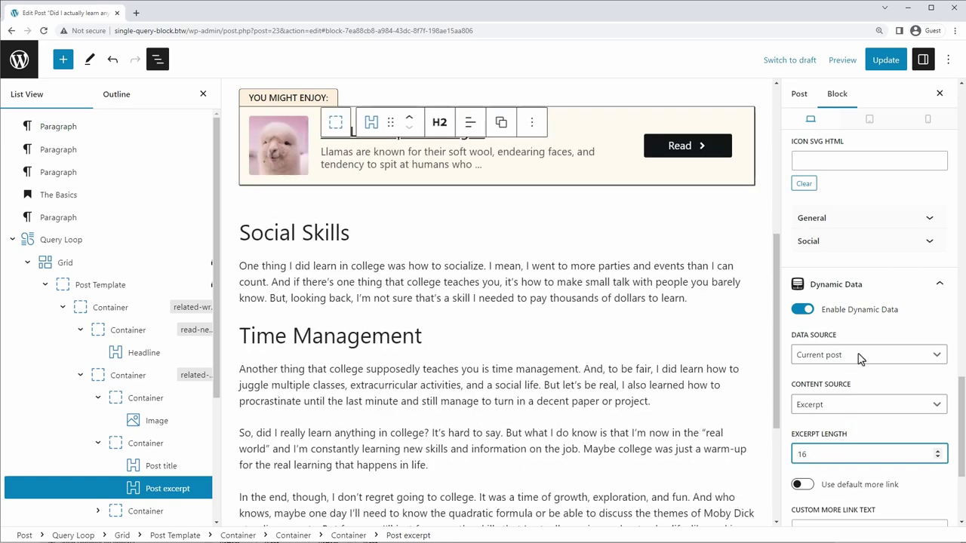
scroll(861, 354, "down", 1)
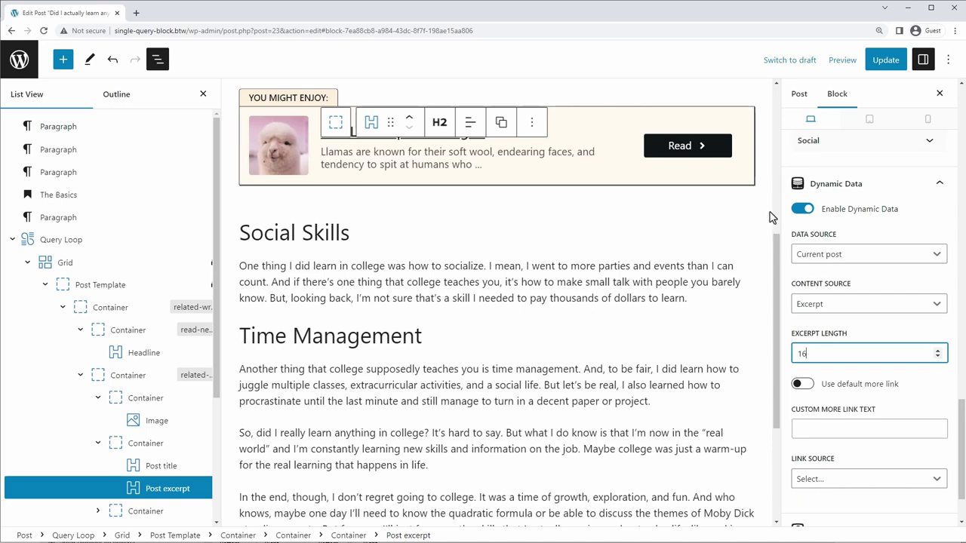
Step: Review the Read link block's dynamic data and update the post
left_click(681, 147)
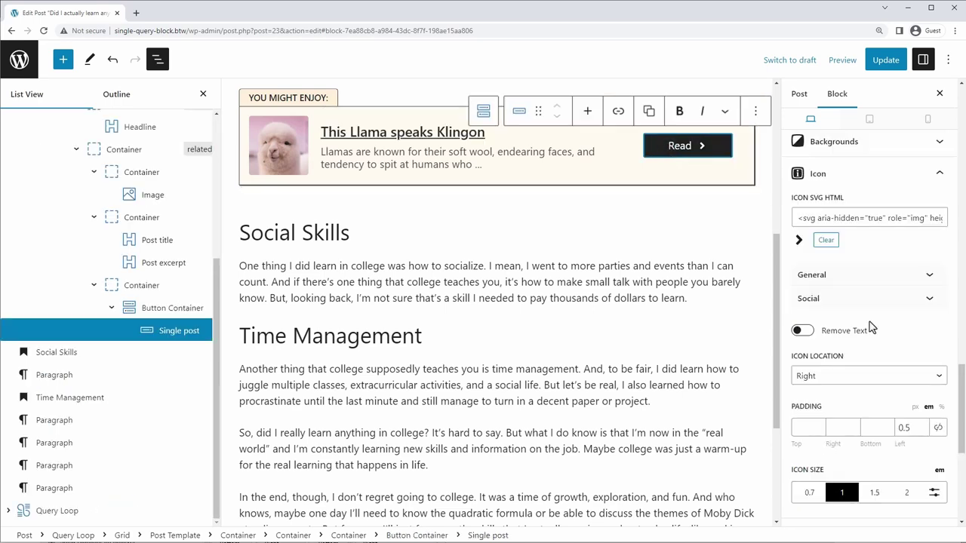
scroll(871, 328, "down", 5)
scroll(868, 332, "up", 2)
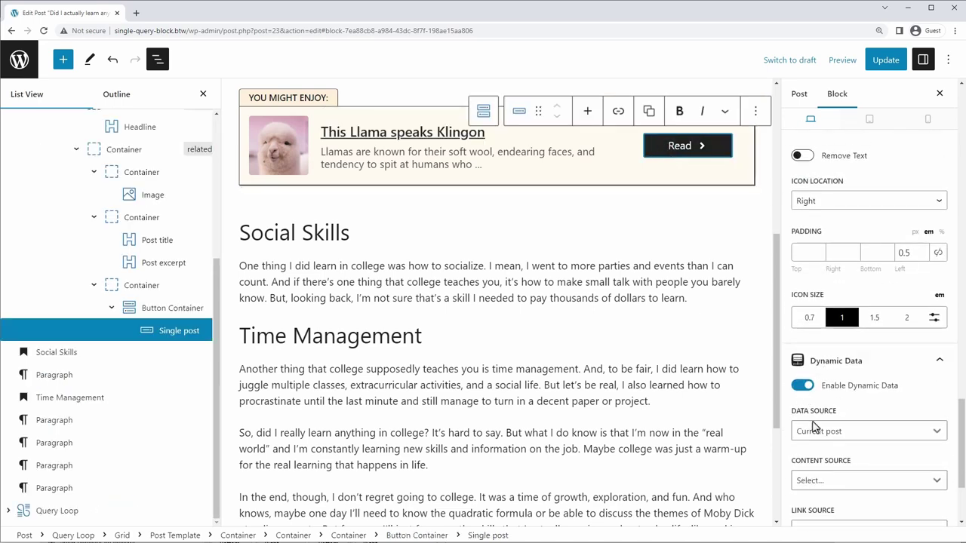
scroll(821, 422, "down", 1)
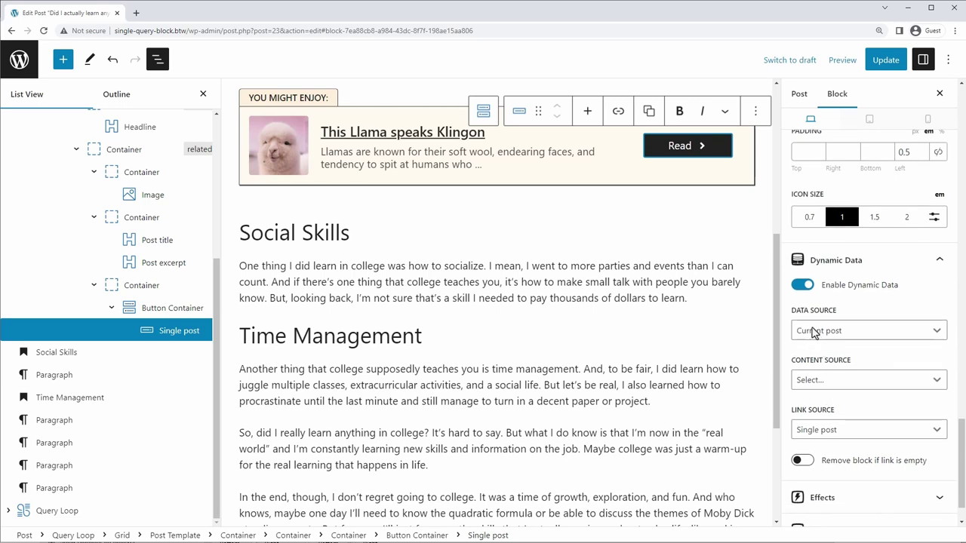
left_click(884, 61)
Step: Preview the post in a new tab, open the card's Read link in another tab, then return to the editor
left_click(838, 62)
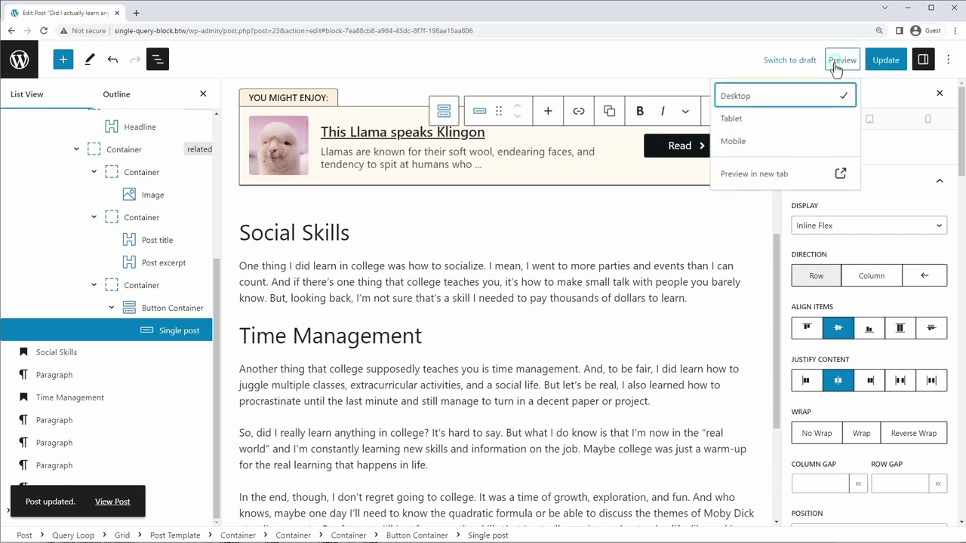
left_click(789, 176)
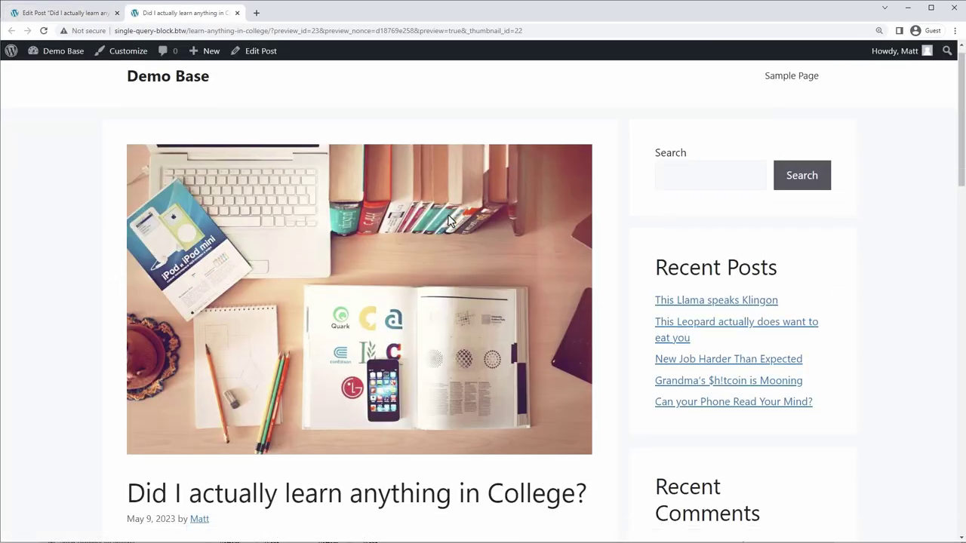
scroll(449, 219, "down", 9)
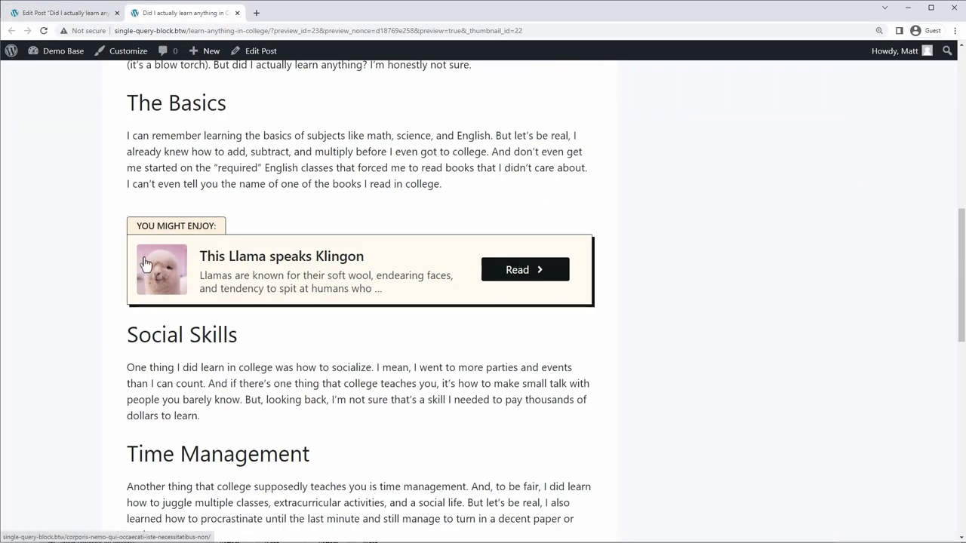
right_click(519, 273)
left_click(545, 275)
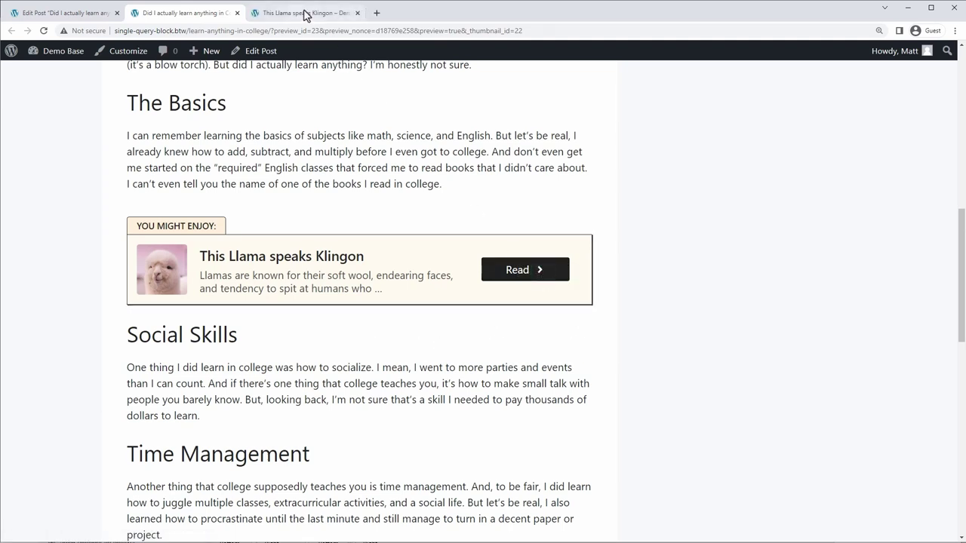
left_click(306, 13)
left_click(46, 14)
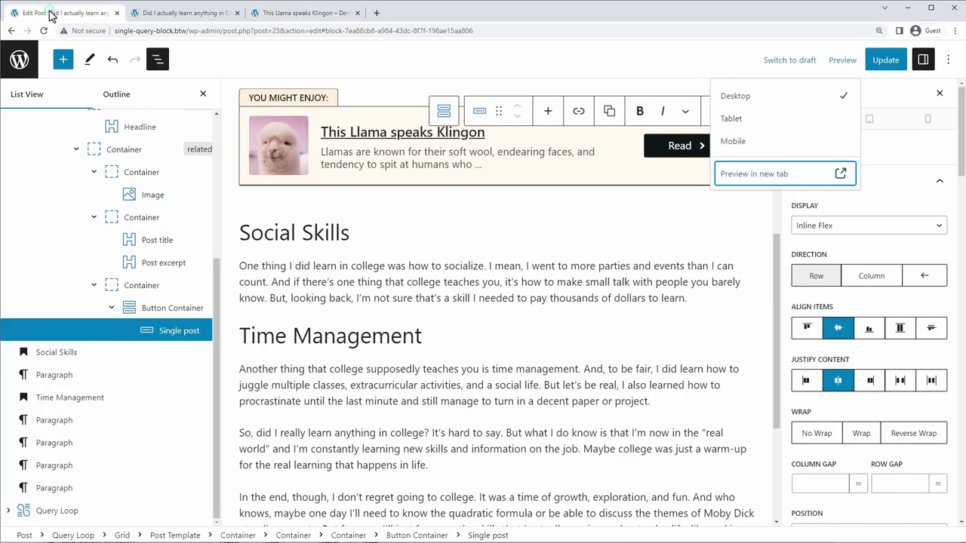
Step: Swap the included #5 llama post for #33 New Job Harder Than Expected in the Query Loop
scroll(132, 217, "up", 7)
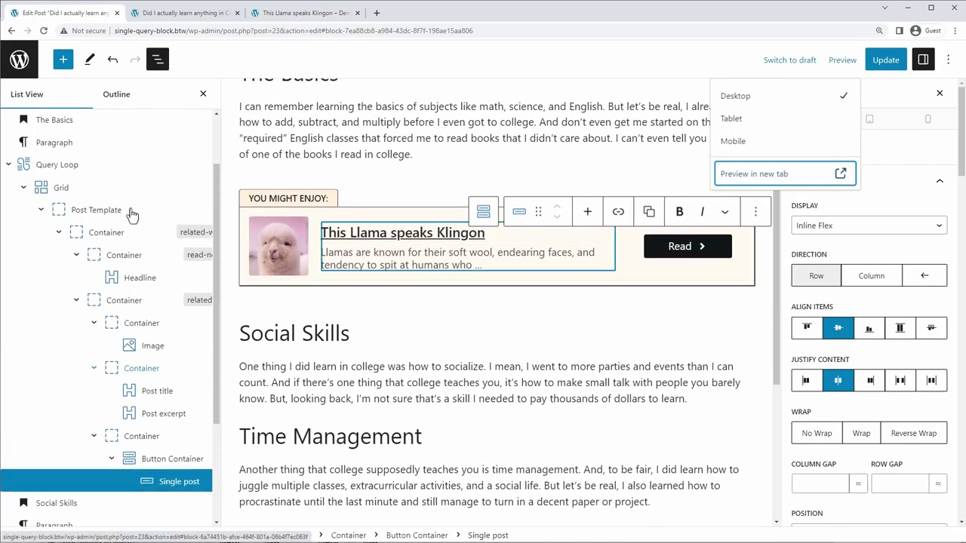
left_click(82, 215)
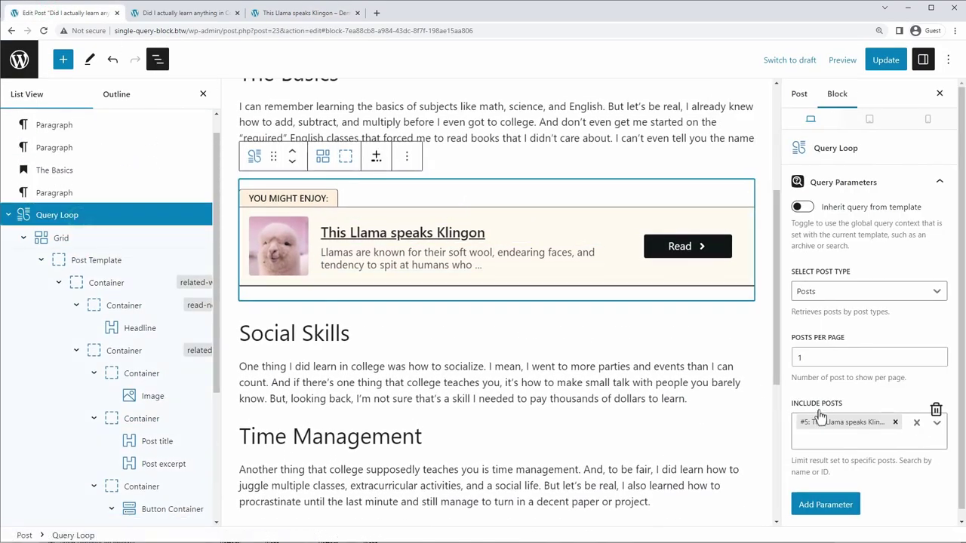
left_click(892, 423)
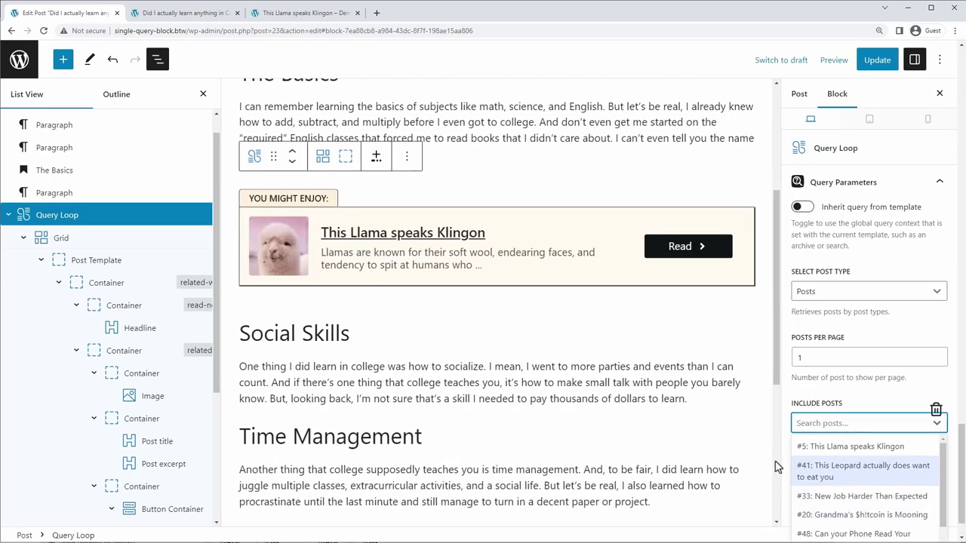
left_click(816, 471)
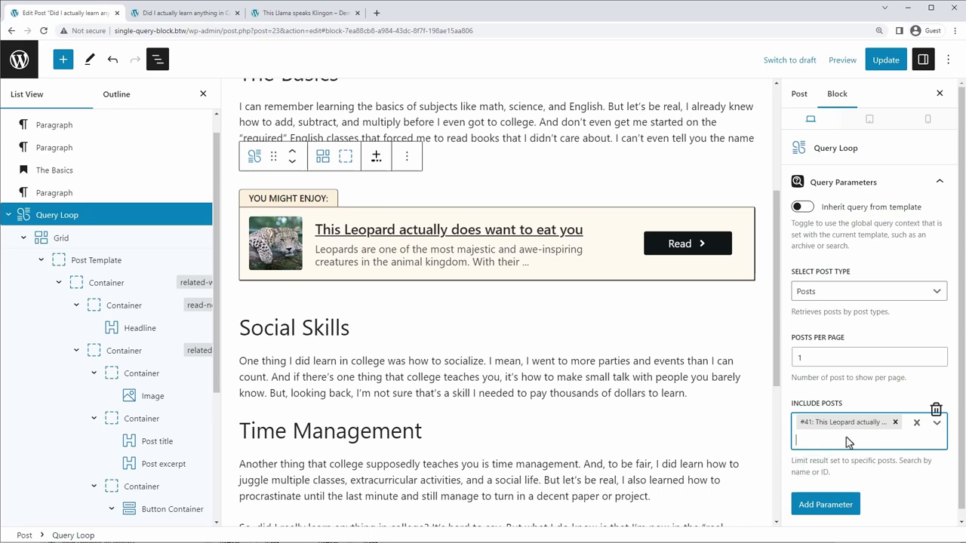
left_click(895, 422)
type("new")
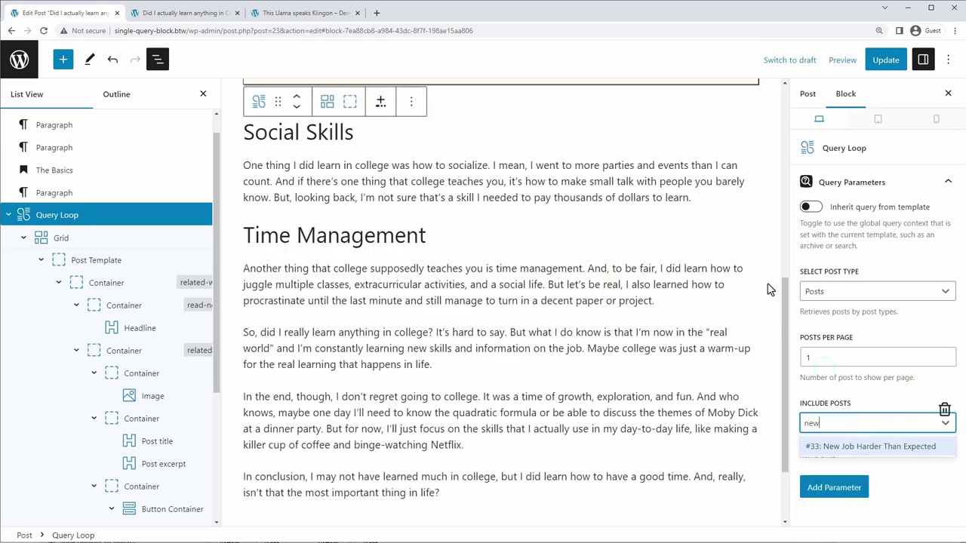
left_click(852, 447)
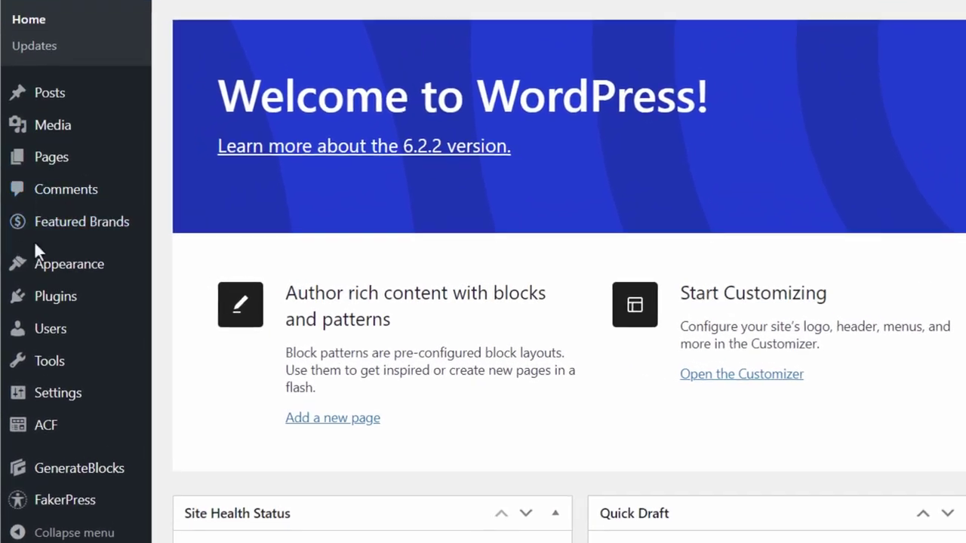
Step: Go to ACF > Post Types from the admin sidebar
mouse_move(51, 236)
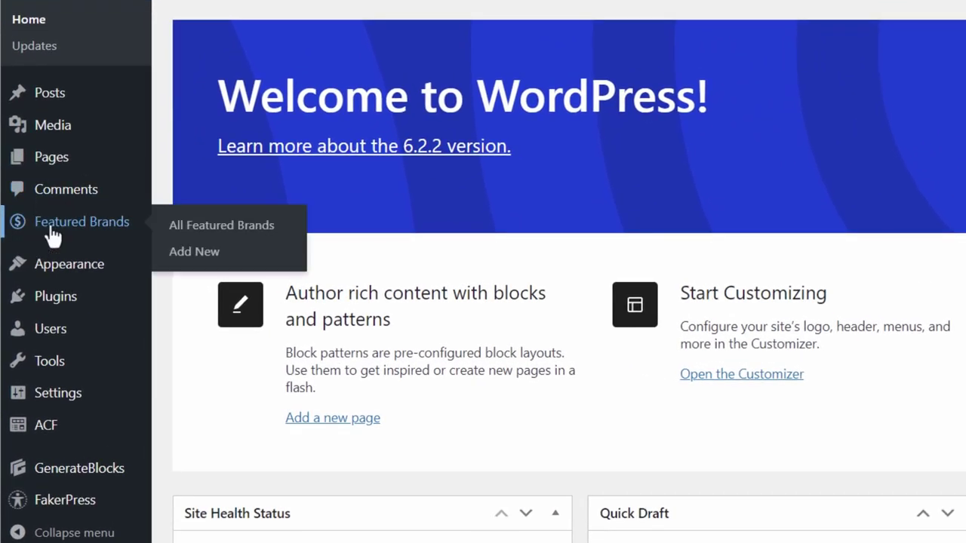
mouse_move(30, 435)
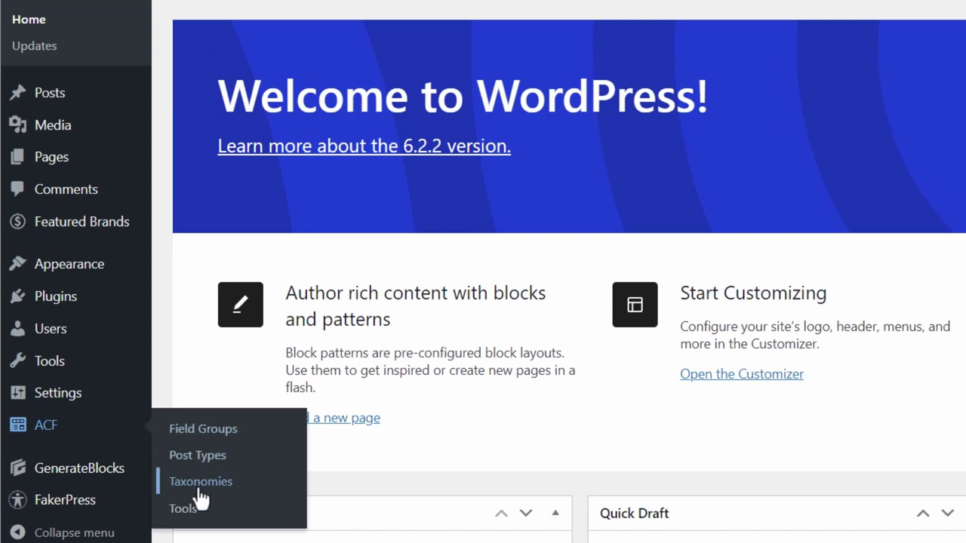
left_click(198, 456)
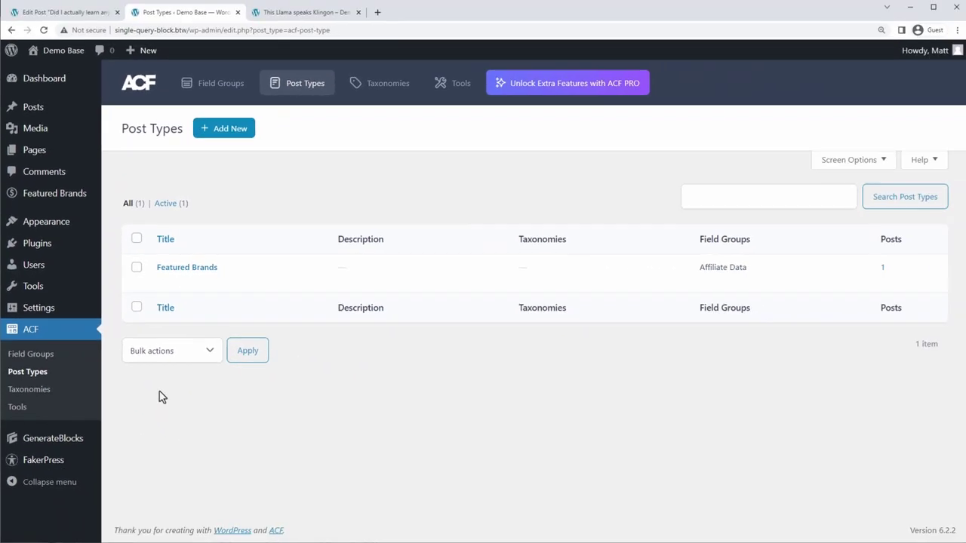
Step: Start a new post type, filling its plural and singular labels for My Custom Post Type
left_click(250, 133)
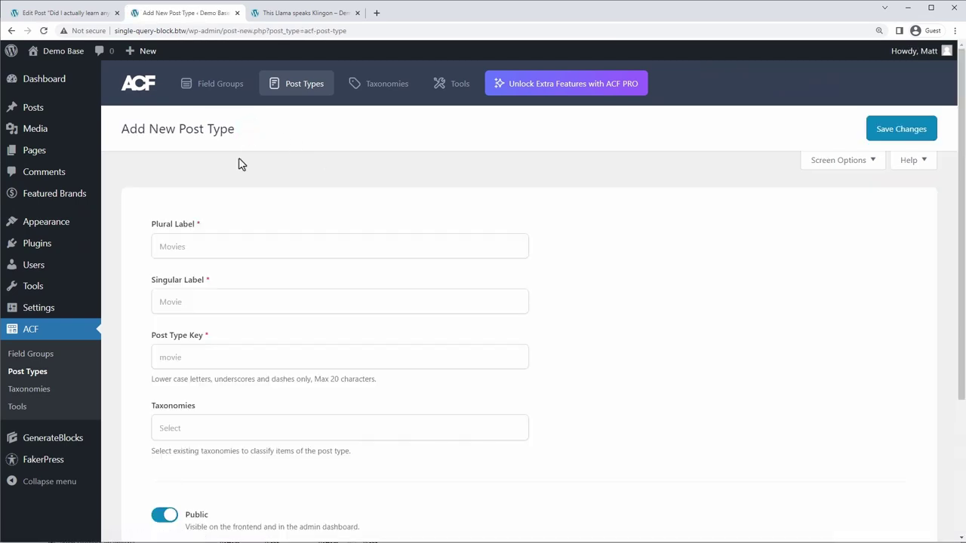
left_click(189, 255)
type("My Custom Post Type")
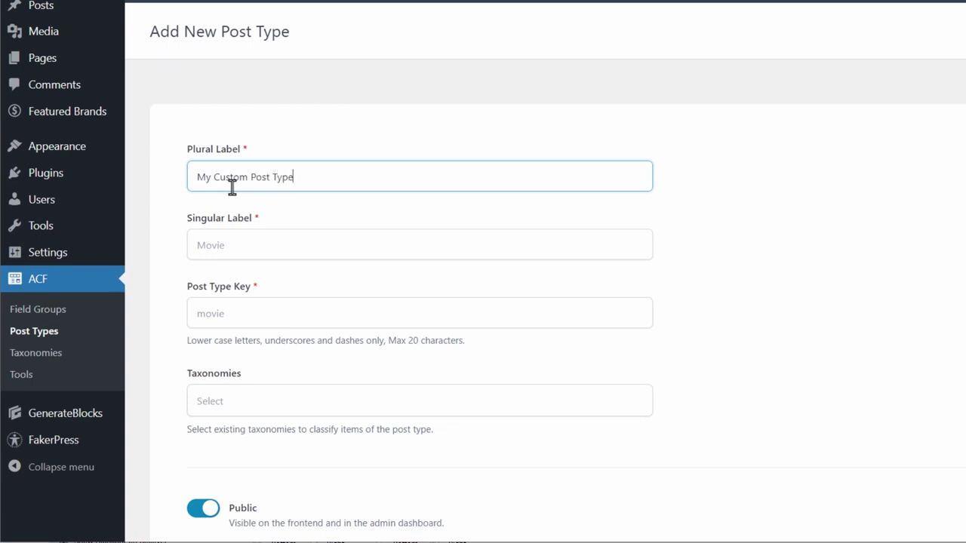
left_click(234, 245)
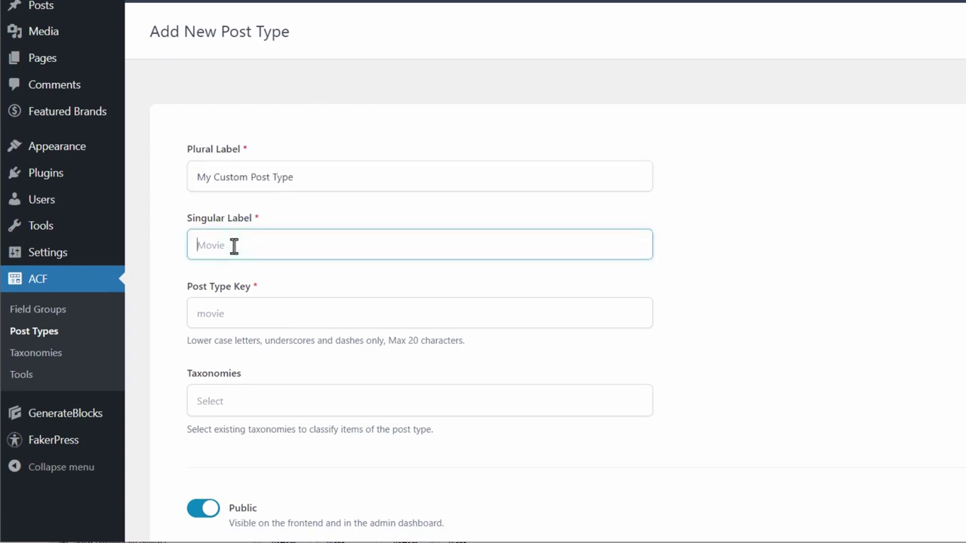
type("Custom Post Type")
left_click(244, 313)
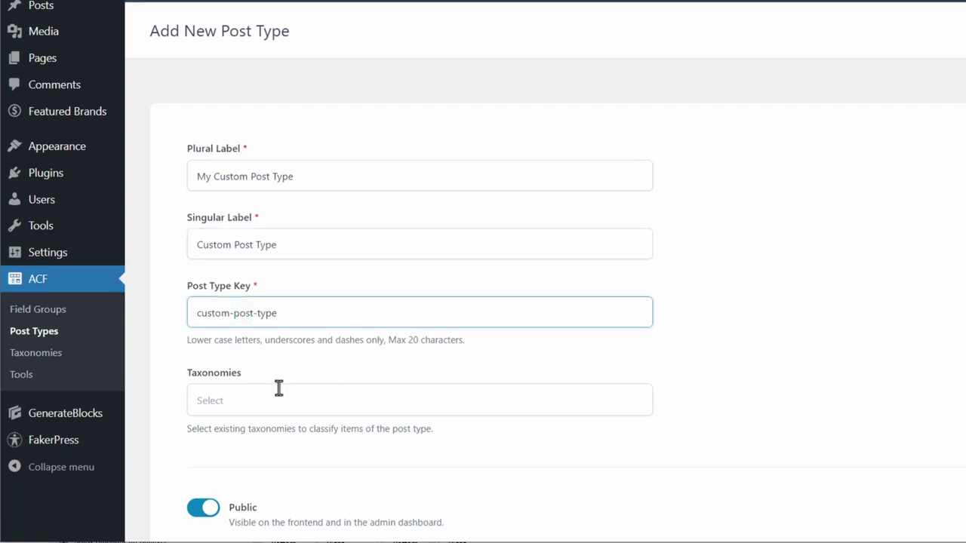
Step: Make the post type not public, enable advanced configuration, and review its REST API settings
scroll(279, 388, "down", 1)
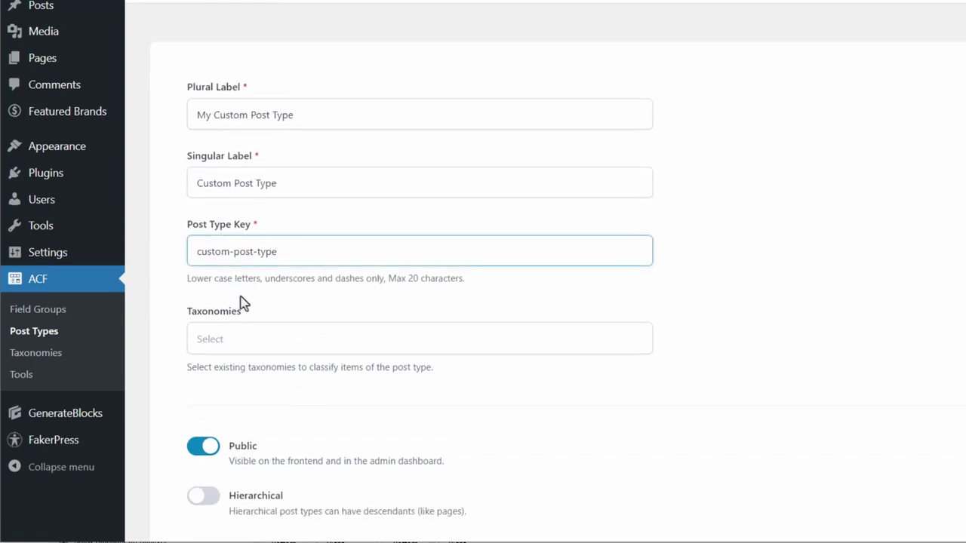
left_click(224, 337)
scroll(795, 243, "down", 3)
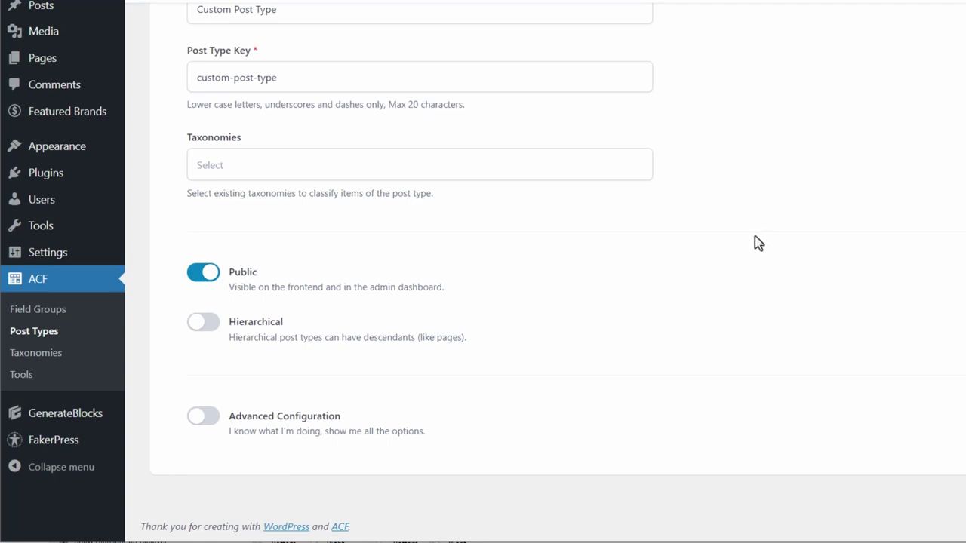
left_click(208, 273)
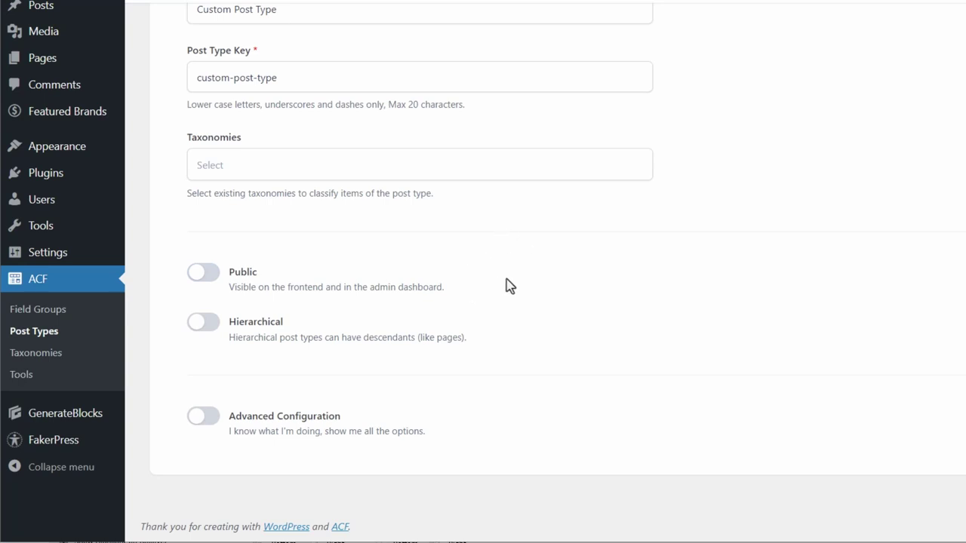
left_click(212, 415)
scroll(581, 264, "down", 5)
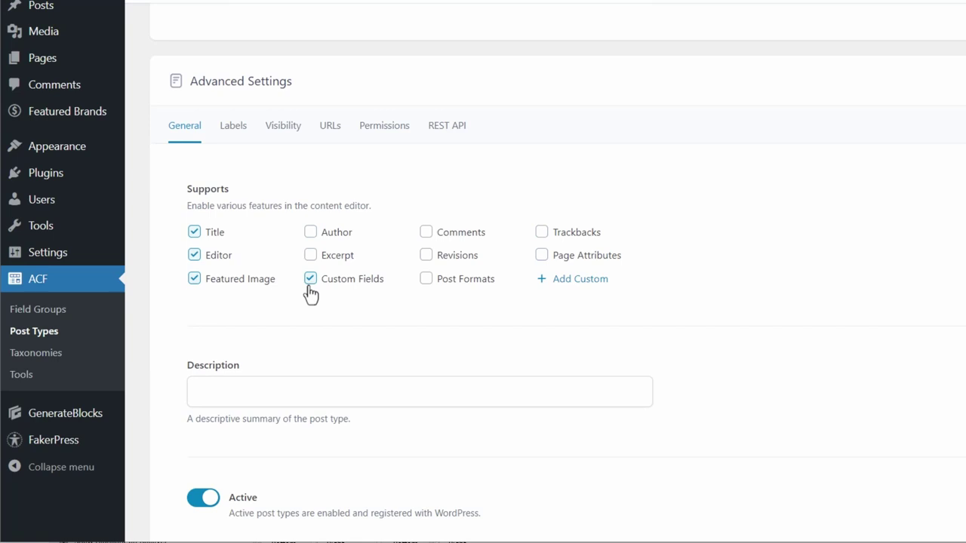
scroll(271, 268, "up", 2)
left_click(444, 230)
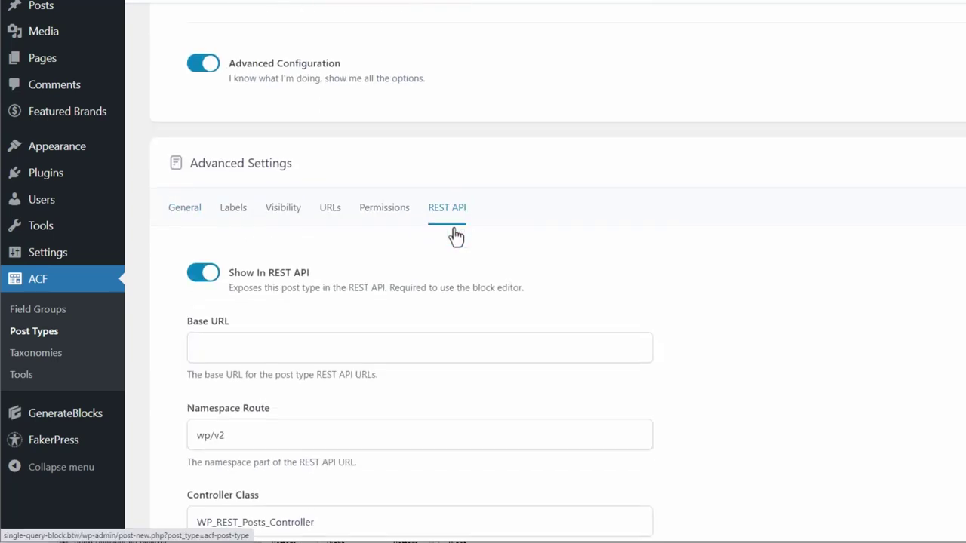
scroll(453, 226, "down", 2)
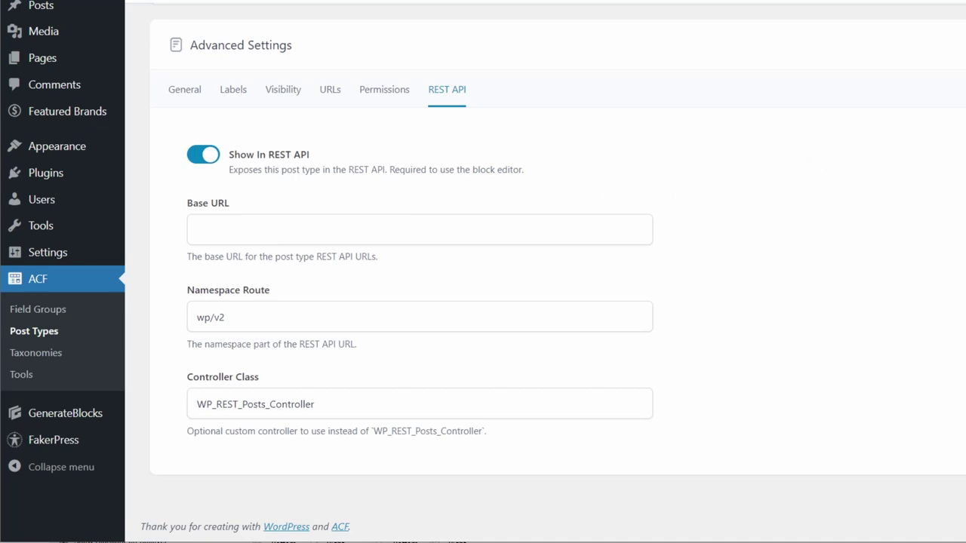
Step: Review the GenerateBlocks brand's Affiliate Data name, image and link fields, then return to the Featured Brands list
mouse_move(50, 227)
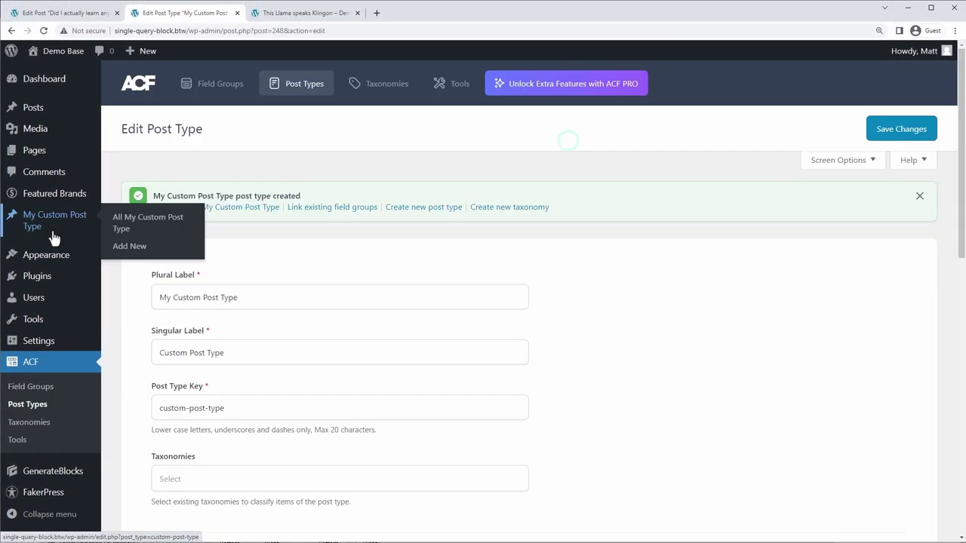
left_click(28, 196)
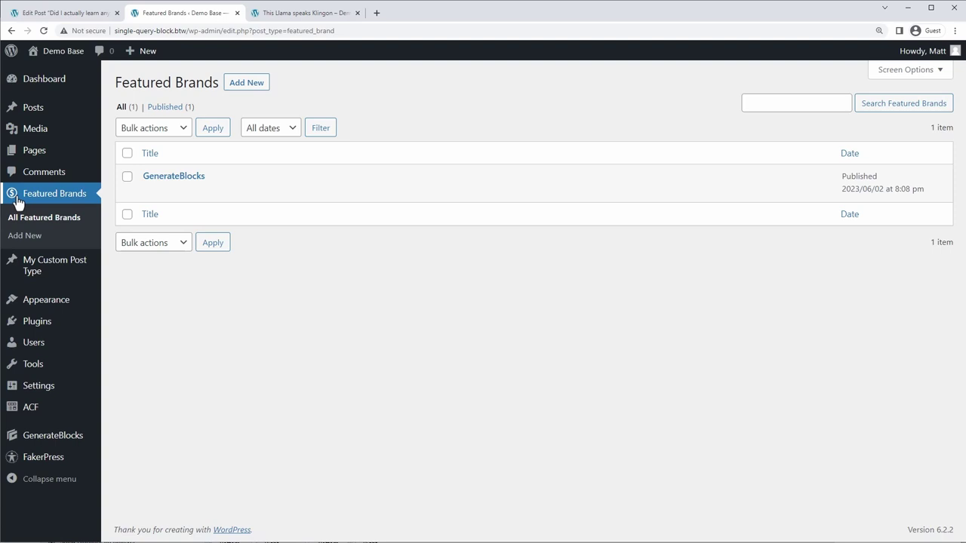
mouse_move(144, 191)
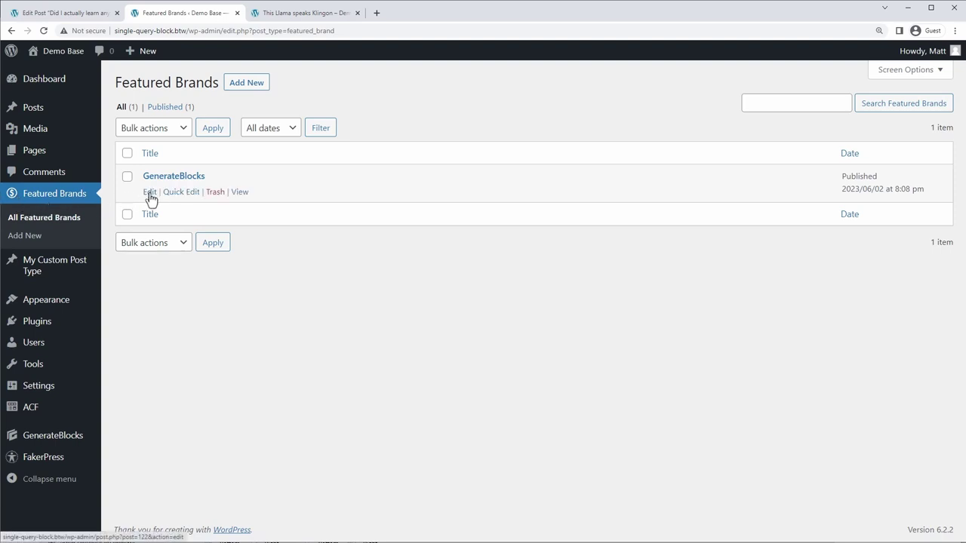
left_click(150, 193)
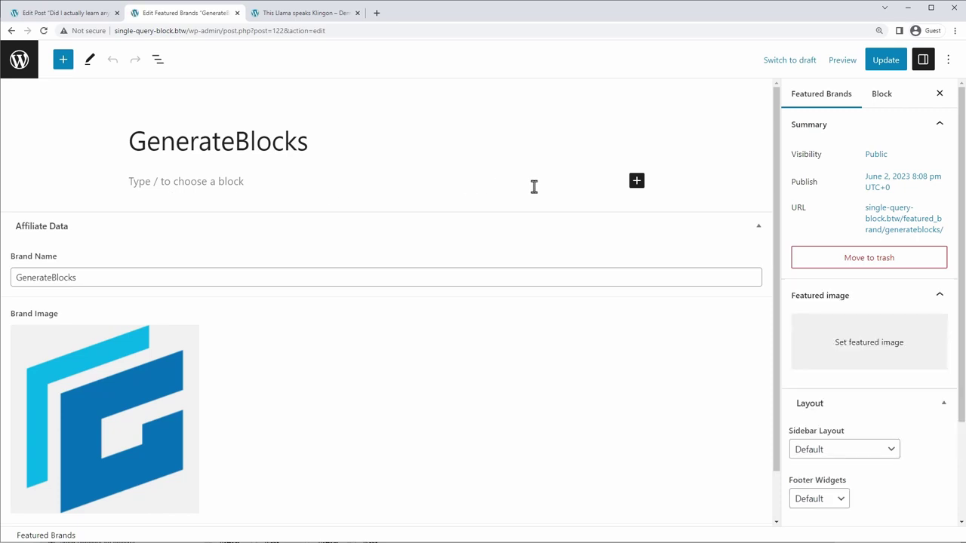
scroll(533, 187, "down", 1)
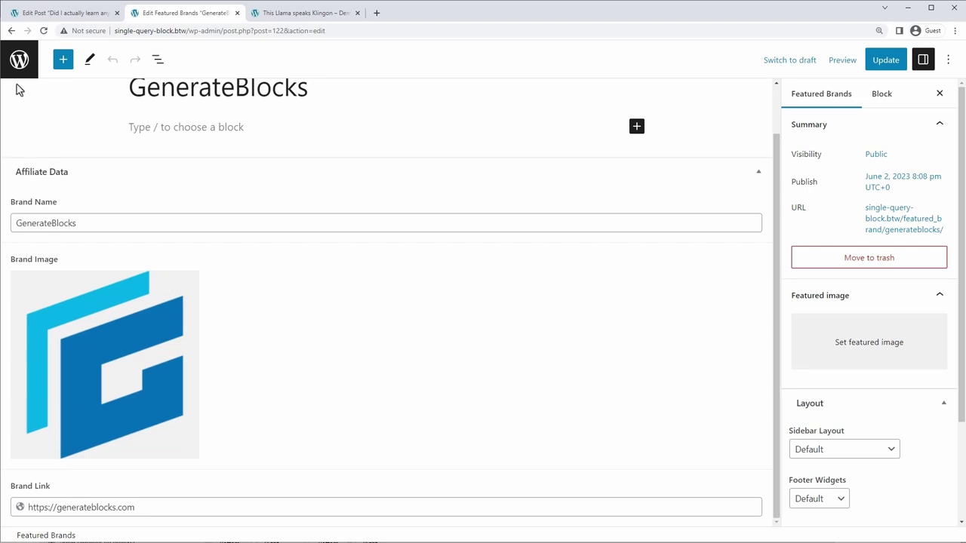
left_click(18, 59)
Step: Edit the Affiliate Data ACF field group and add a fourth field below Brand Link
mouse_move(34, 420)
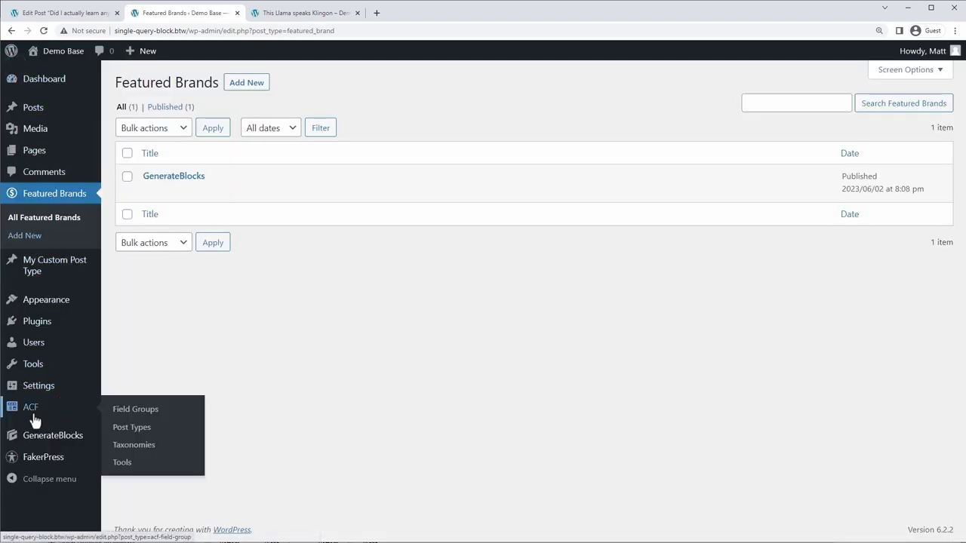
left_click(136, 410)
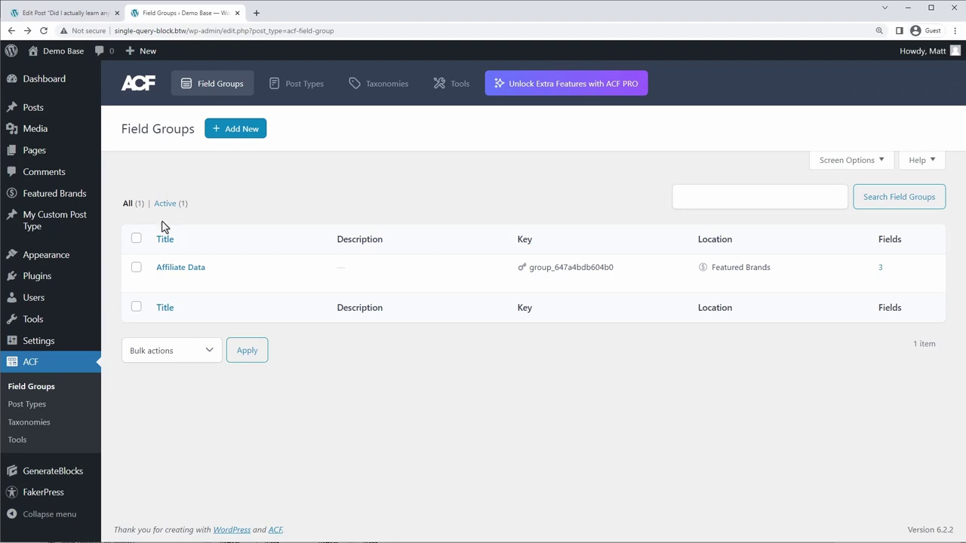
left_click(244, 136)
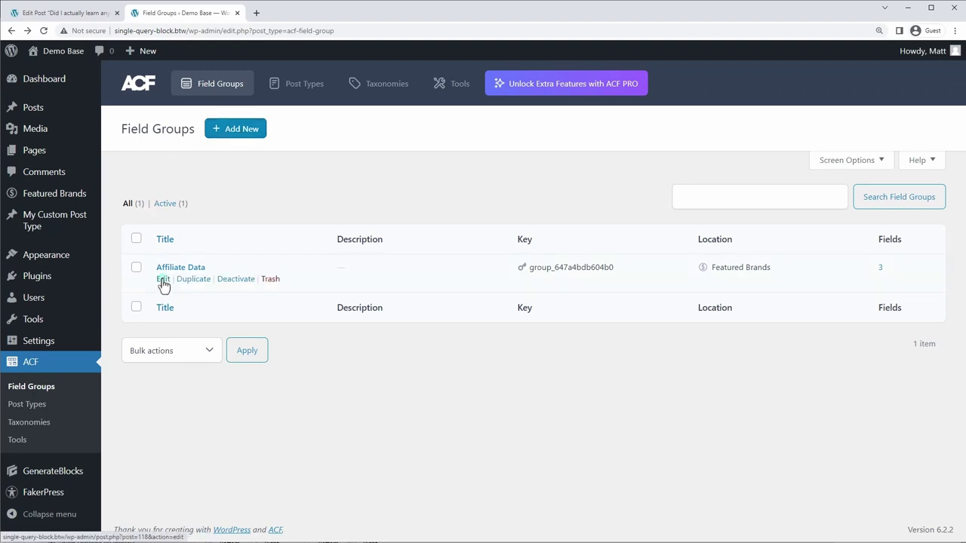
left_click(163, 279)
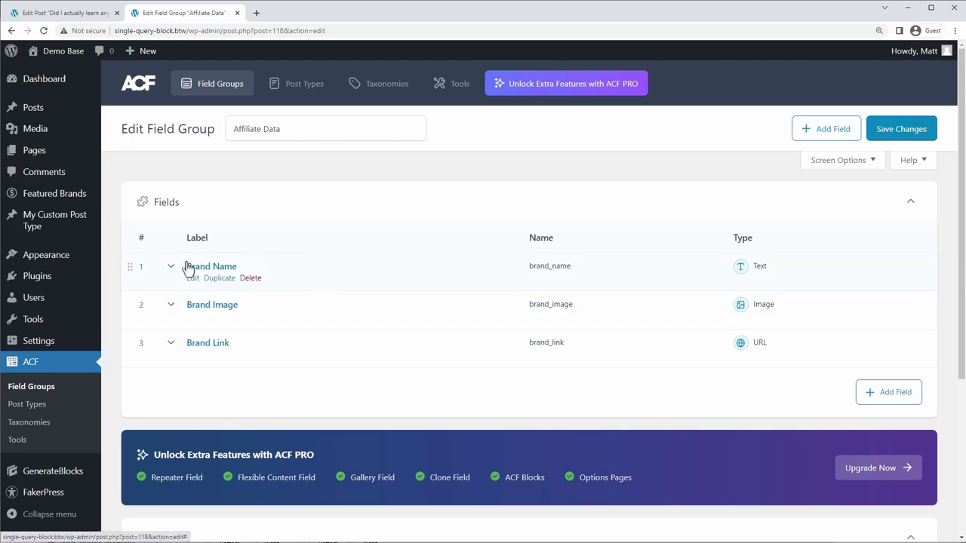
mouse_move(181, 307)
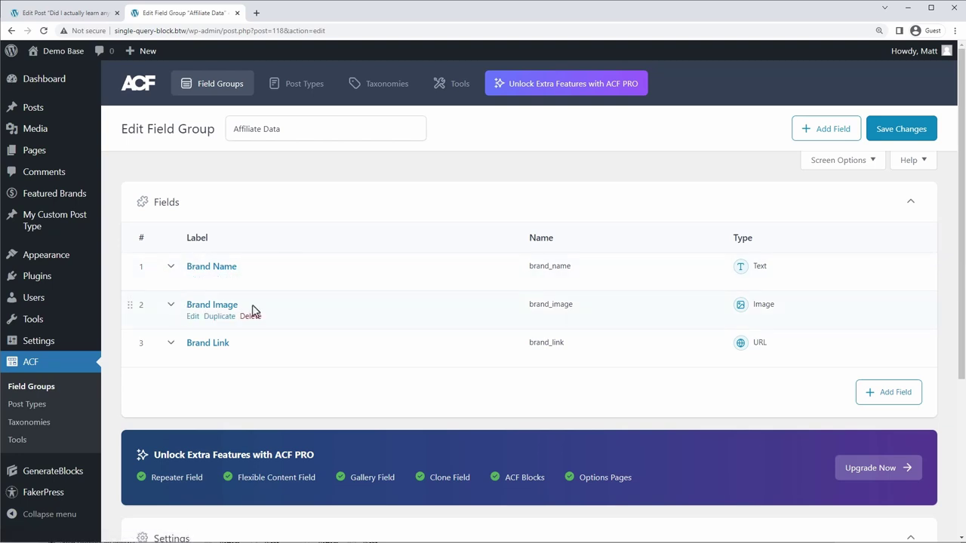
mouse_move(215, 345)
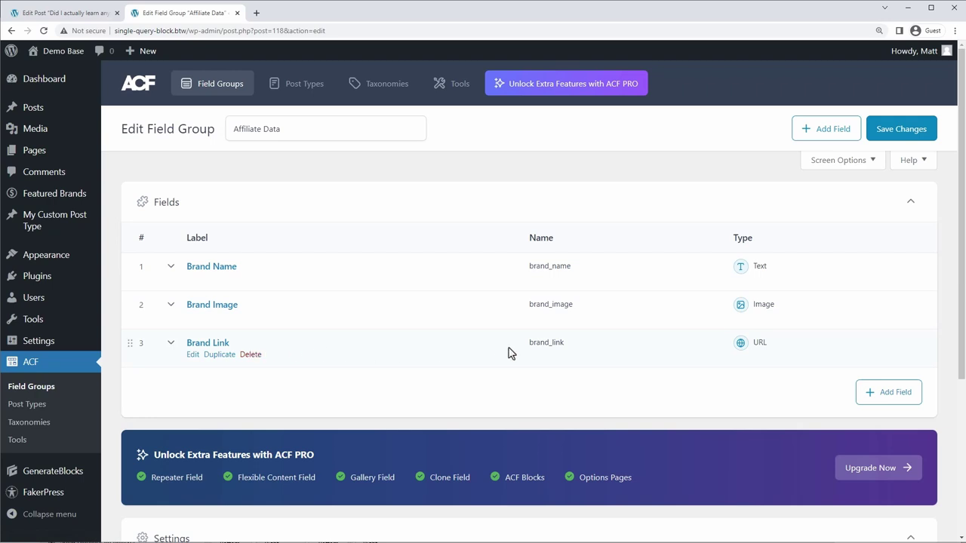
scroll(639, 347, "down", 3)
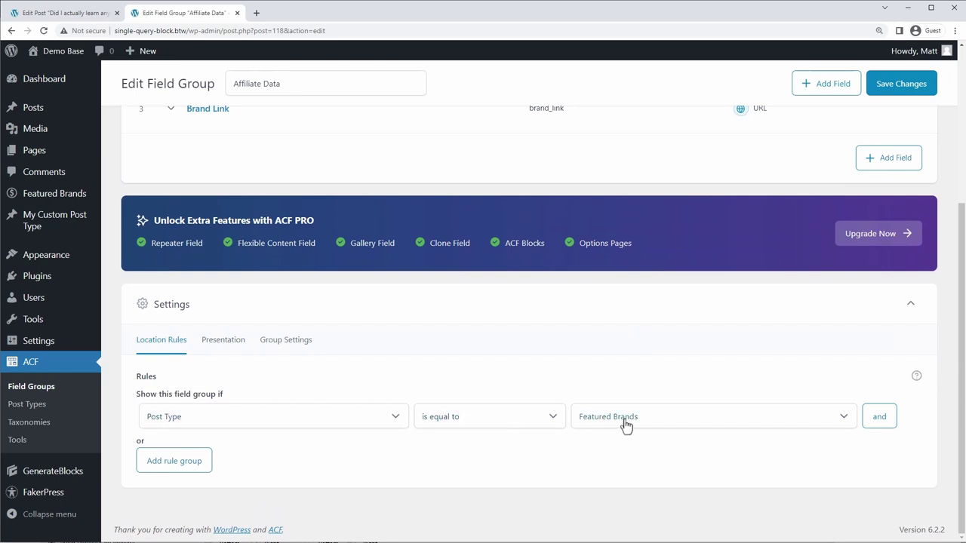
scroll(609, 315, "up", 3)
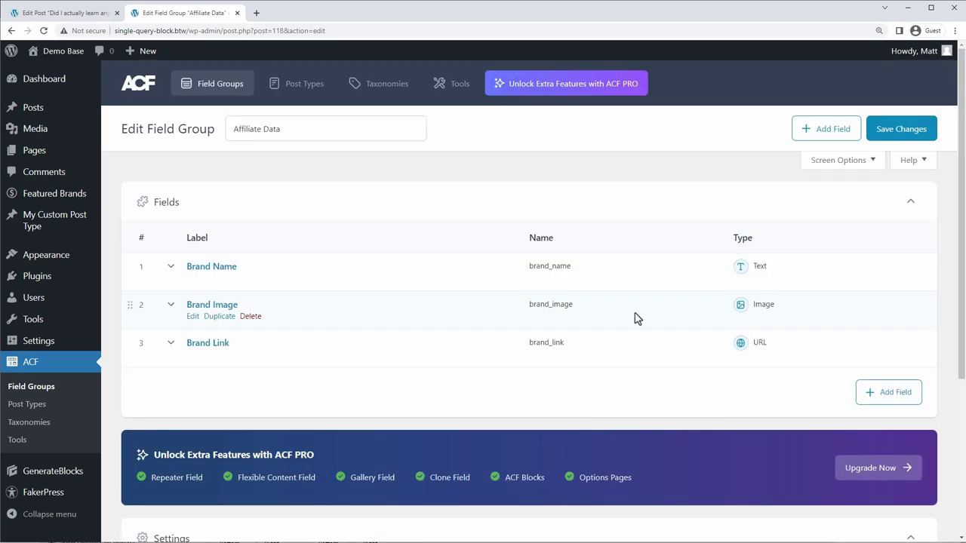
left_click(882, 395)
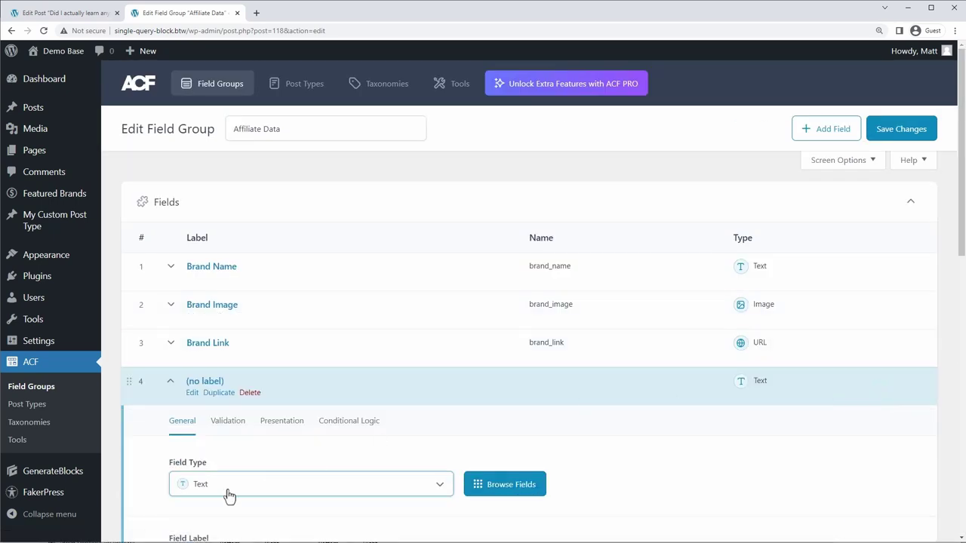
Step: Label the fourth field Brand Blurb and generate its field name
scroll(317, 417, "down", 2)
left_click(227, 415)
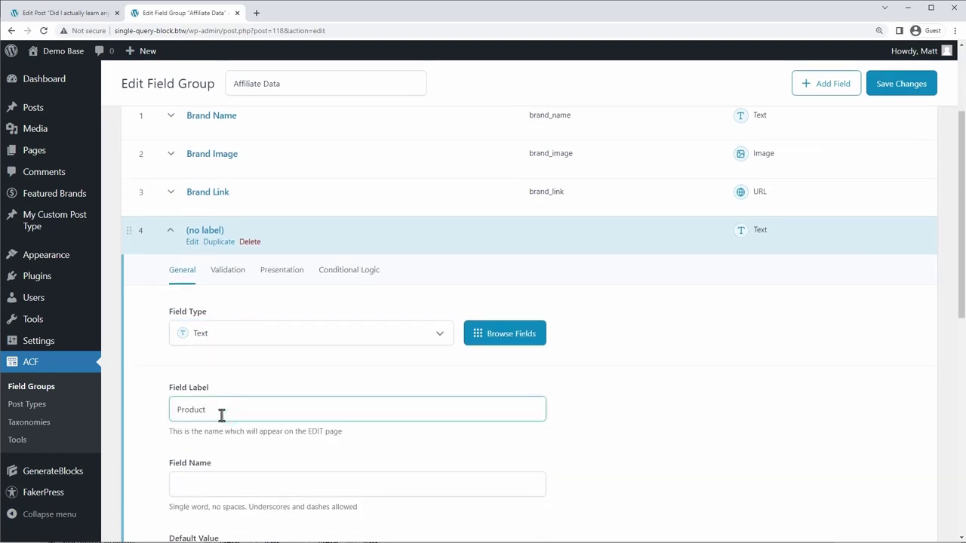
key("BackSpace")
key("BackSpace")
key("BackSpace")
key("BackSpace")
key("BackSpace")
key("BackSpace")
key("BackSpace")
left_click(654, 409)
scroll(653, 405, "down", 3)
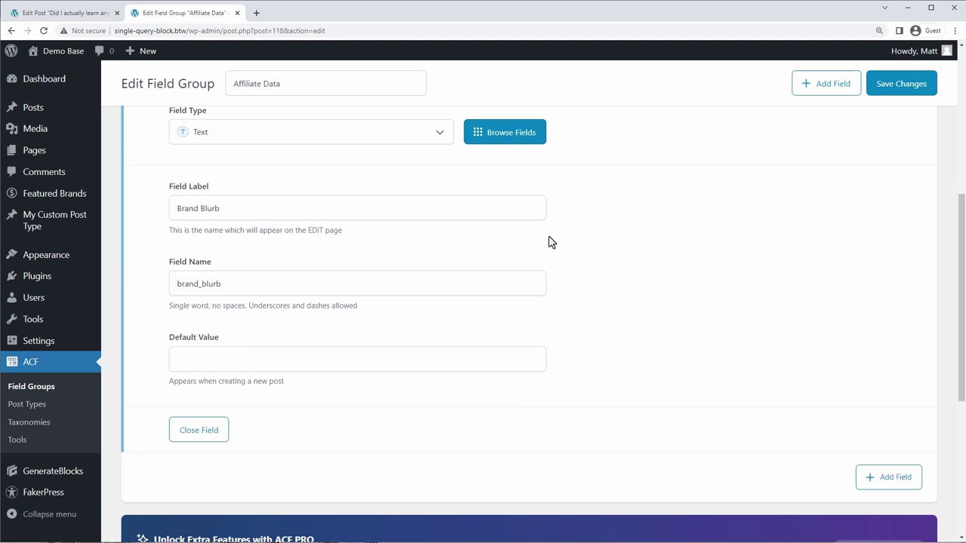
scroll(545, 233, "up", 1)
scroll(716, 302, "down", 3)
Step: Add a Number field labelled Brand Price with field name brand_price
left_click(895, 329)
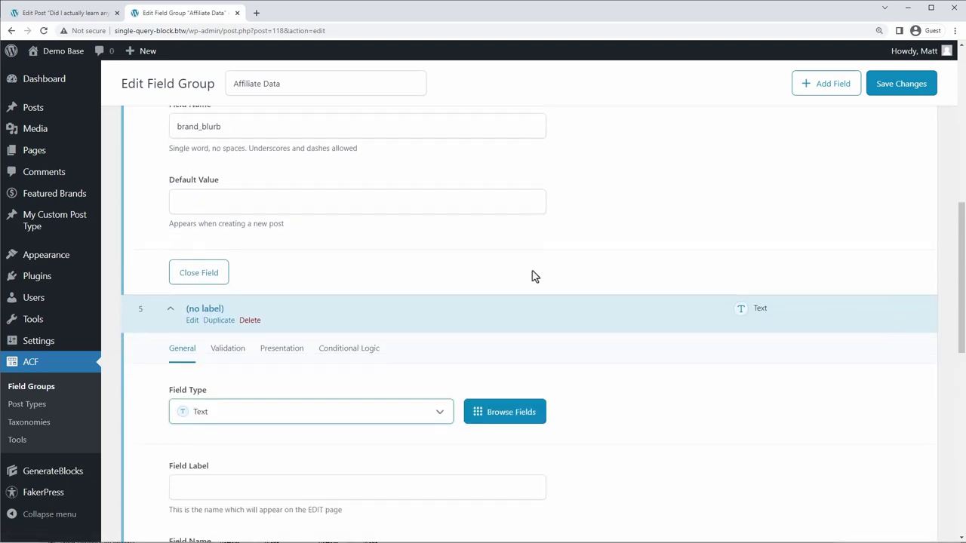
scroll(531, 276, "down", 2)
left_click(276, 267)
left_click(237, 375)
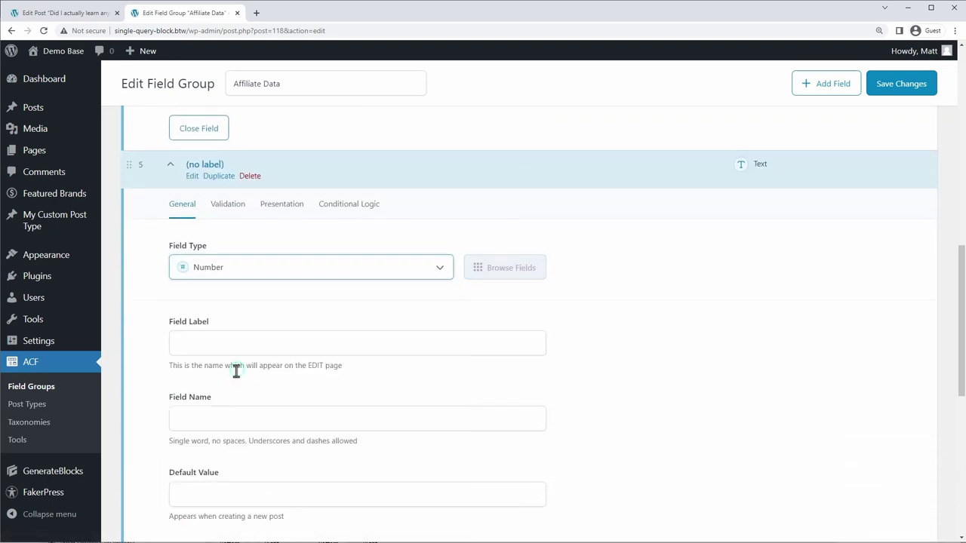
left_click(183, 345)
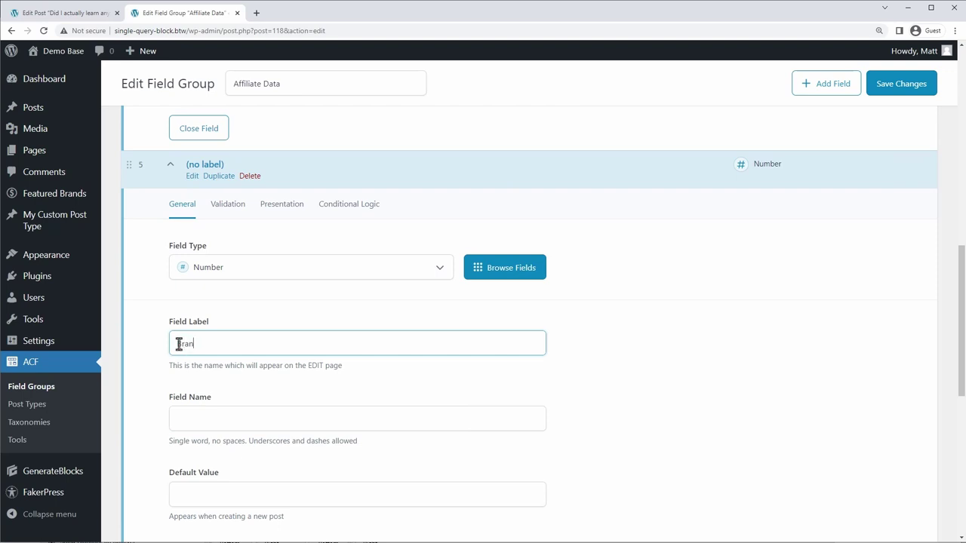
left_click(177, 427)
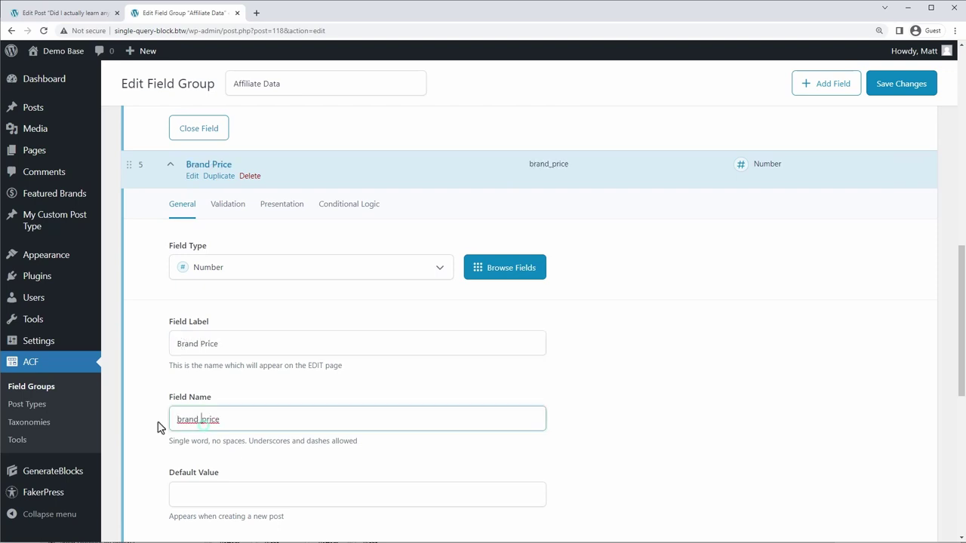
scroll(132, 410, "down", 3)
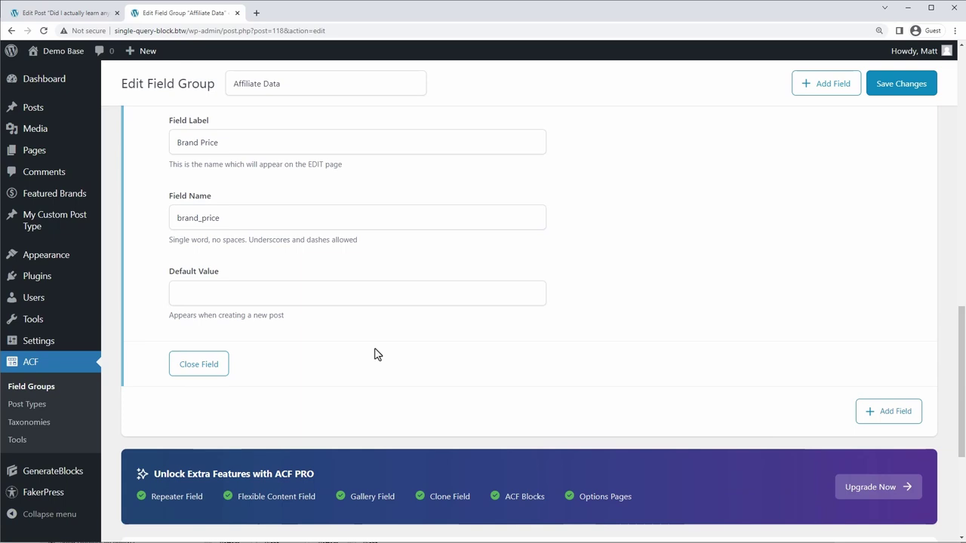
scroll(422, 347, "up", 3)
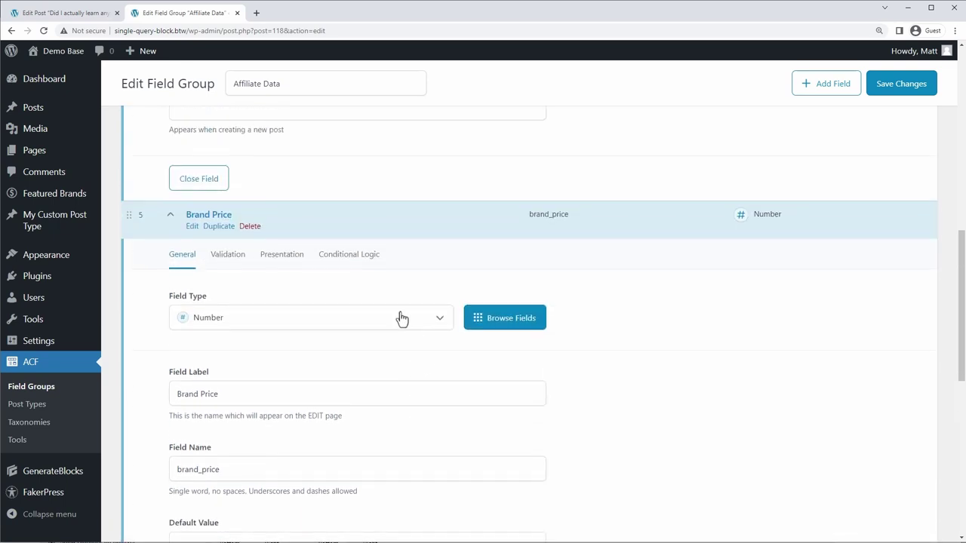
Step: Prepend $ to Brand Price in its Presentation settings and save the field group
left_click(289, 256)
scroll(148, 317, "down", 3)
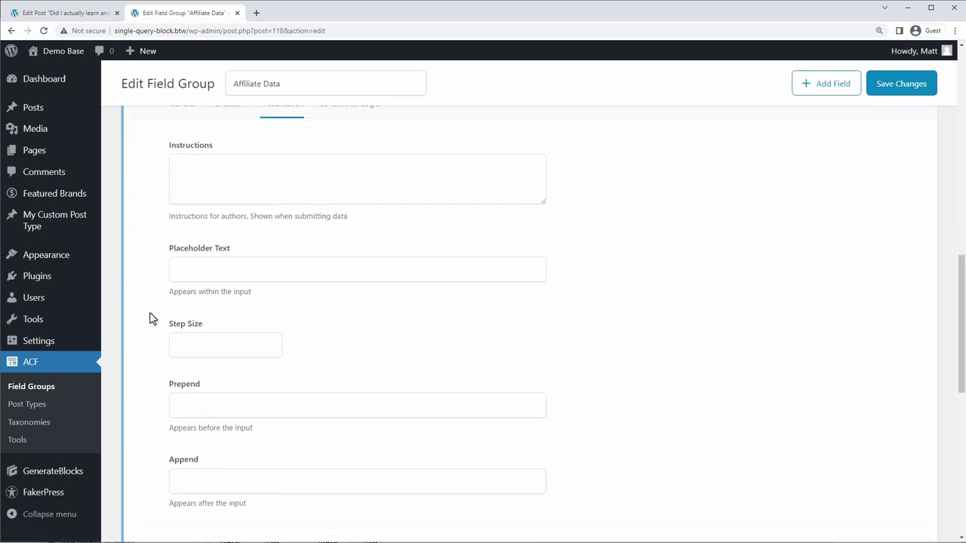
left_click(185, 308)
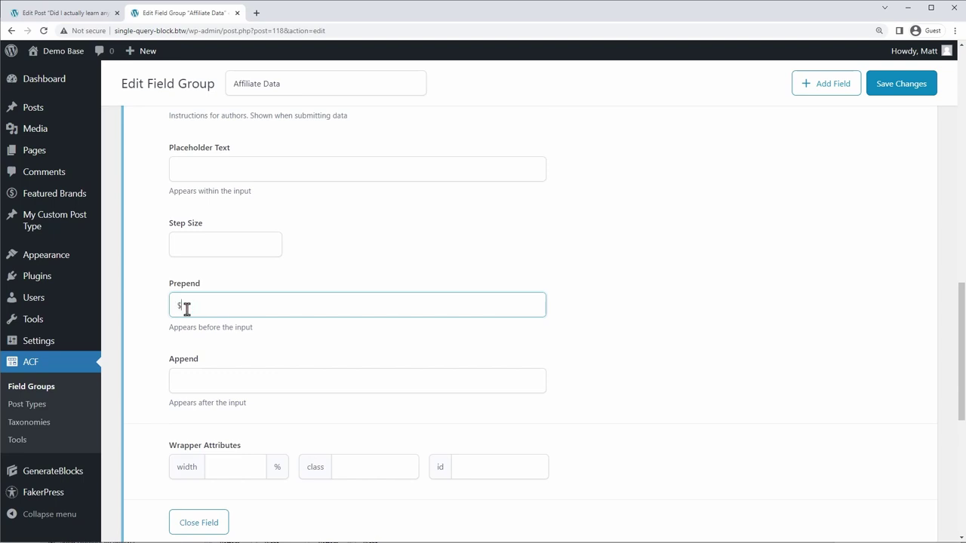
scroll(585, 335, "down", 1)
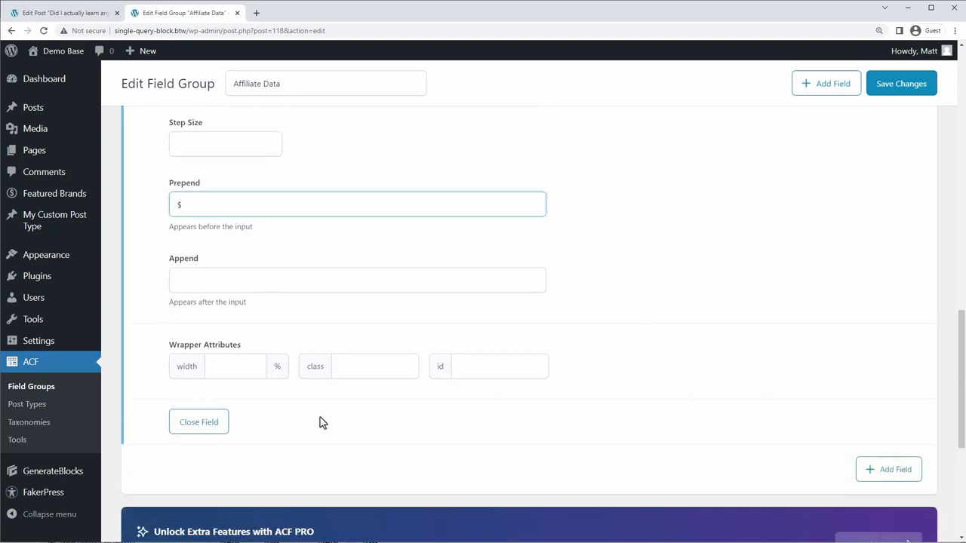
left_click(202, 421)
left_click(910, 92)
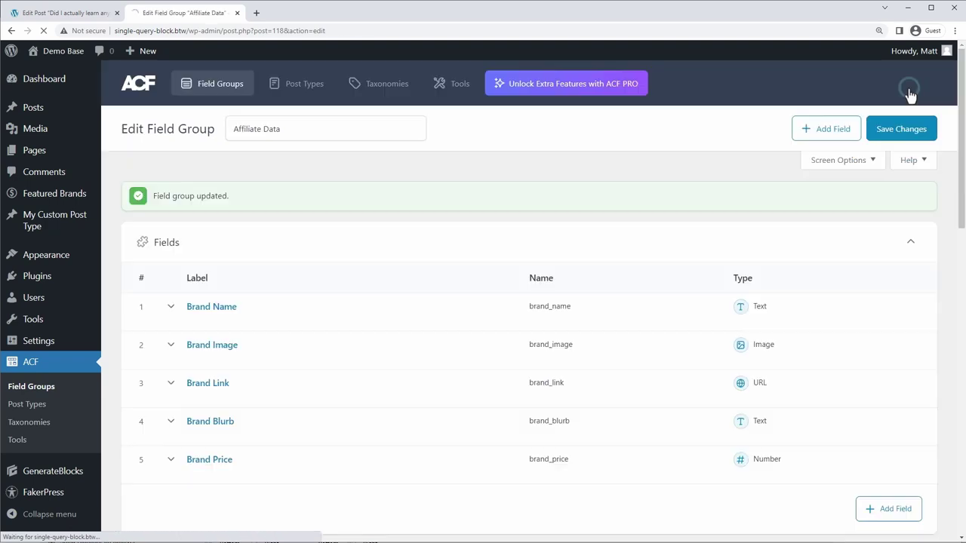
Step: Give GenerateBlocks the blurb 'A flexible toolkit for building custom gutenberg layouts' and price 49, then update
mouse_move(21, 129)
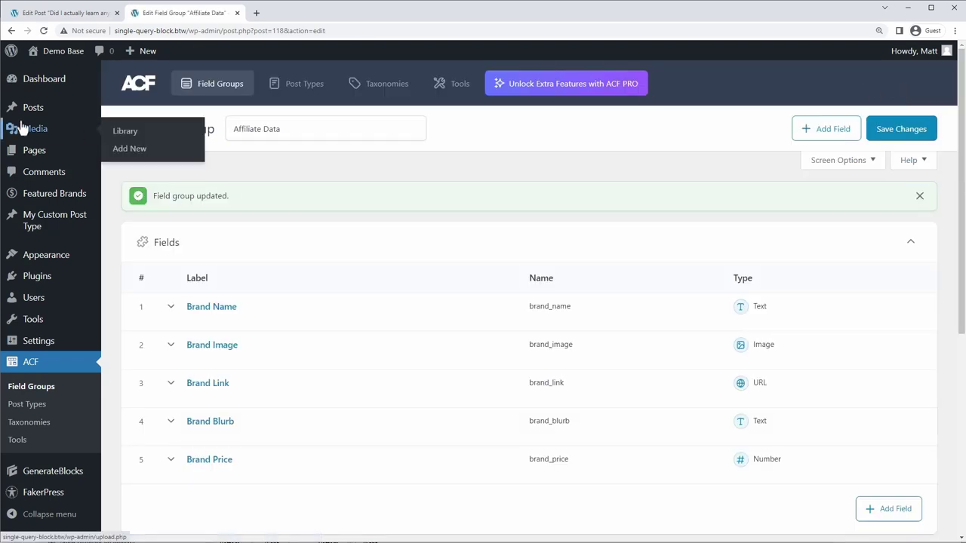
mouse_move(18, 193)
left_click(146, 201)
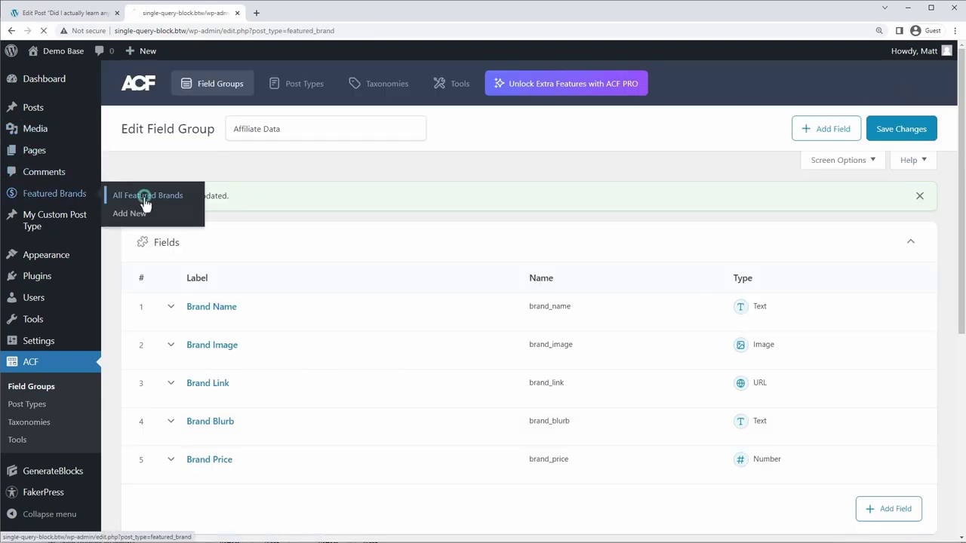
left_click(151, 193)
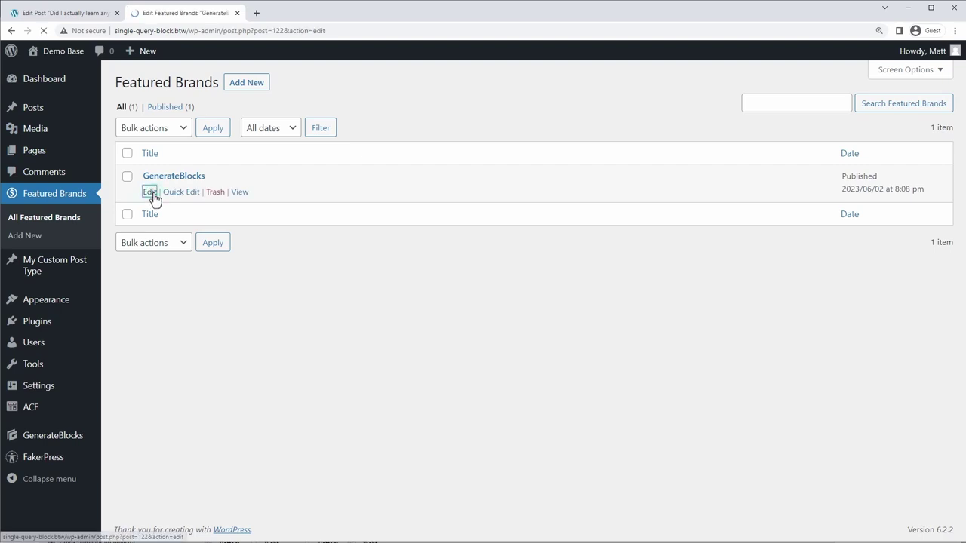
scroll(767, 215, "down", 3)
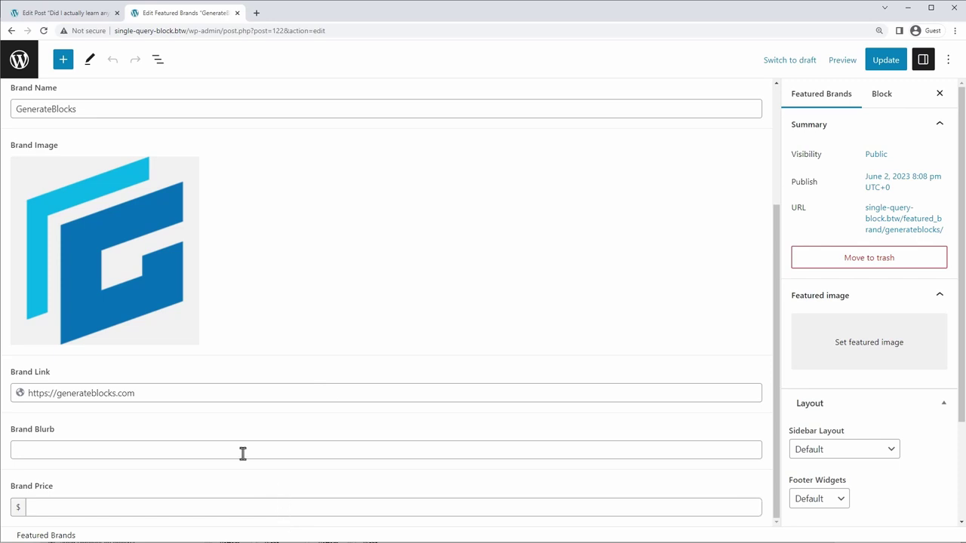
left_click(48, 448)
type("A flexible toolkit for building custom gutenberg layouts")
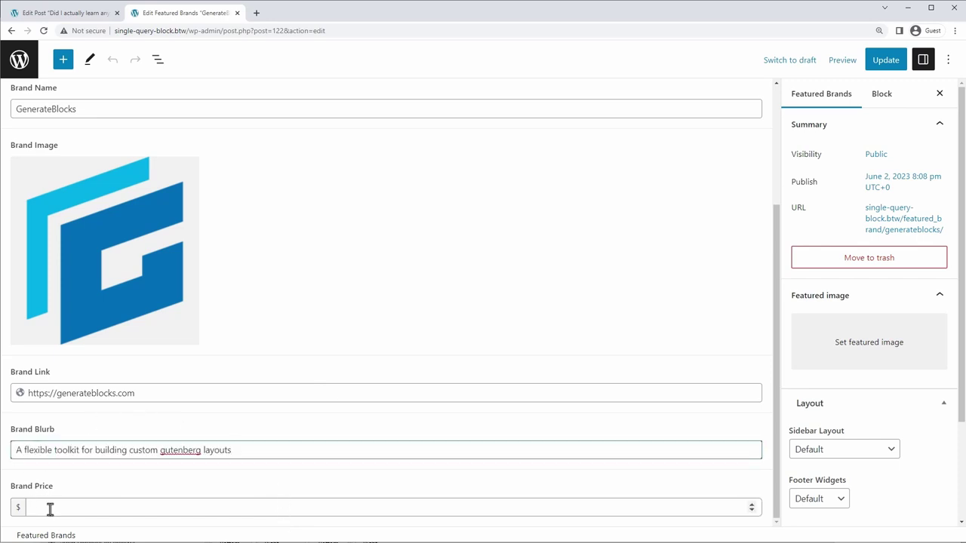
left_click(50, 508)
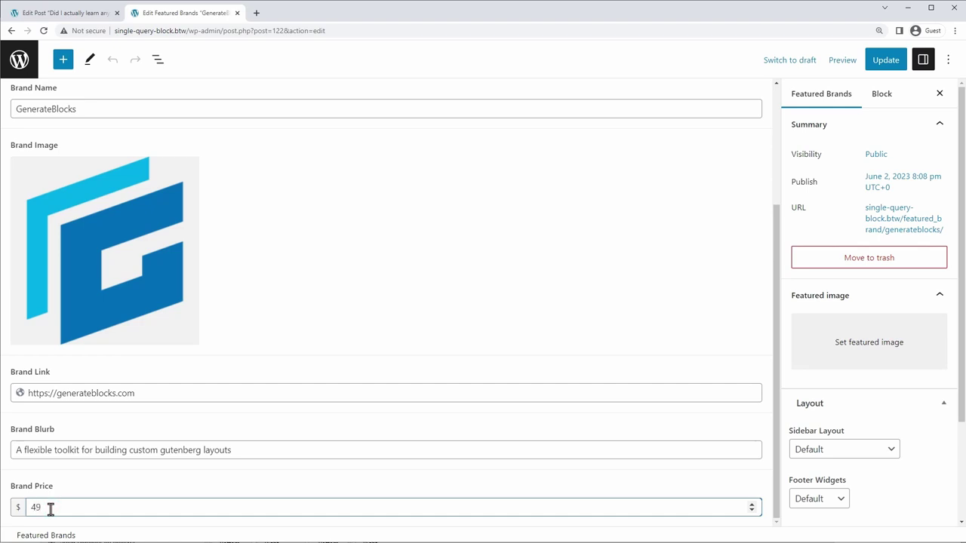
left_click(884, 61)
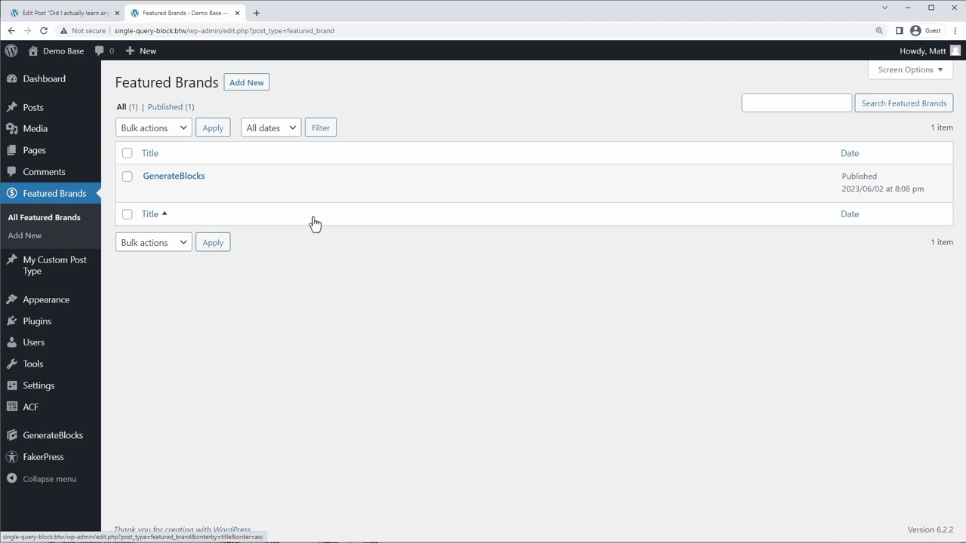
Step: Start a new featured brand titled Astra, entering its brand name and choosing the Astra logo image
left_click(252, 84)
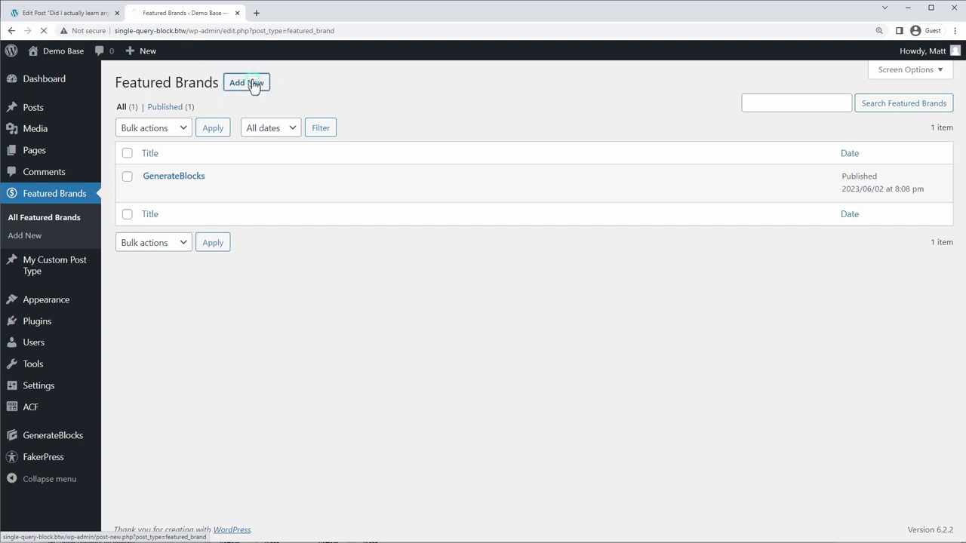
type("Astra")
key("Return")
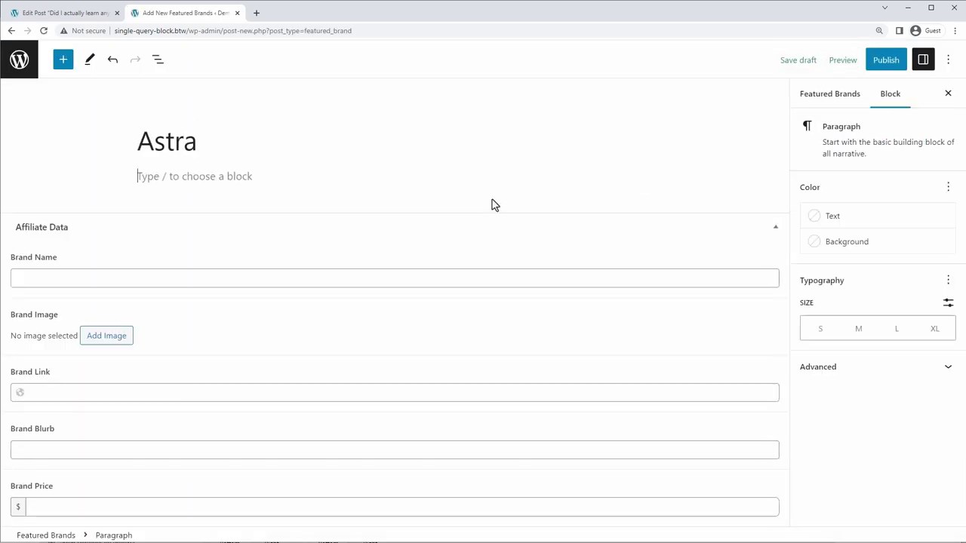
left_click(342, 279)
type("Astra")
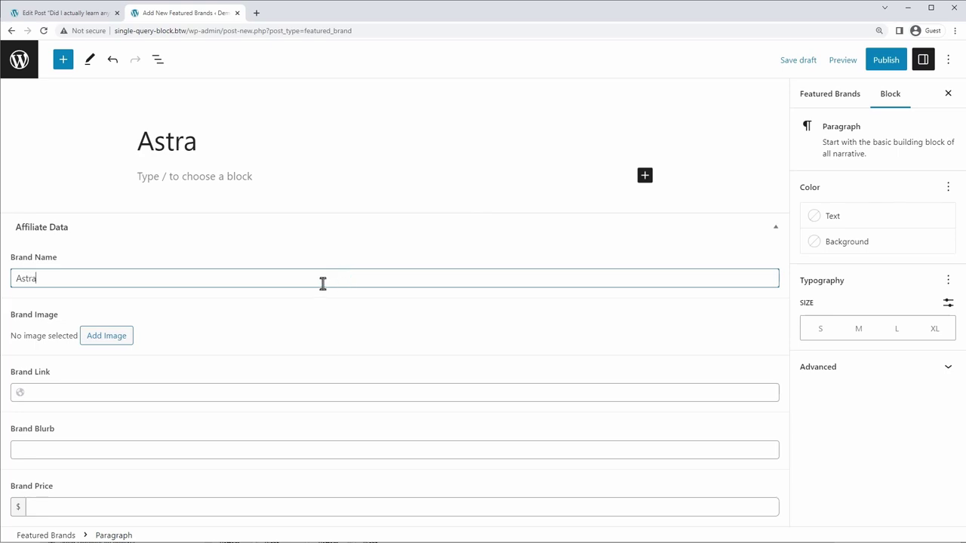
left_click(121, 340)
left_click(96, 211)
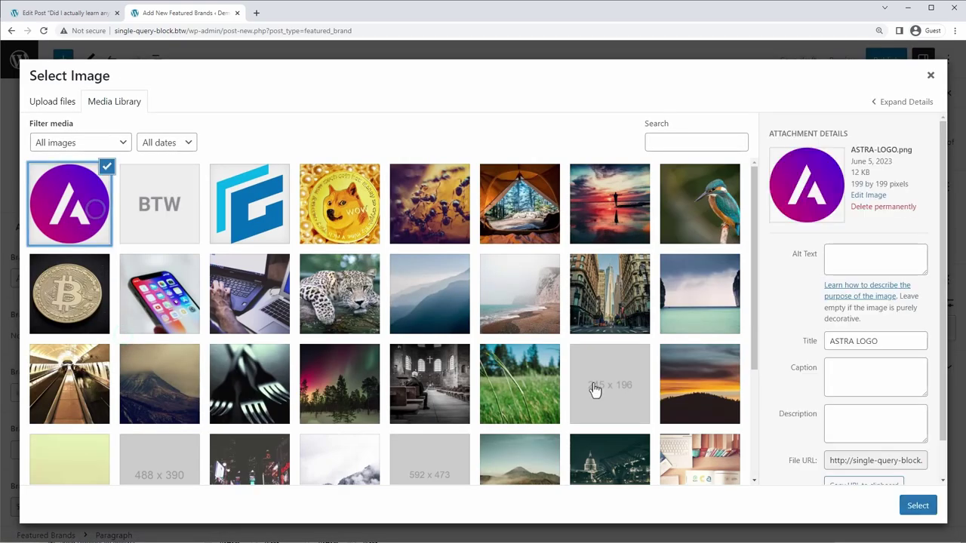
left_click(914, 506)
left_click(50, 489)
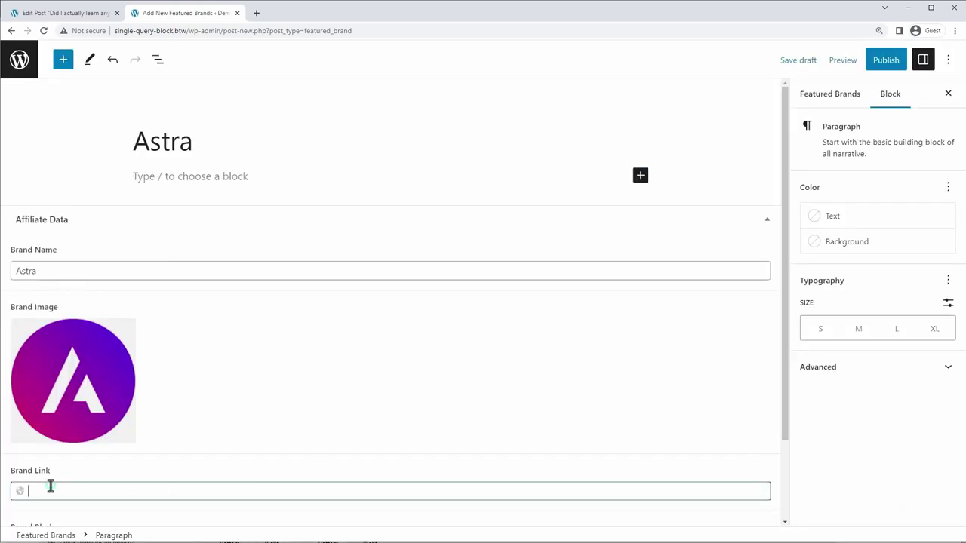
type("https://wpastra.com")
scroll(60, 468, "down", 1)
left_click(65, 444)
type("A popular, flexible, hybrid FSE hook-based theme.")
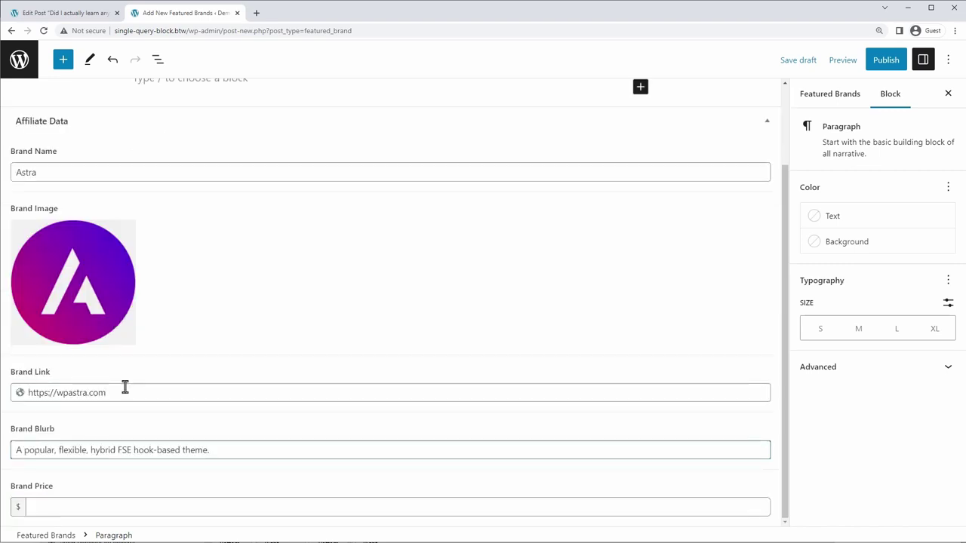
left_click(54, 506)
type("59")
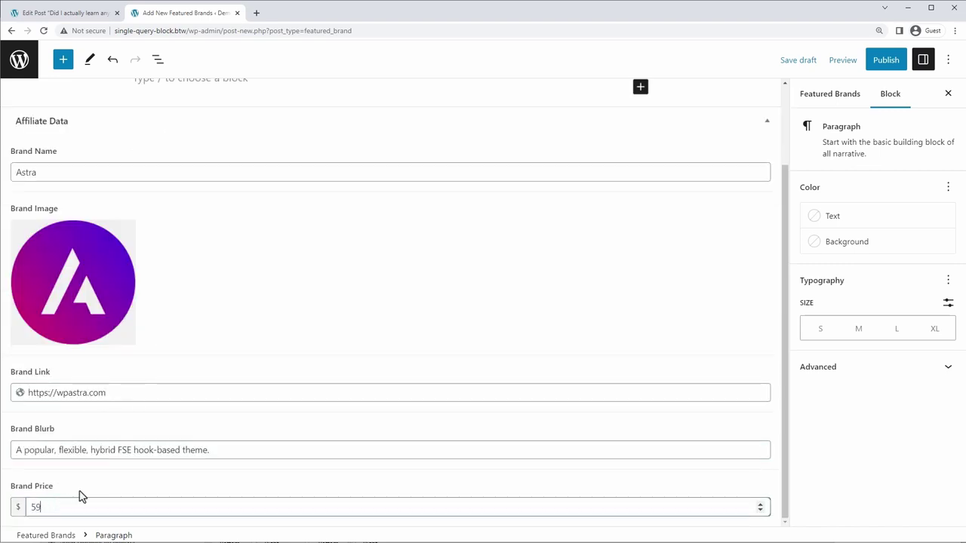
left_click(881, 63)
left_click(843, 70)
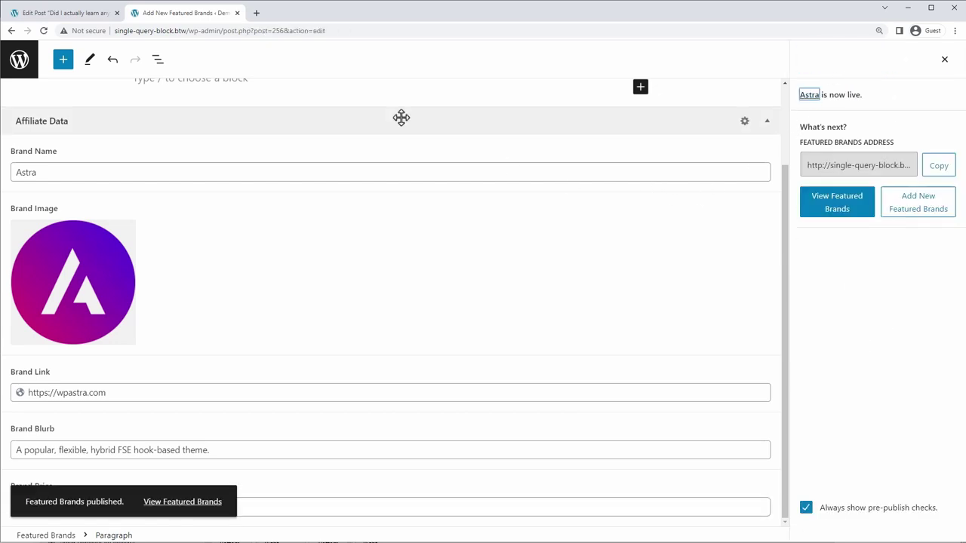
Step: Reload the blog post editor, scroll to the affiliate card and select its Query Loop
left_click(72, 13)
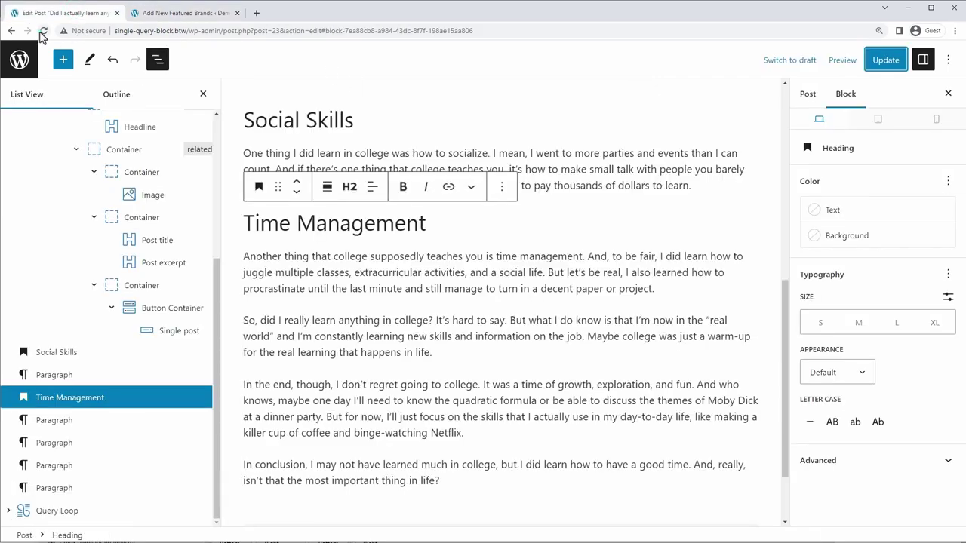
left_click(43, 31)
scroll(313, 208, "down", 2)
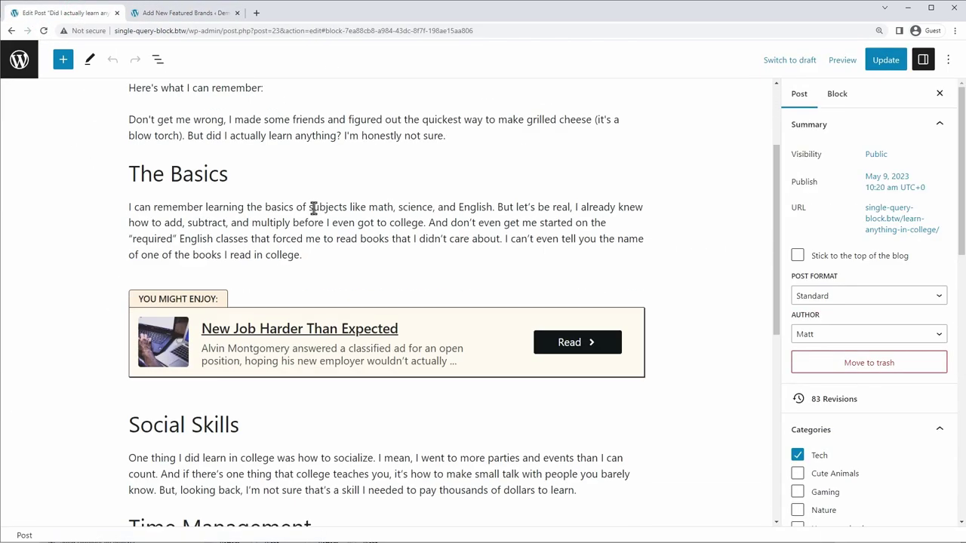
scroll(313, 208, "down", 3)
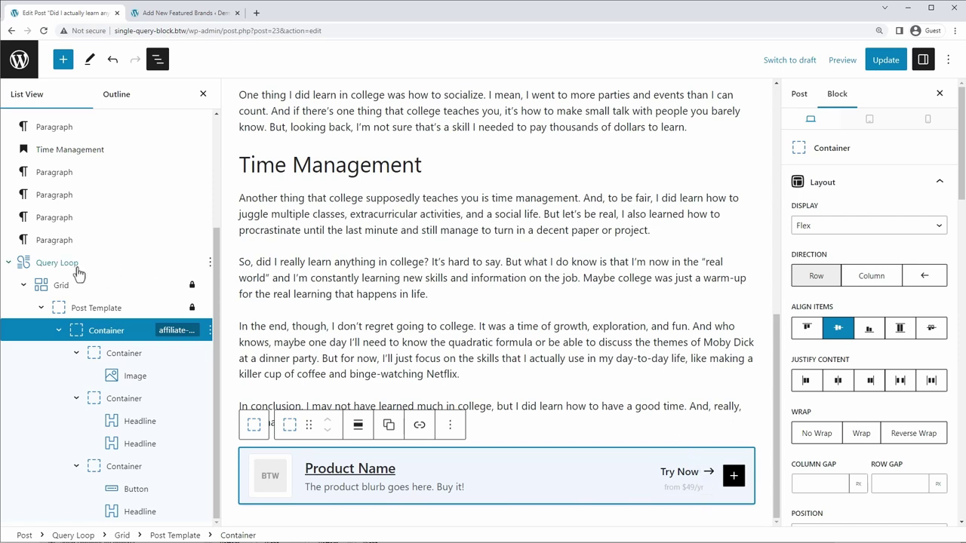
left_click(45, 264)
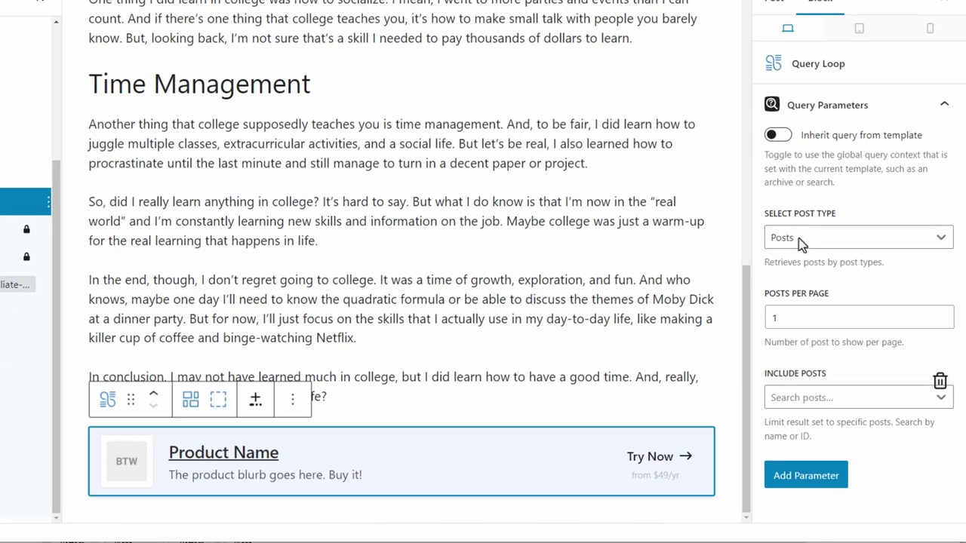
Step: Set the Query Loop post type to Featured Brands, include only #256: Astra, and update the post
left_click(800, 237)
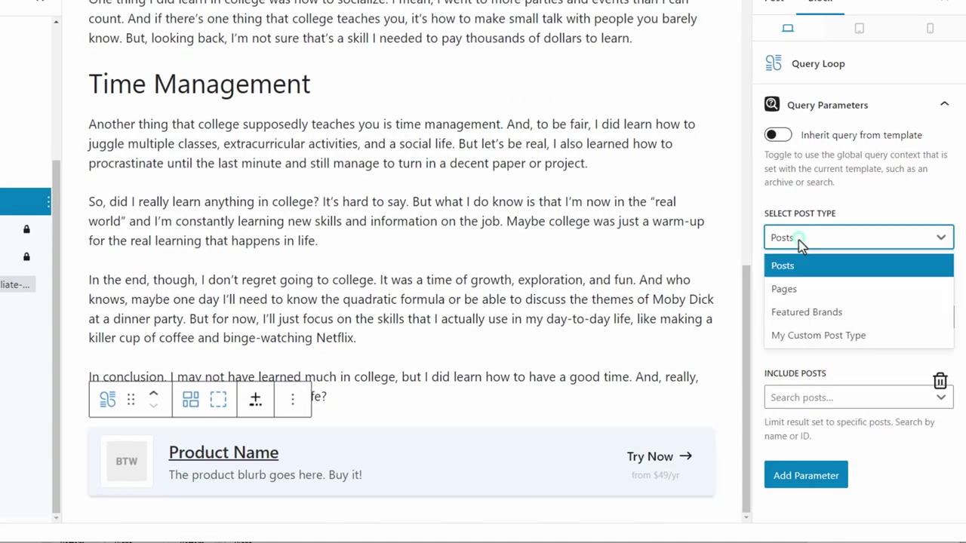
left_click(802, 315)
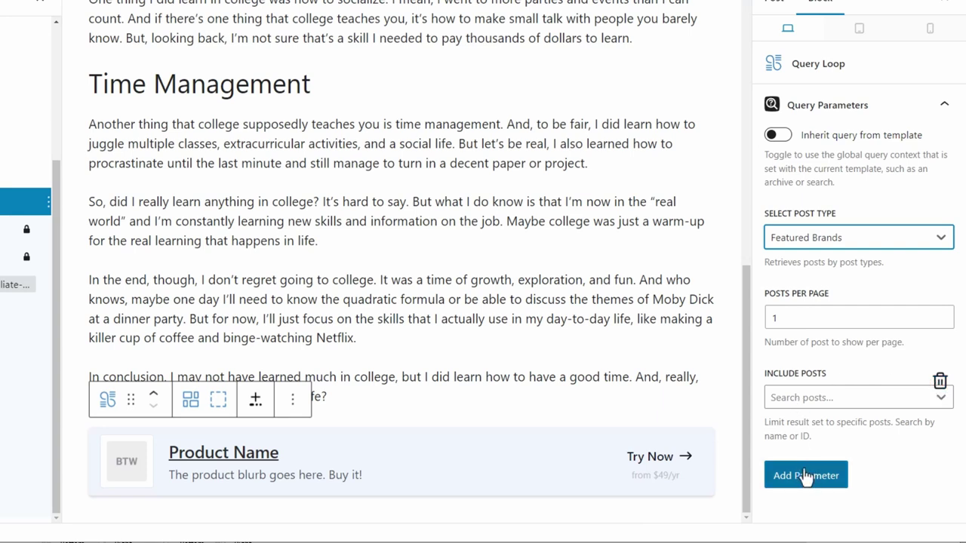
left_click(798, 400)
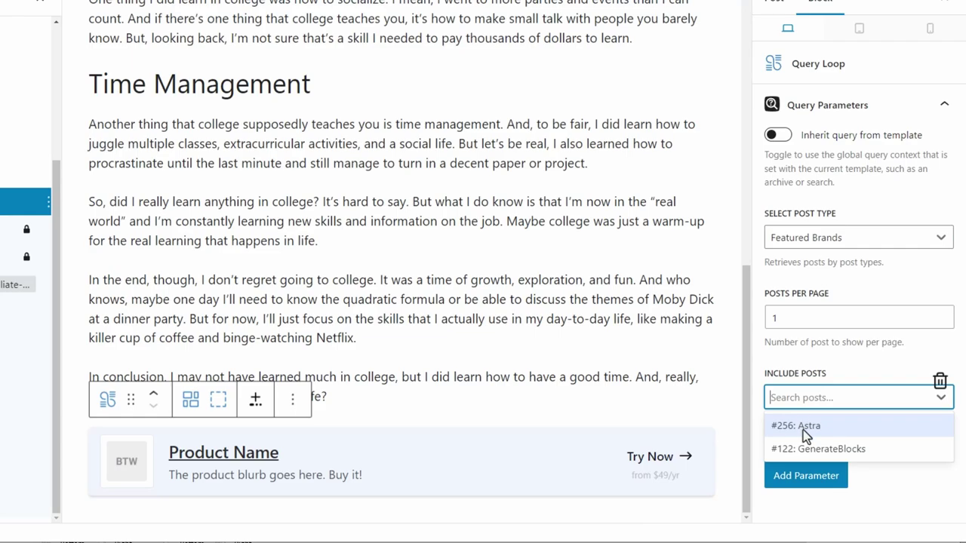
left_click(803, 430)
left_click(880, 26)
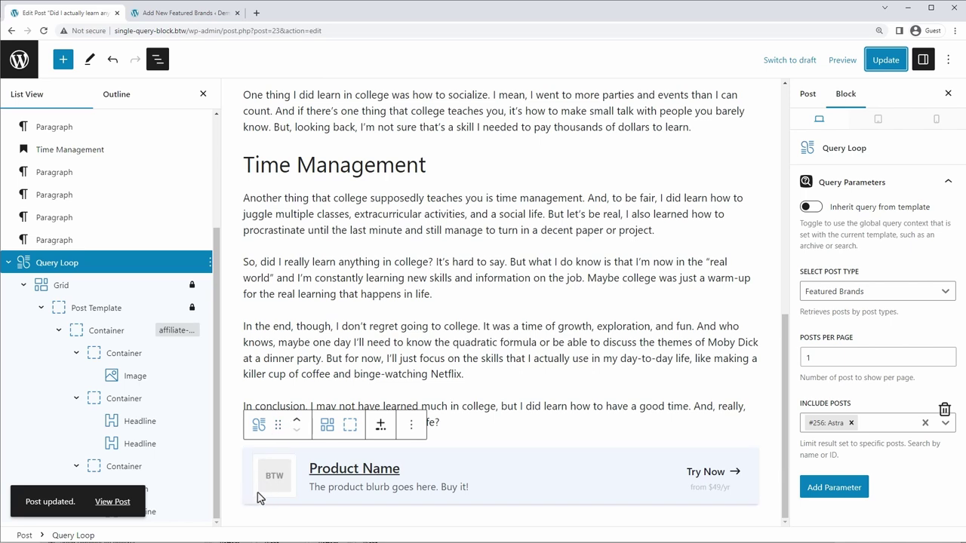
left_click(134, 376)
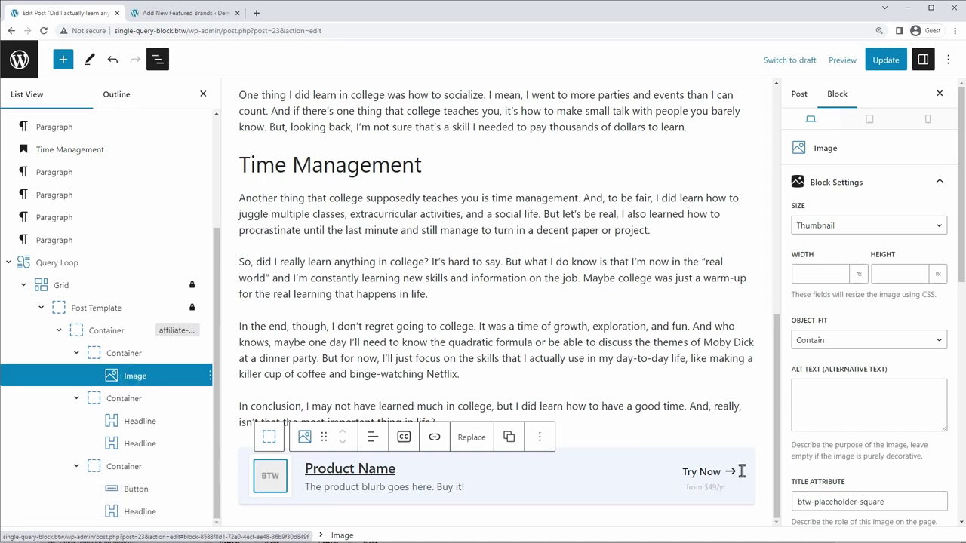
Step: Enable dynamic data on the logo image, sourcing it from the brand_image post meta
scroll(867, 445, "down", 10)
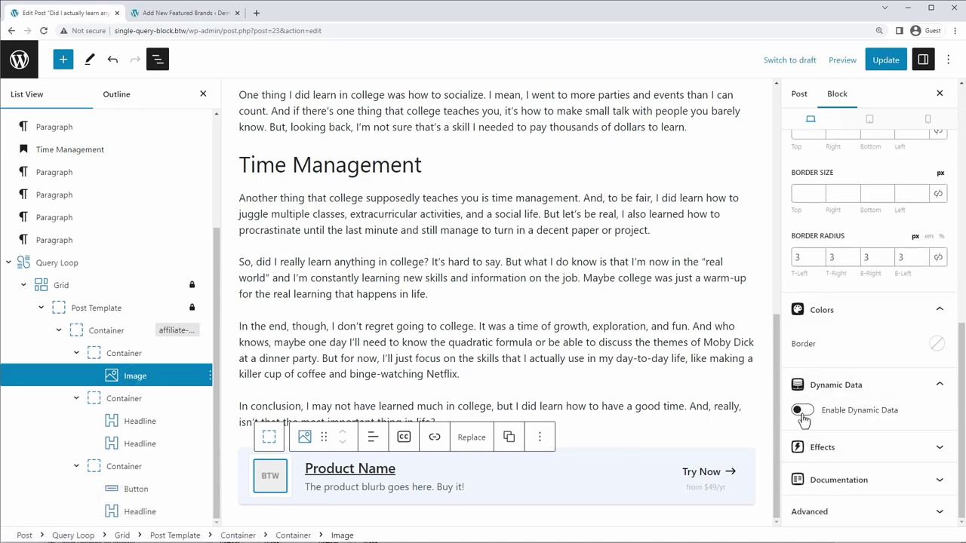
left_click(801, 413)
scroll(806, 415, "down", 5)
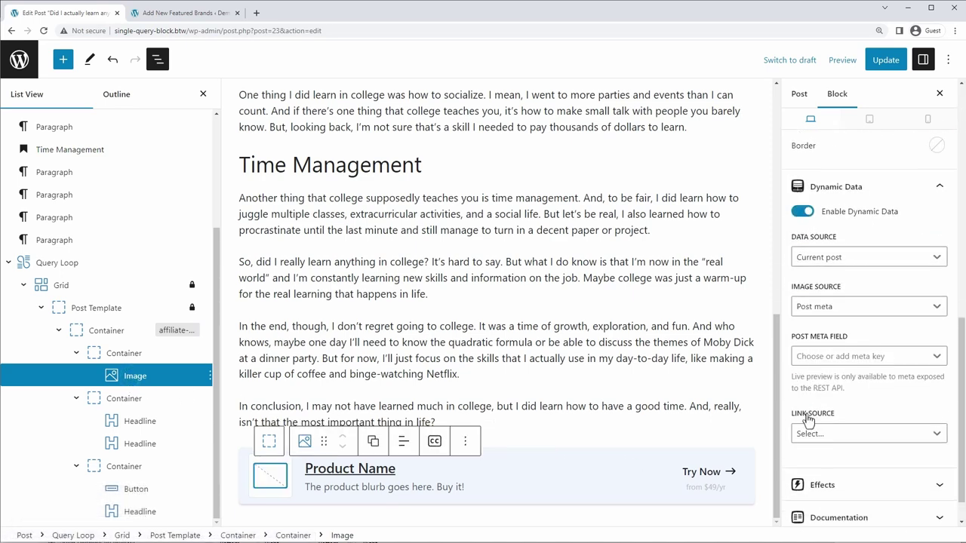
left_click(825, 252)
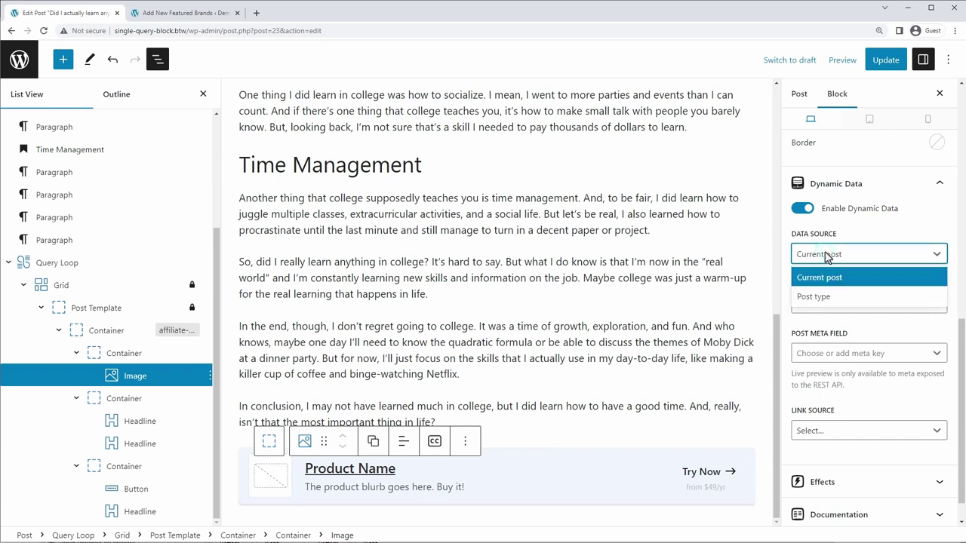
left_click(824, 302)
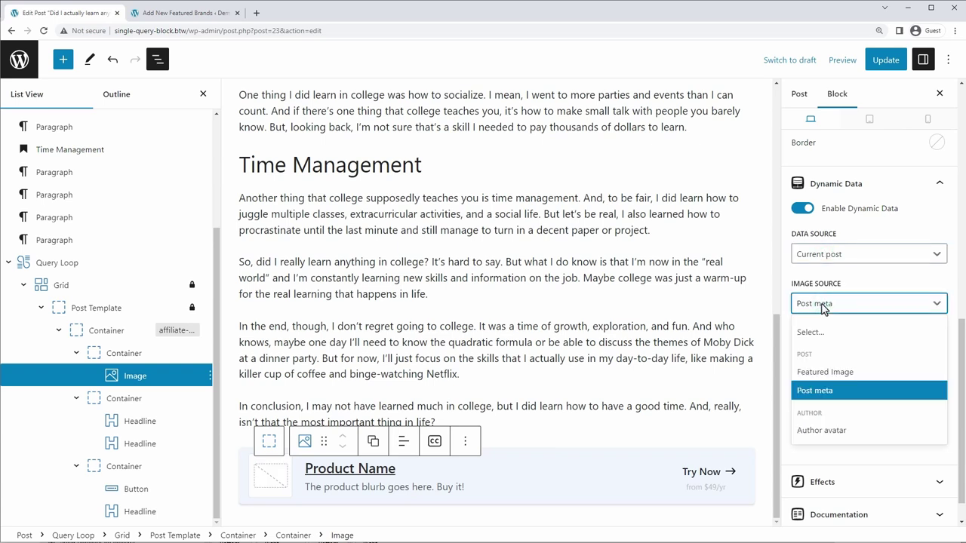
left_click(813, 390)
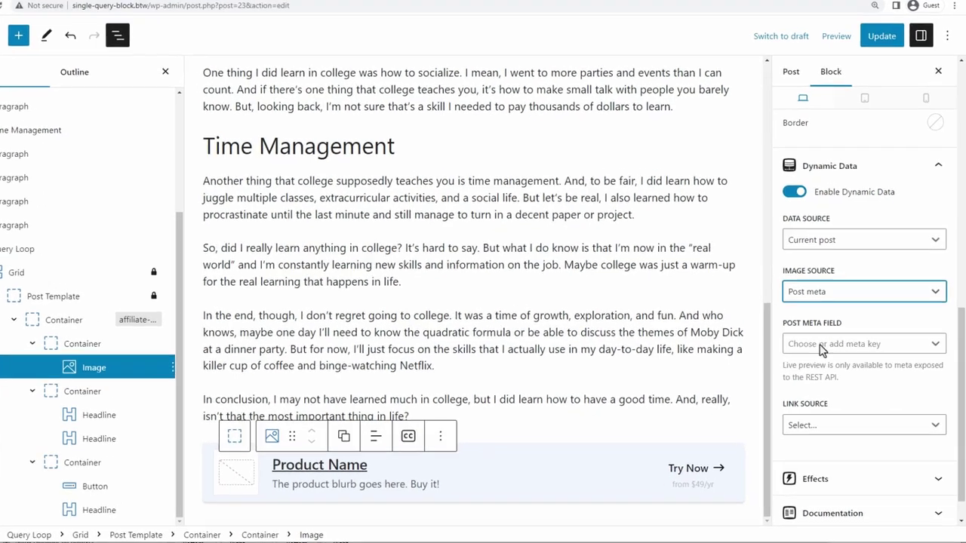
left_click(828, 358)
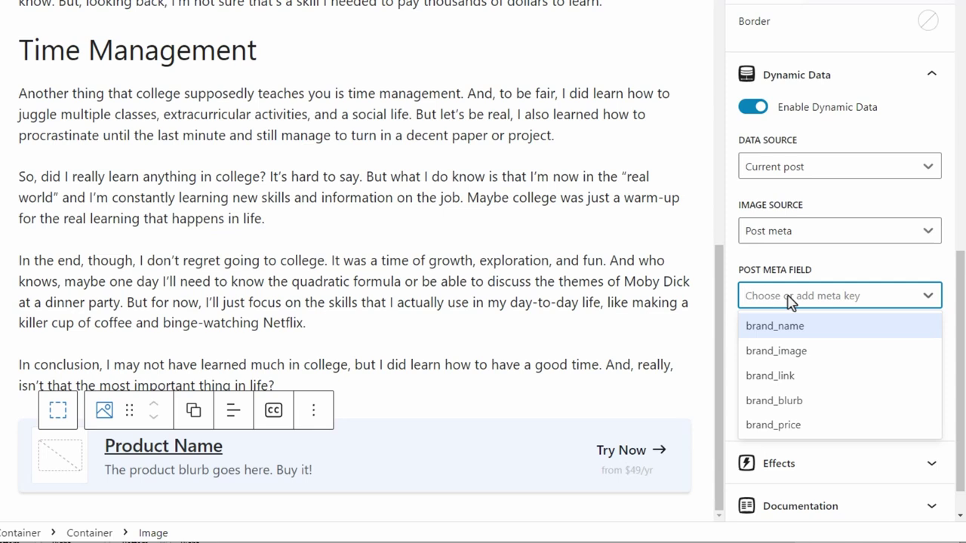
left_click(772, 361)
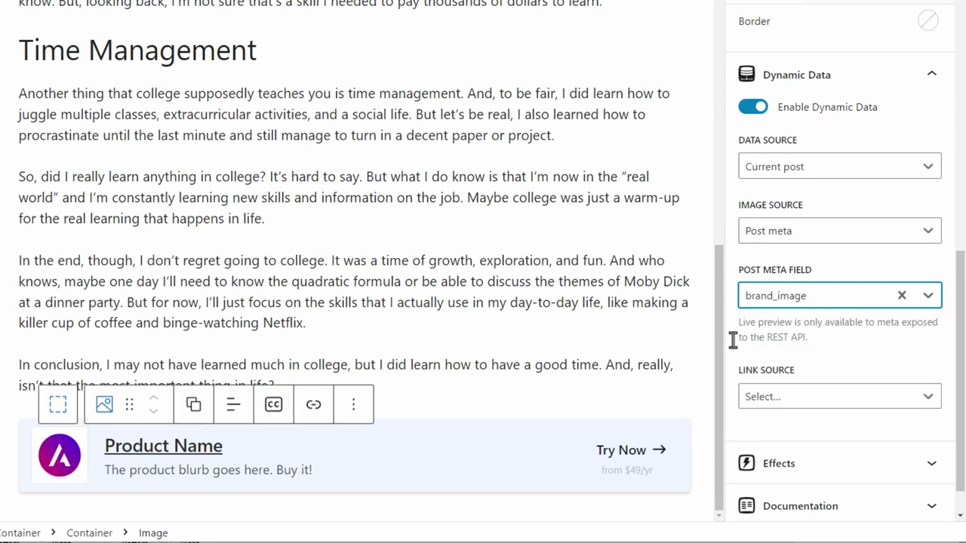
Step: Set the logo's link source to Post meta using the brand_link field
left_click(768, 406)
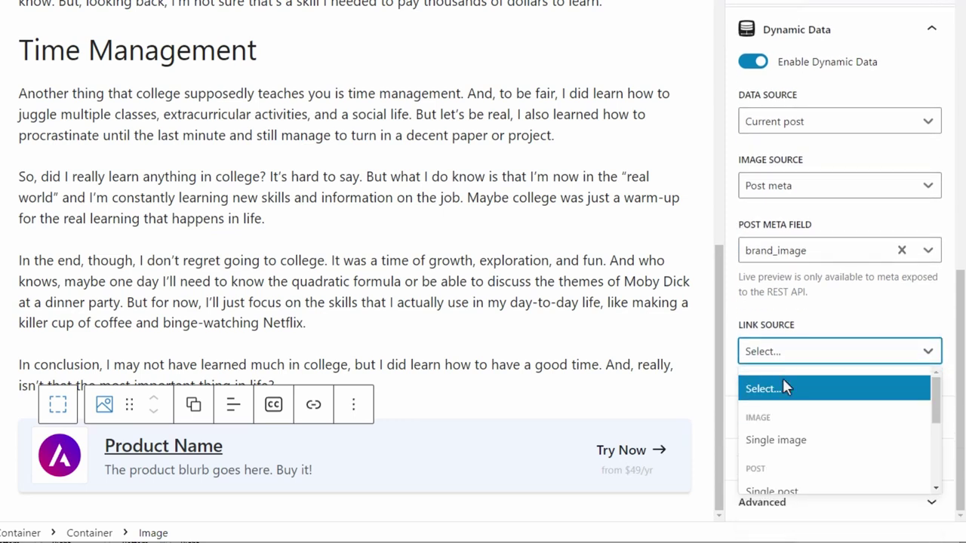
left_click_drag(926, 434, 929, 500)
left_click(777, 452)
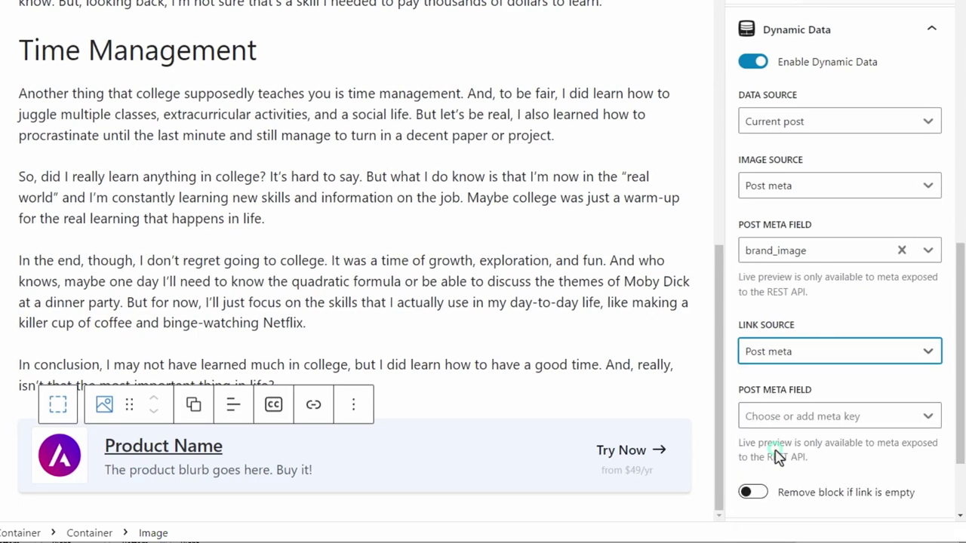
left_click(782, 417)
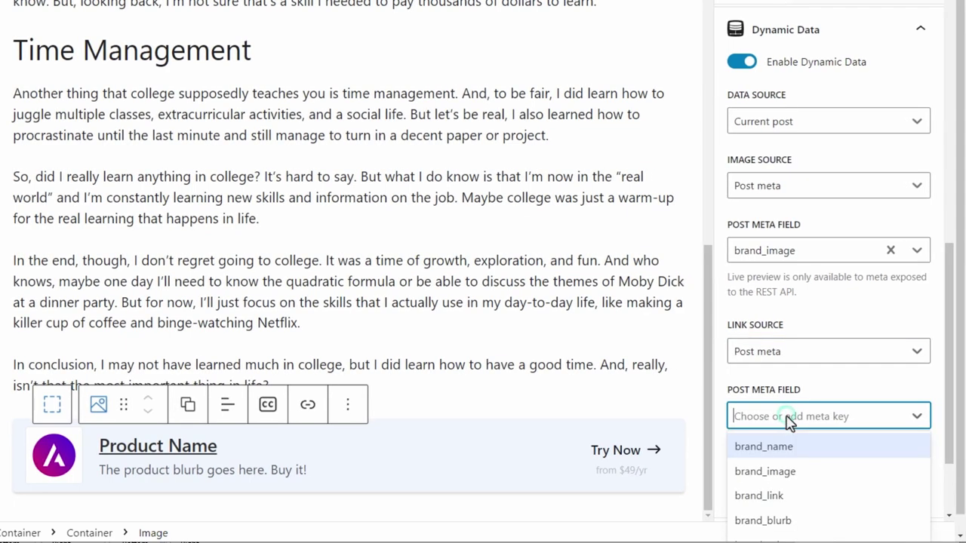
left_click(776, 498)
Step: Make the Product Name heading show the brand_name post meta (Astra)
left_click(141, 445)
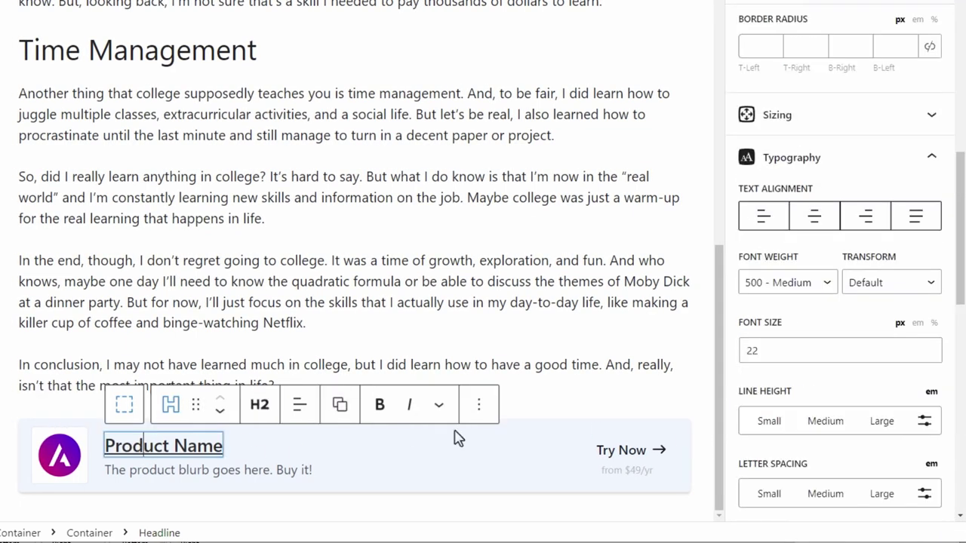
scroll(787, 349, "down", 8)
left_click(754, 370)
scroll(763, 368, "down", 3)
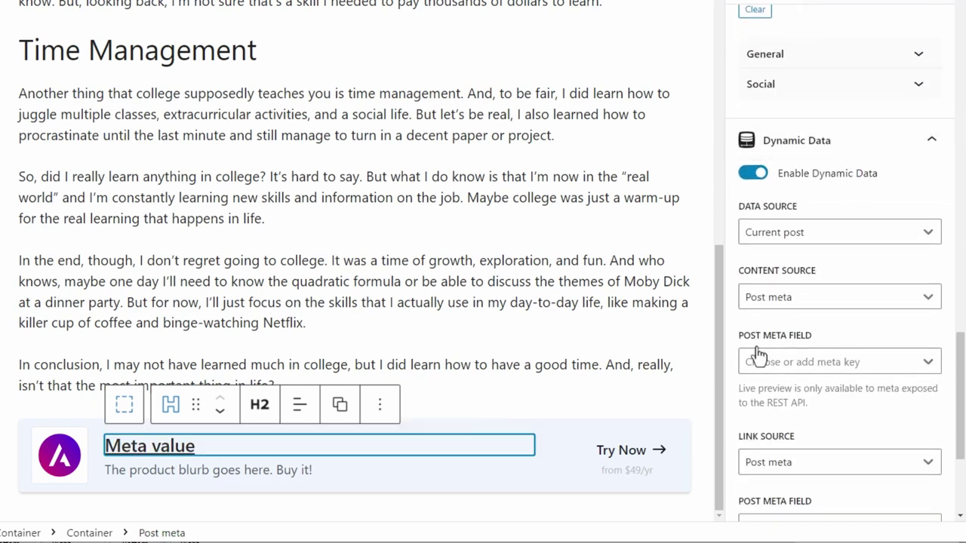
left_click(757, 363)
left_click(767, 393)
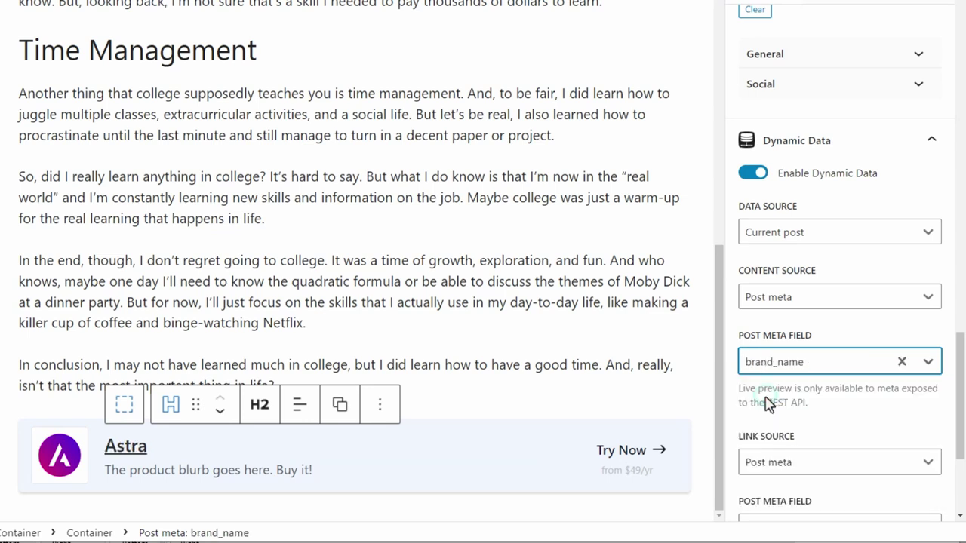
Step: Feed the blurb headline from the brand_blurb post meta field
key("ctrl+z")
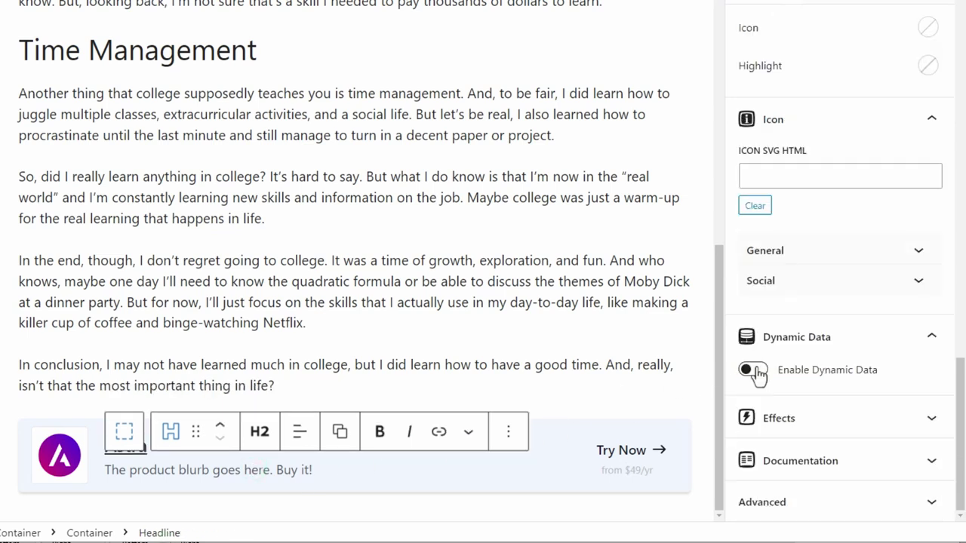
left_click(755, 370)
scroll(772, 369, "down", 3)
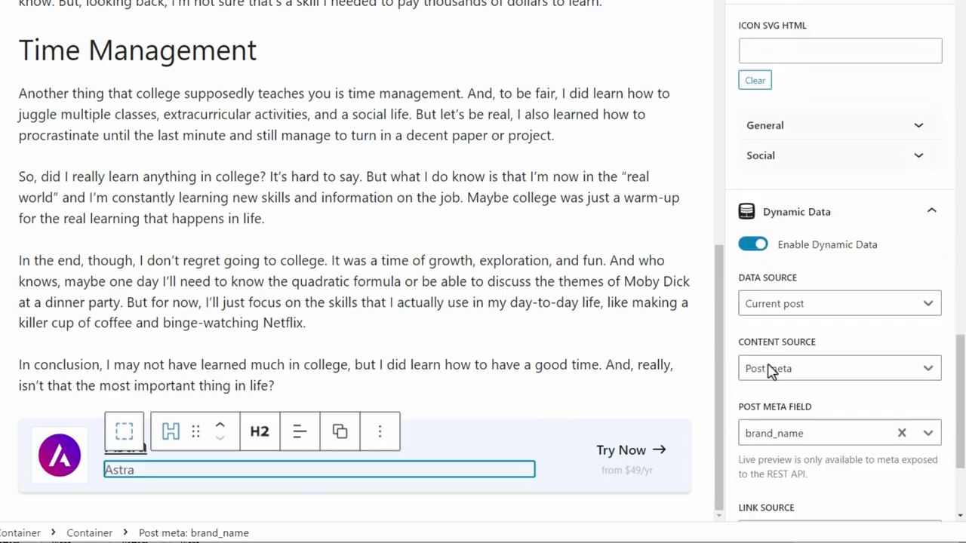
left_click(902, 299)
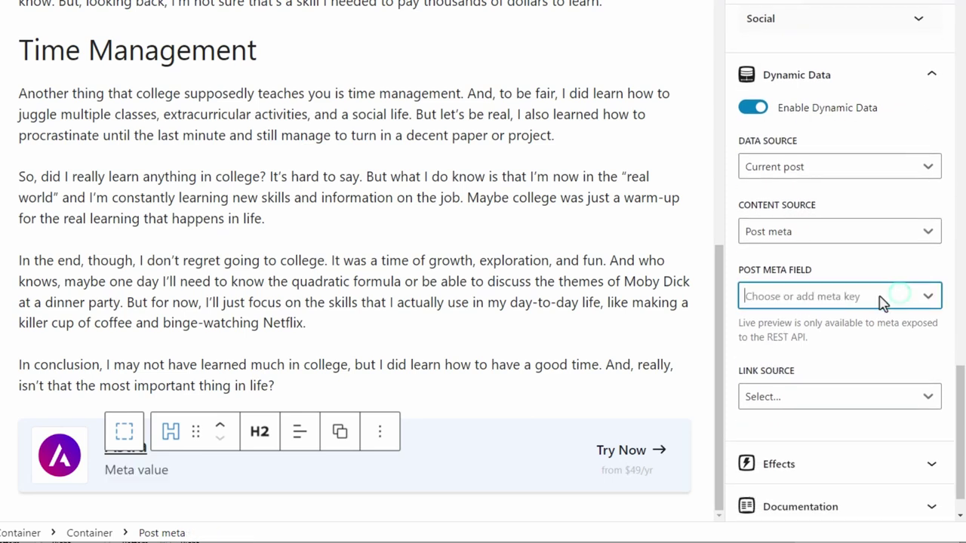
left_click(806, 310)
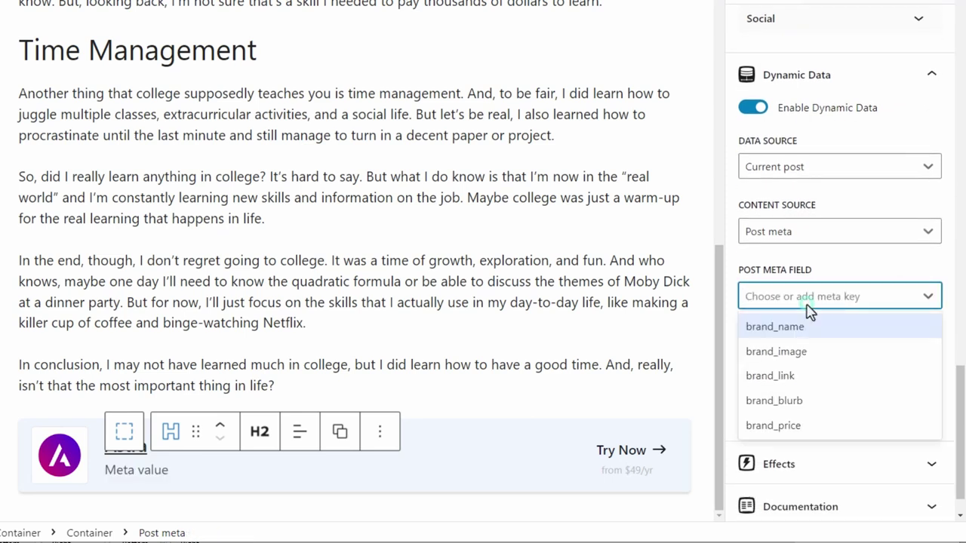
left_click(783, 409)
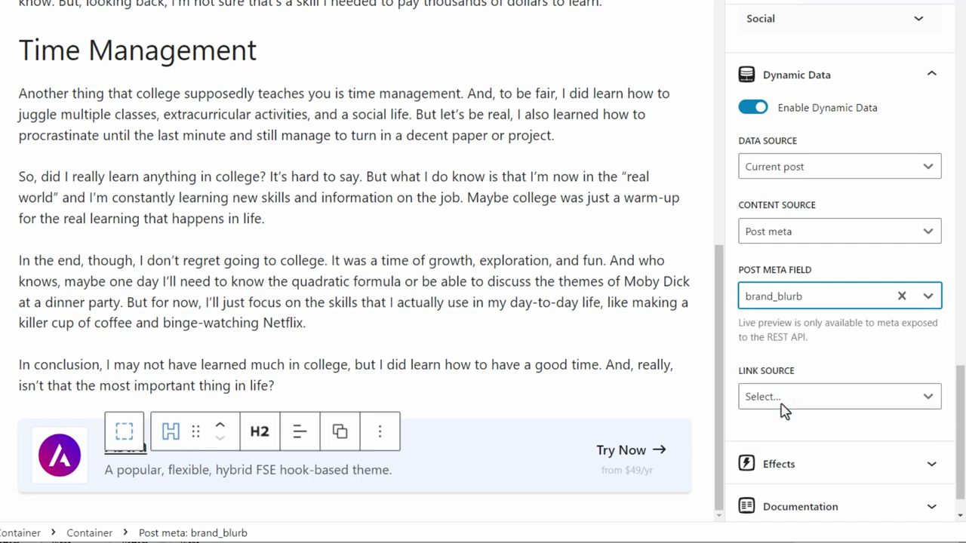
left_click(610, 450)
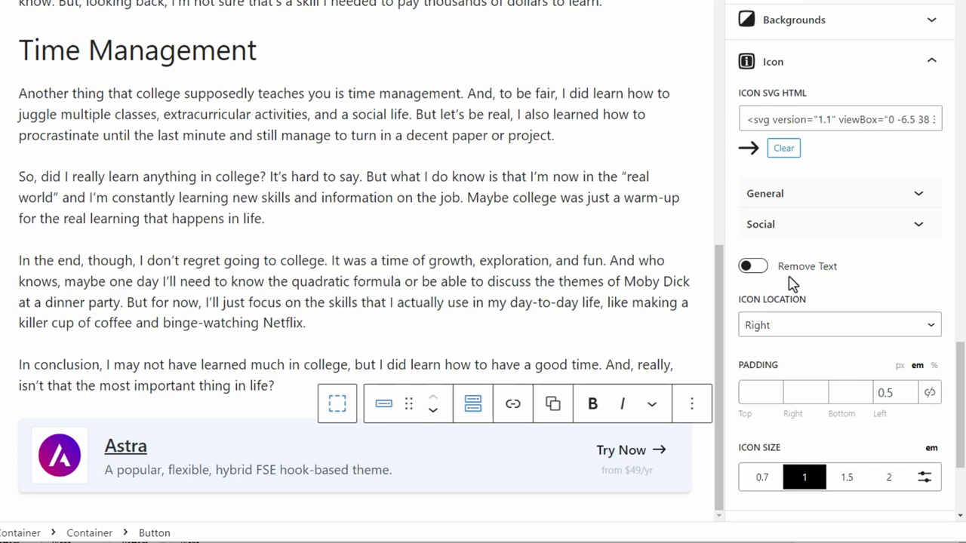
Step: Enable dynamic data on the Try Now button, linking it to the brand_link post meta field
scroll(792, 283, "down", 3)
left_click(755, 371)
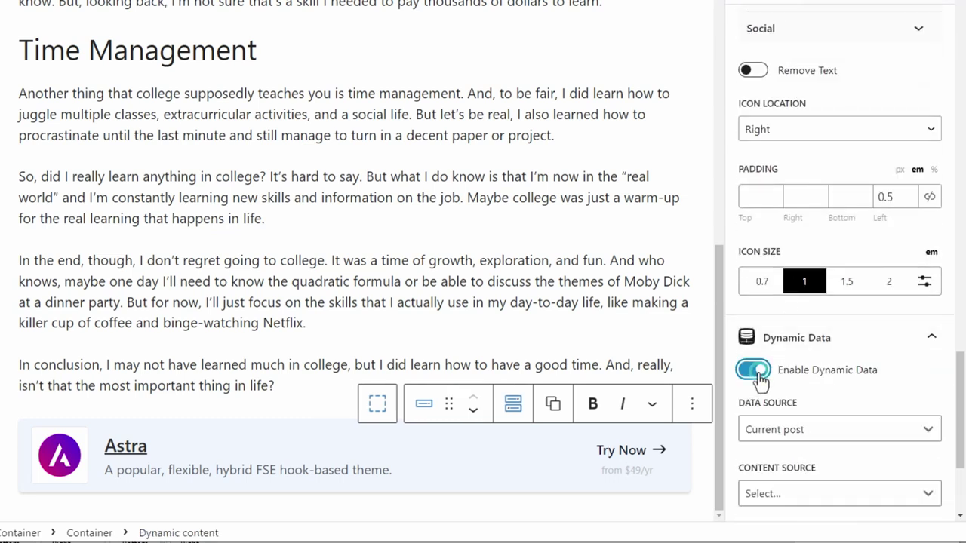
scroll(772, 395, "down", 3)
left_click(787, 429)
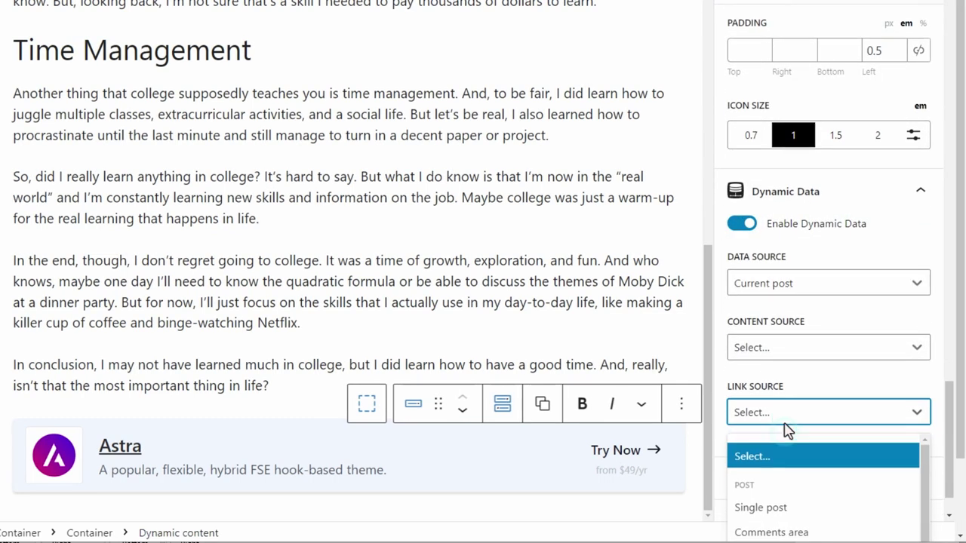
left_click(748, 453)
left_click(790, 416)
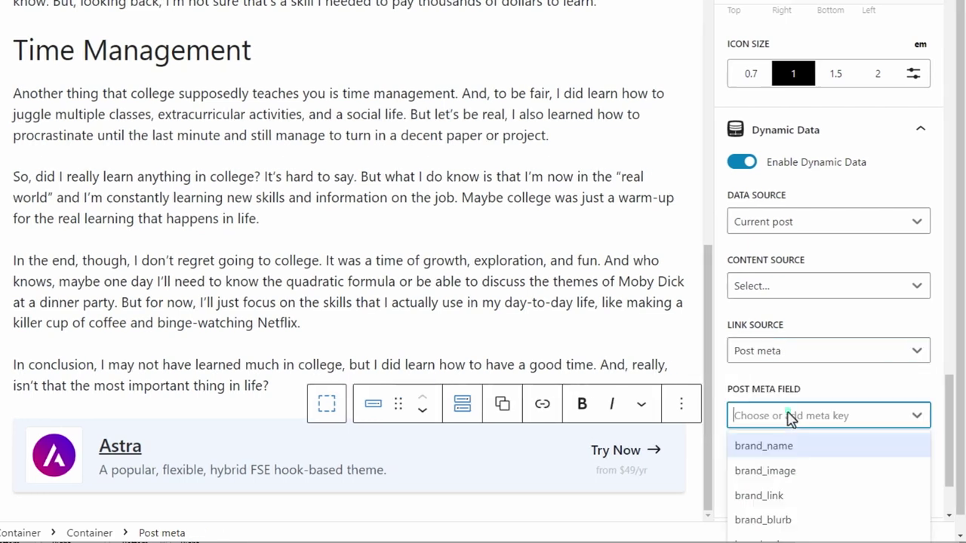
left_click(745, 496)
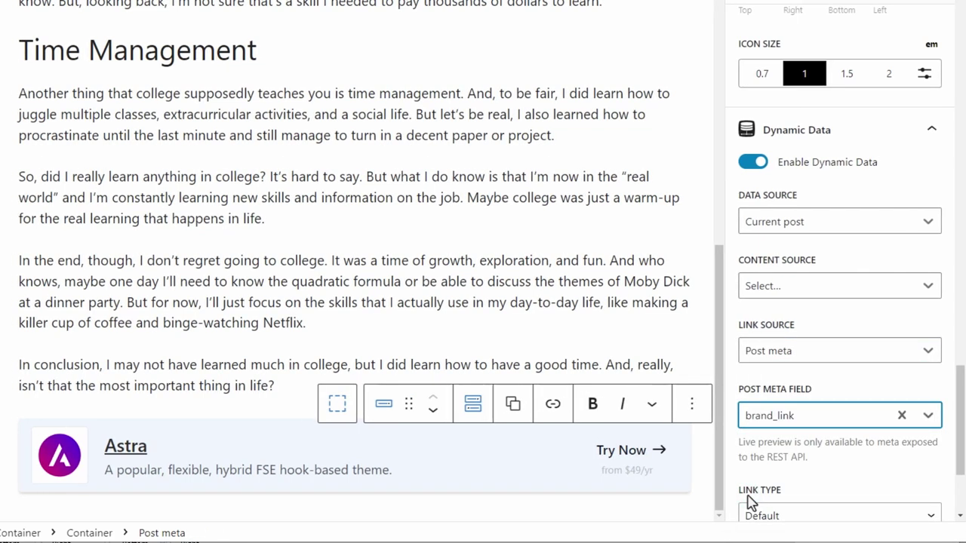
left_click(626, 470)
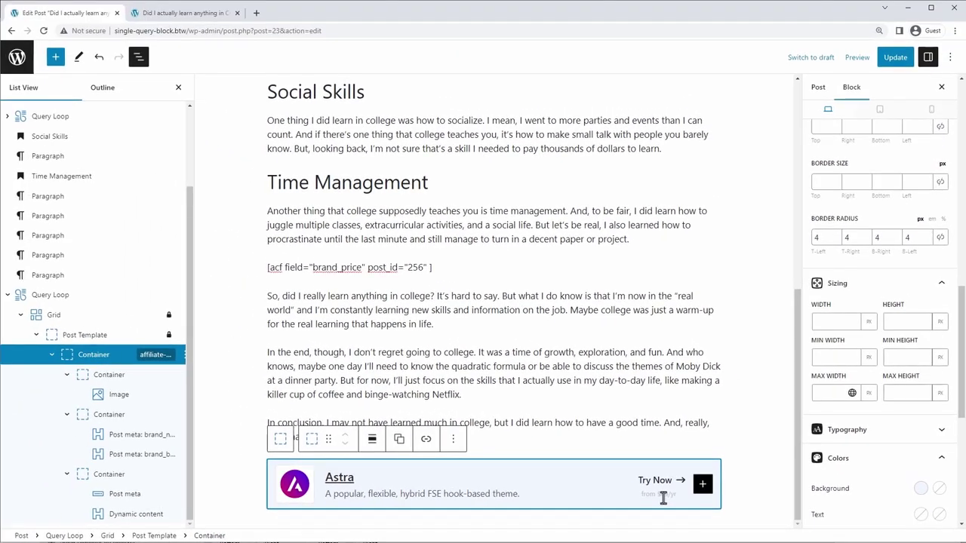
Step: Add a Container after the price and move the price's Dynamic content block into it
left_click(663, 496)
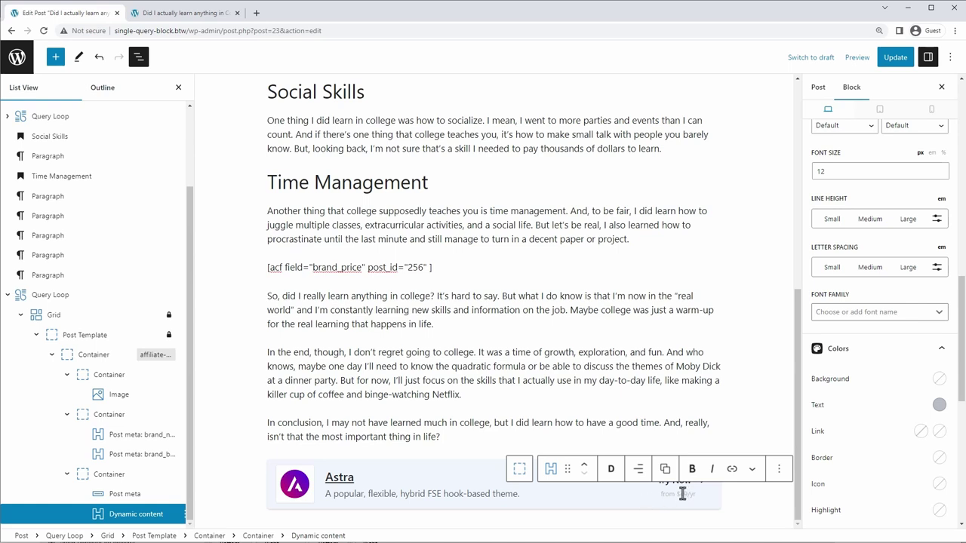
left_click(178, 514)
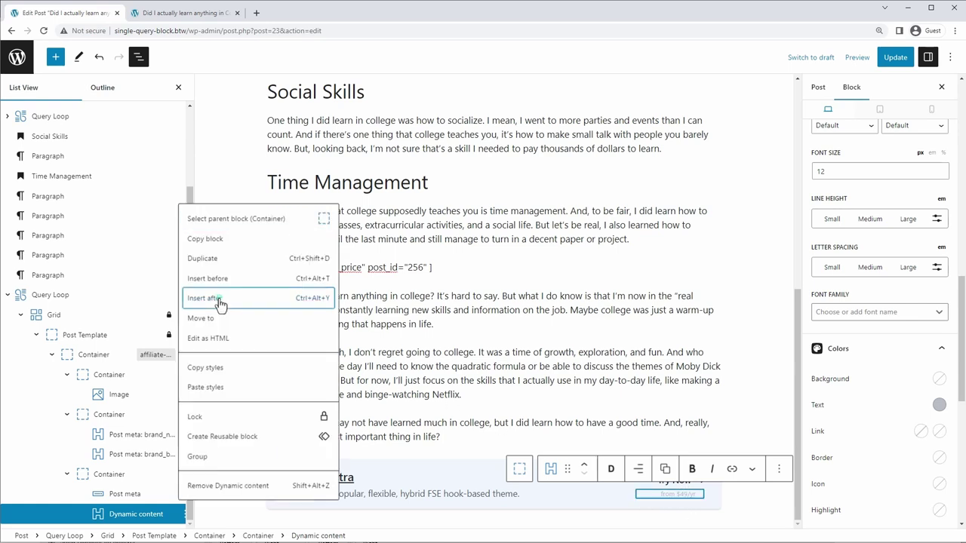
left_click(221, 302)
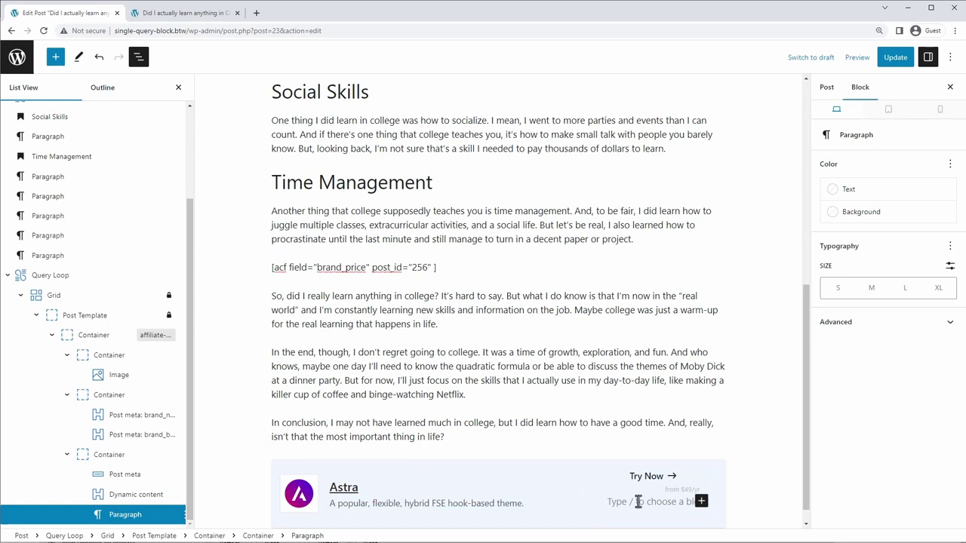
type("/con")
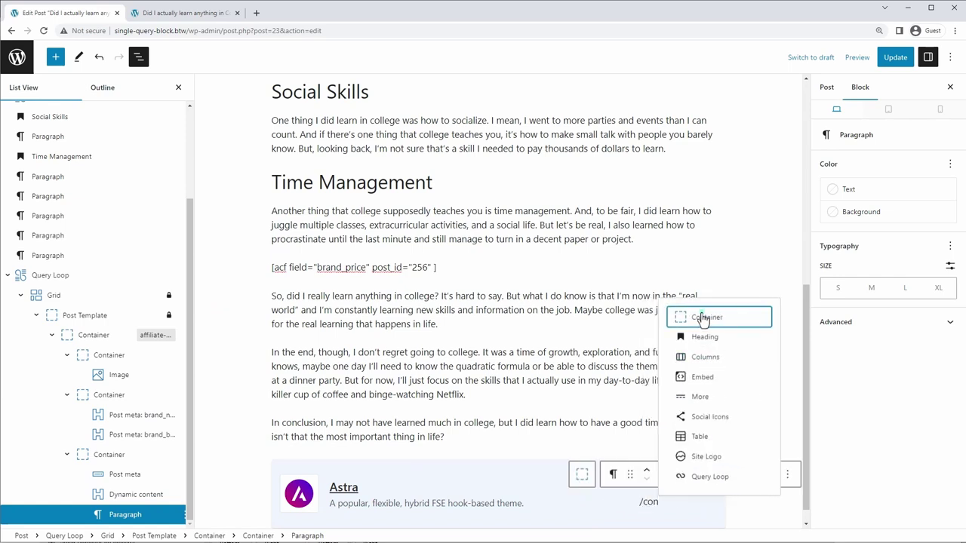
left_click(702, 318)
left_click_drag(144, 495, 146, 528)
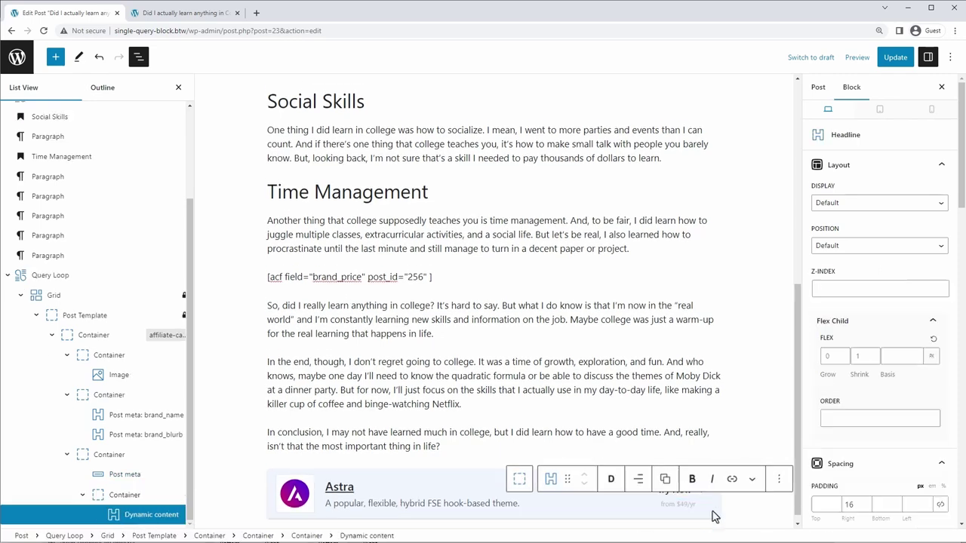
Step: Duplicate the price block and set both copies' Display to Inline Block
left_click(772, 484)
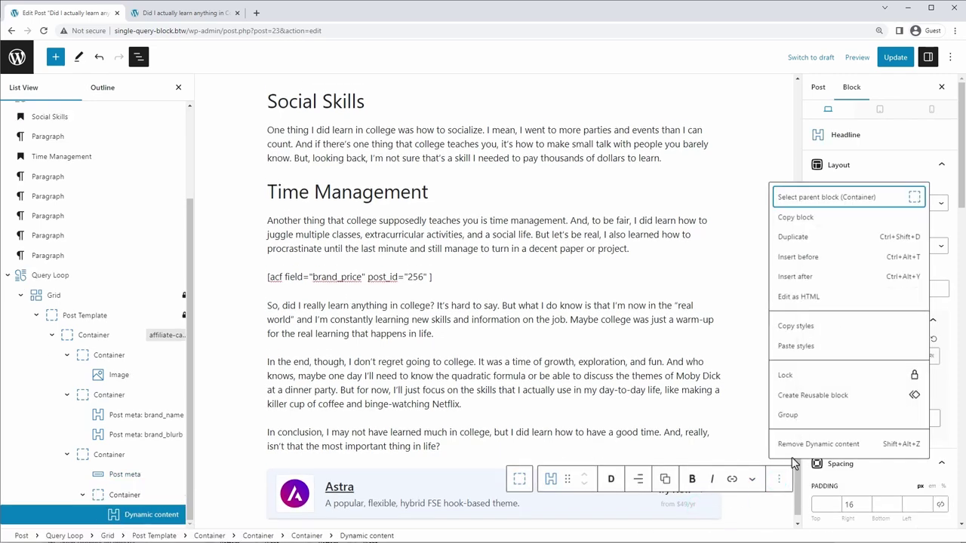
left_click(806, 238)
left_click(855, 204)
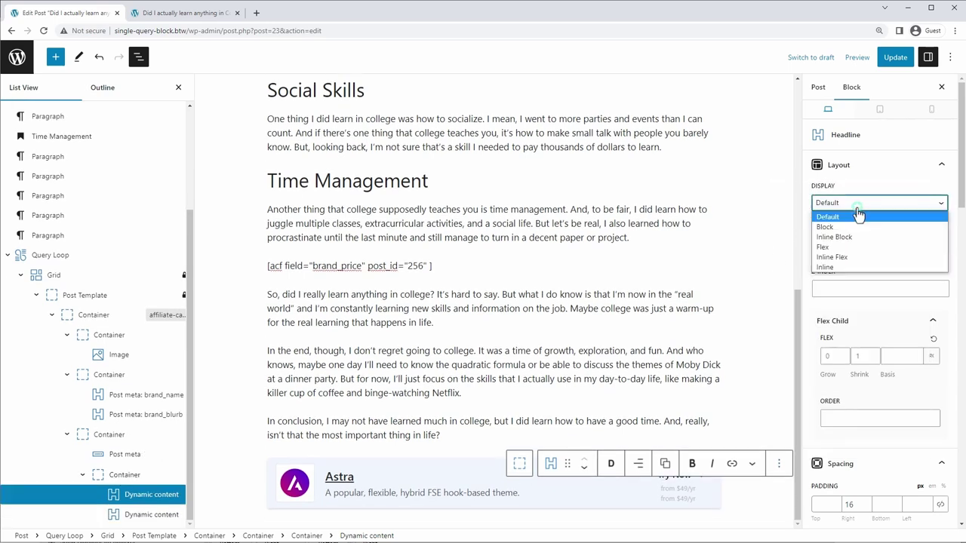
left_click(833, 239)
left_click(154, 515)
left_click(871, 204)
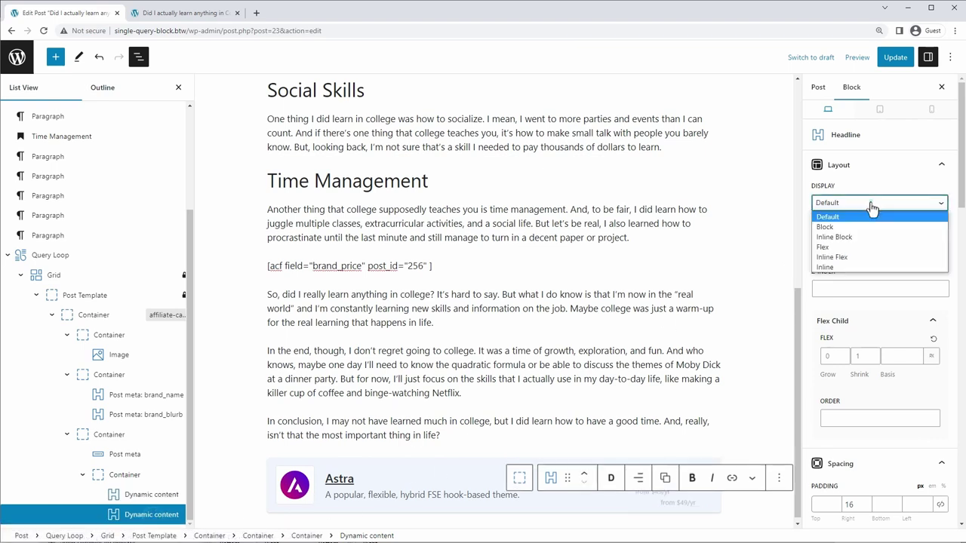
left_click(839, 238)
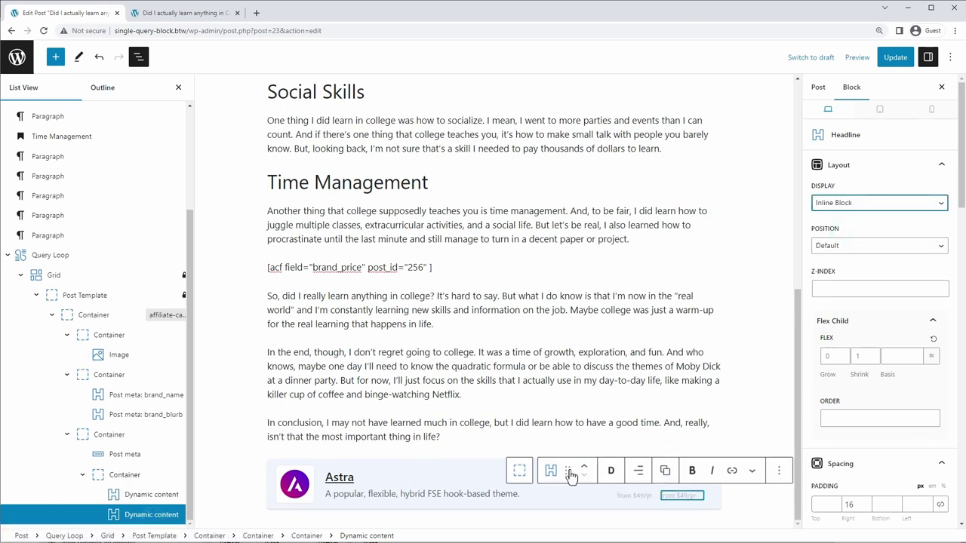
left_click(149, 498)
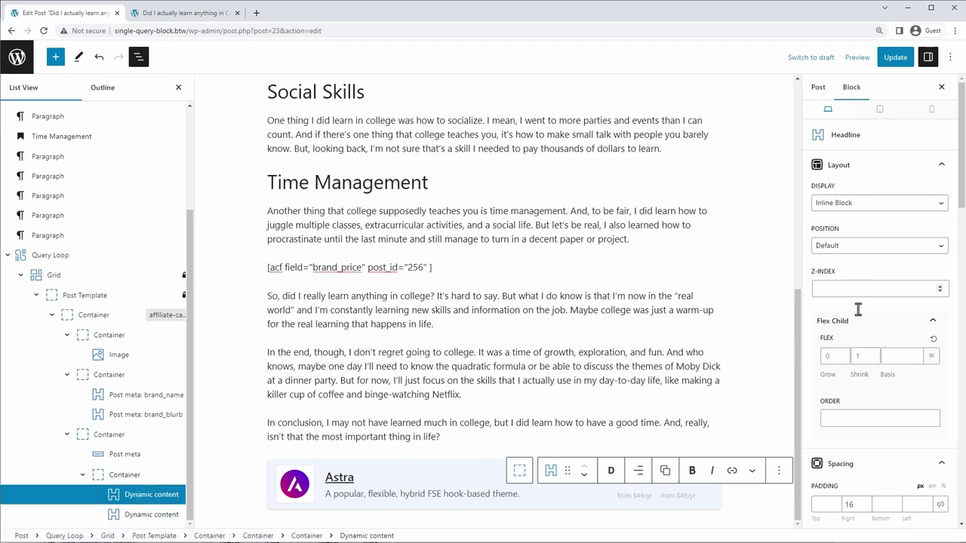
Step: Change the first price copy's text to "from $"
left_click(643, 498)
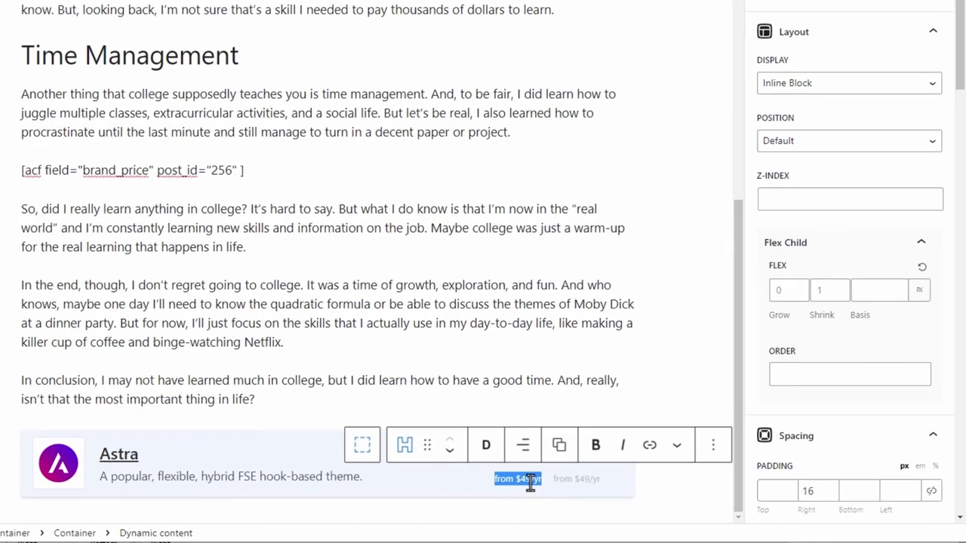
left_click(556, 478)
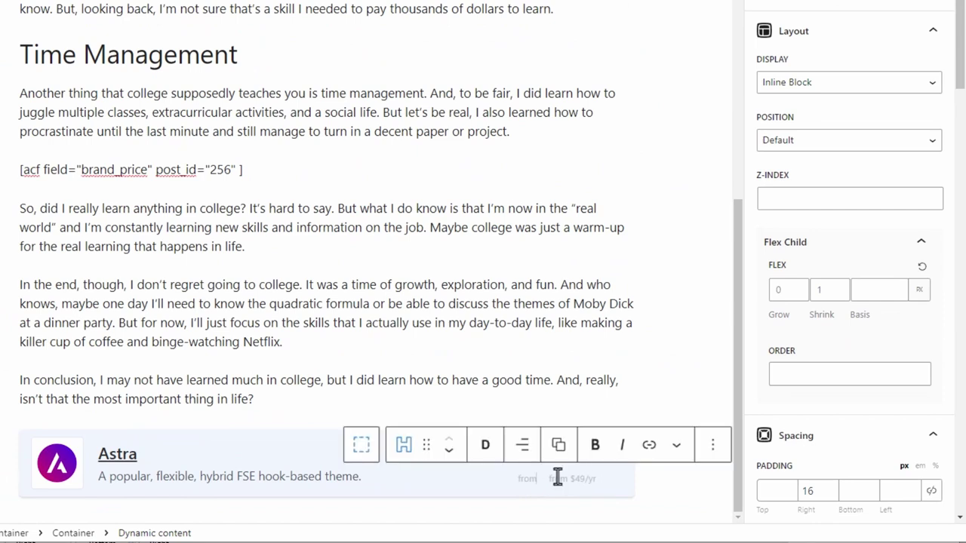
type("$")
Step: Set the second copy's content source to Post meta brand_price and clear its 16 px right padding
scroll(873, 360, "down", 15)
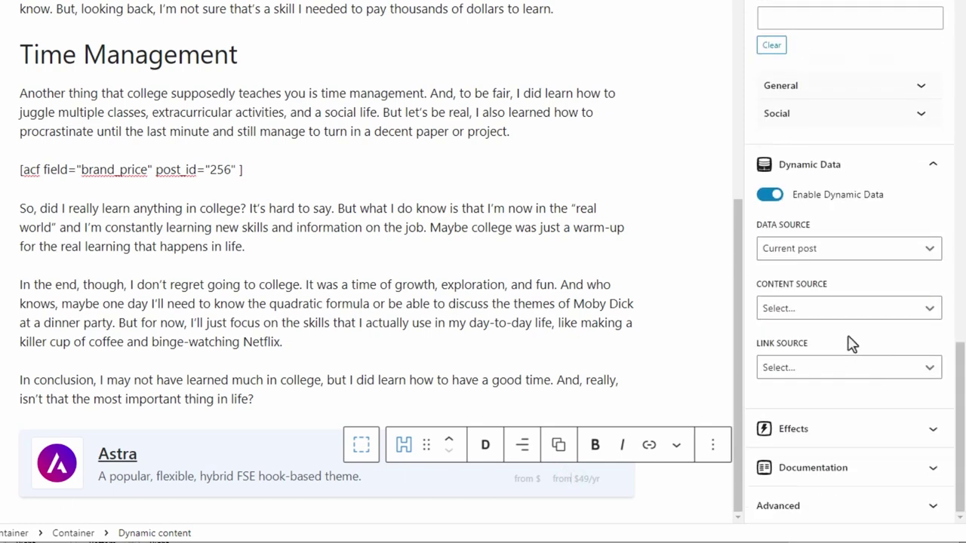
left_click(808, 308)
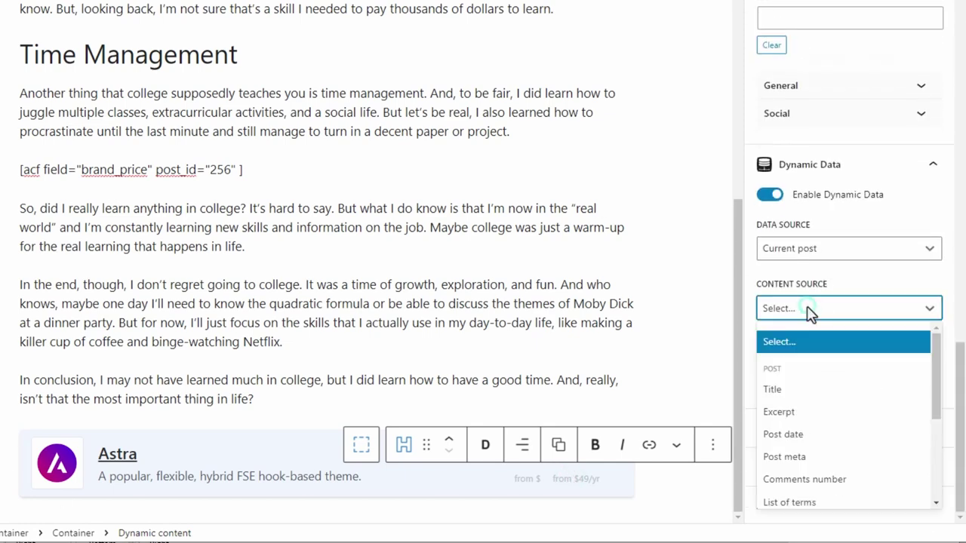
left_click(784, 456)
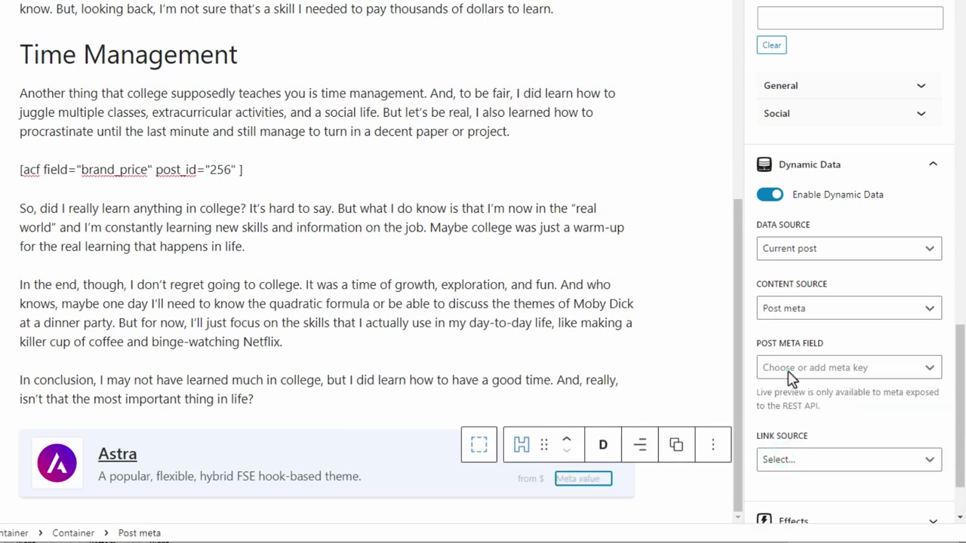
left_click(789, 370)
left_click(784, 485)
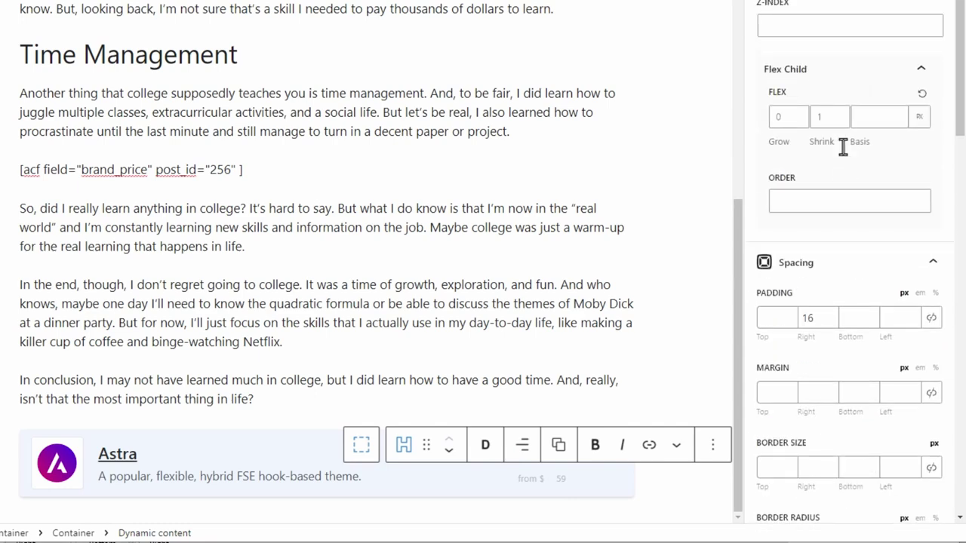
left_click_drag(817, 318, 791, 320)
key("BackSpace")
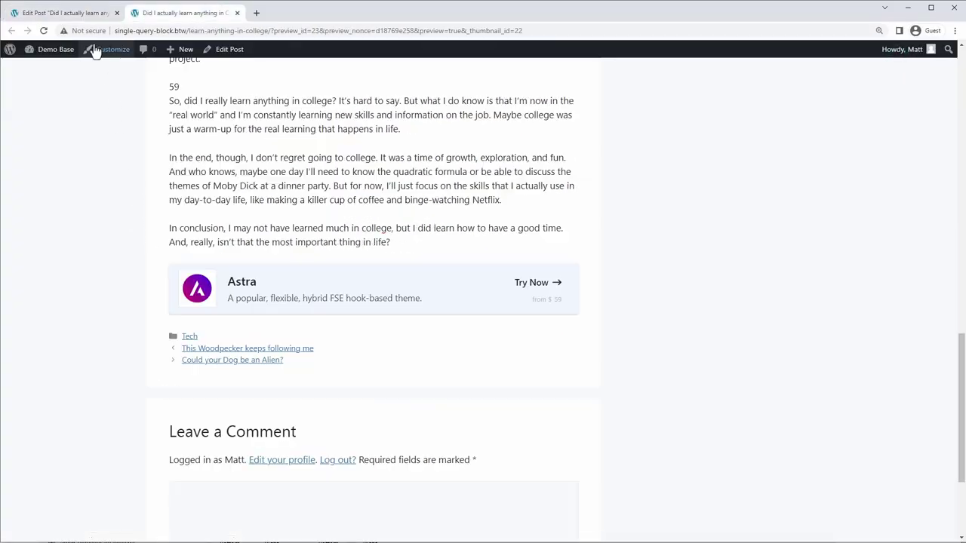
Step: In the college post, swap the Query Loop's included post from Astra to GenerateBlocks and update
left_click(66, 13)
scroll(509, 463, "down", 1)
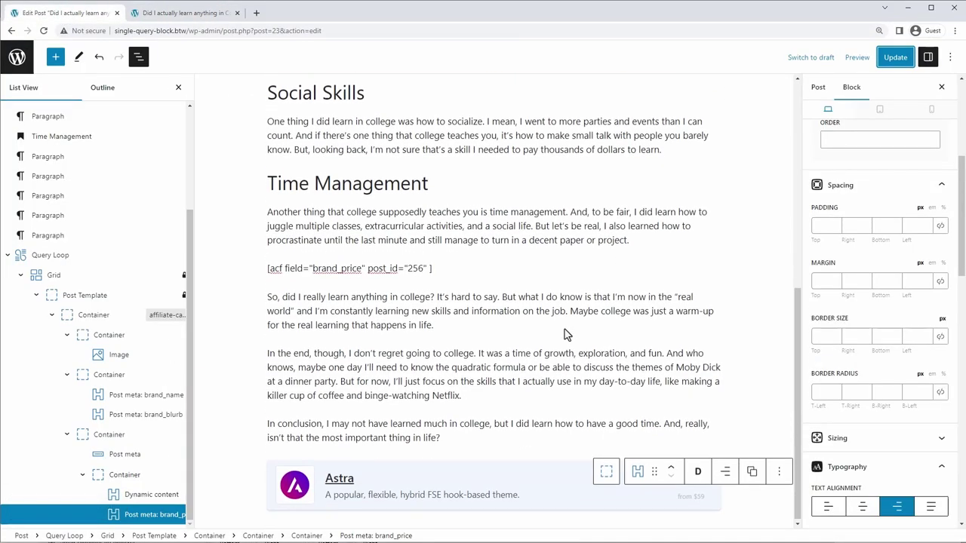
left_click(38, 256)
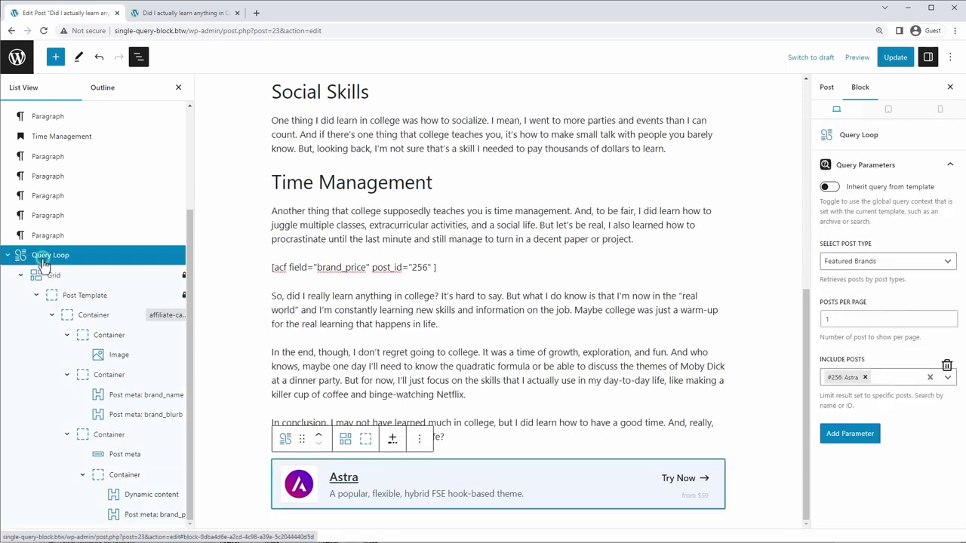
left_click(864, 377)
left_click(862, 415)
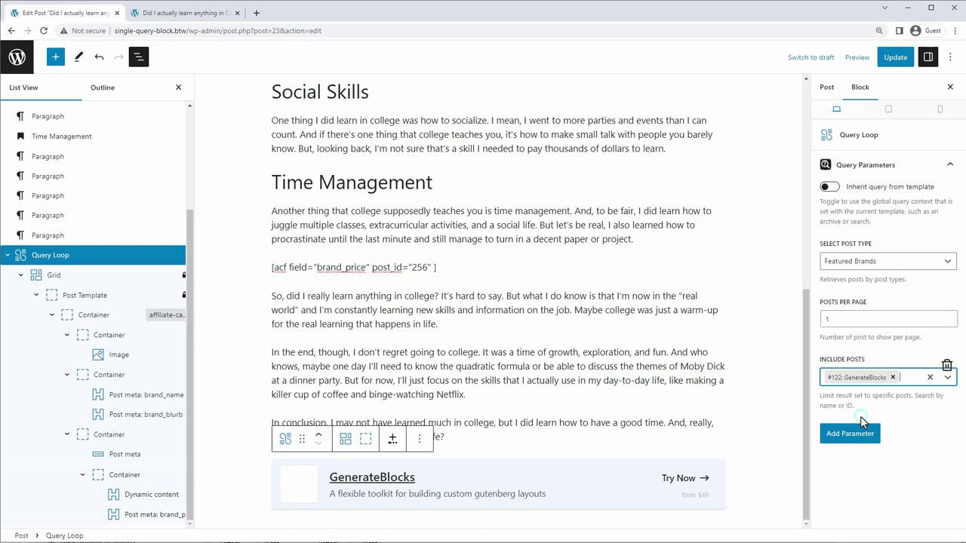
left_click(895, 57)
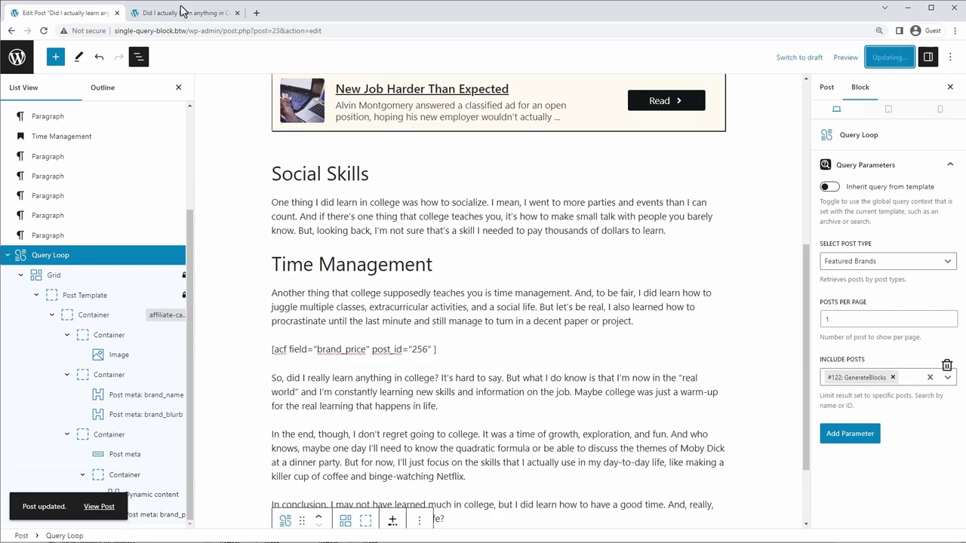
Step: Reload the preview and confirm the Try Now link opens generateblocks.com in a new tab
left_click(182, 12)
key("F5")
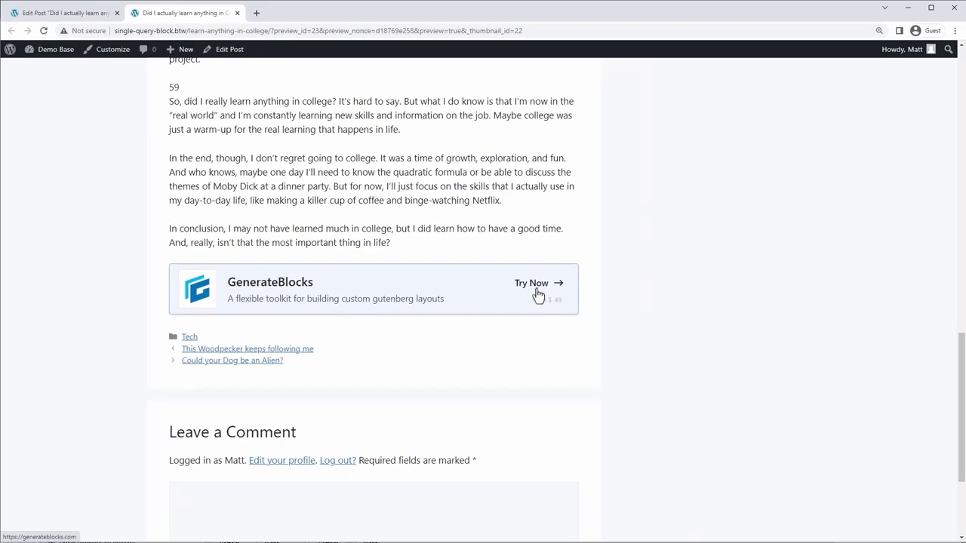
right_click(537, 294)
left_click(573, 300)
left_click(278, 16)
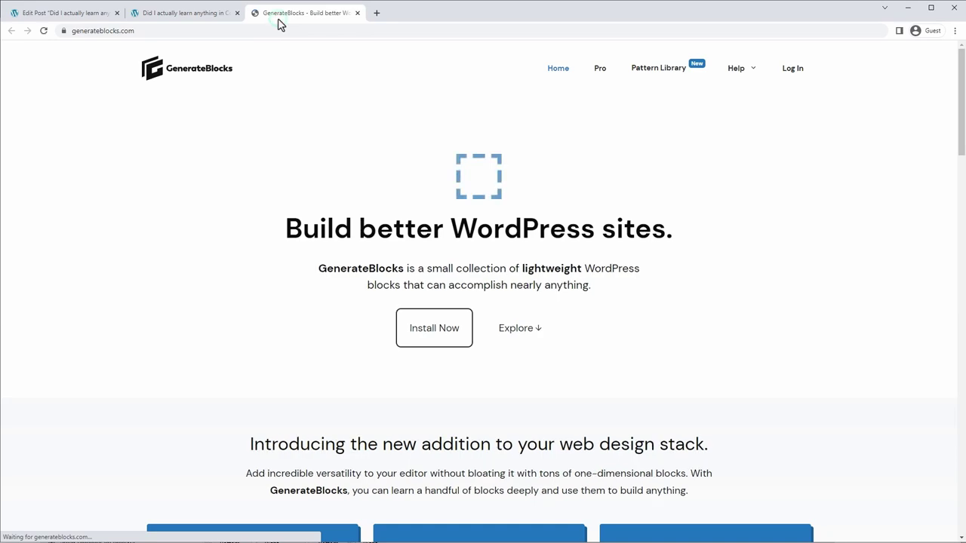
left_click(158, 12)
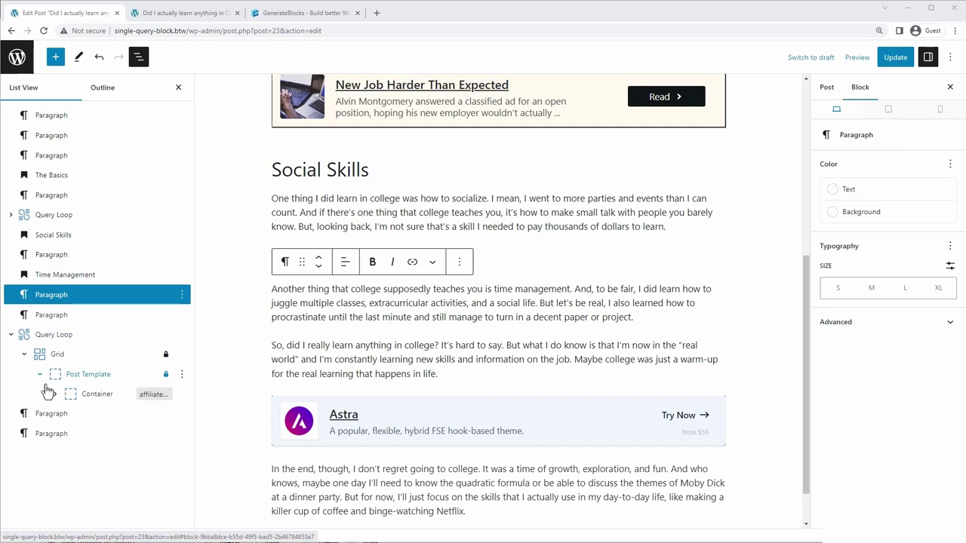
Step: Save the card's Query Loop as a reusable block named 'Affiliate Product Query'
left_click(41, 341)
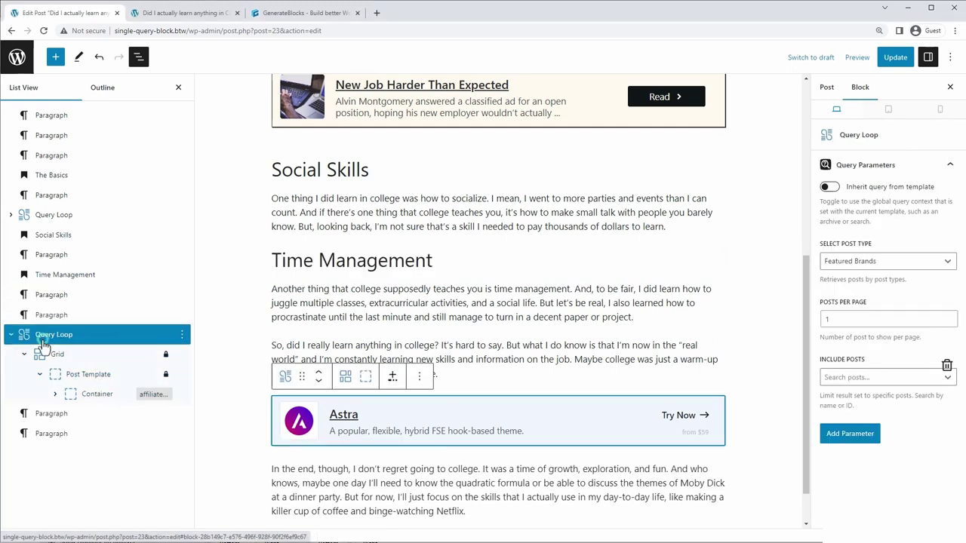
left_click(182, 336)
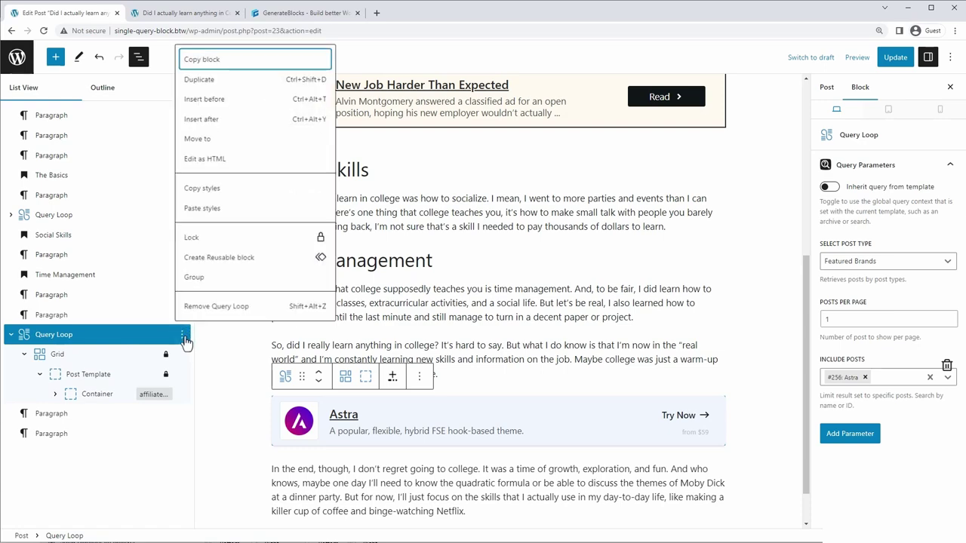
left_click(218, 260)
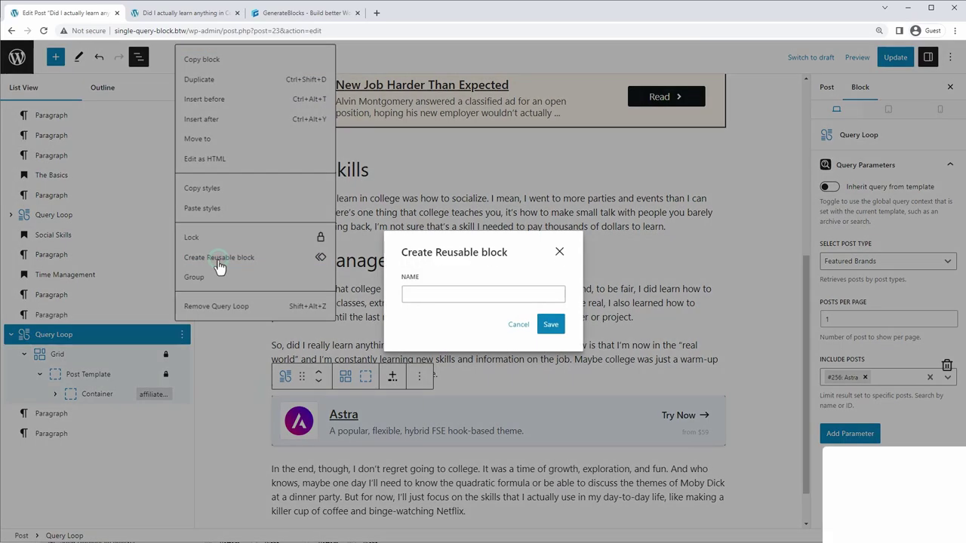
left_click(425, 294)
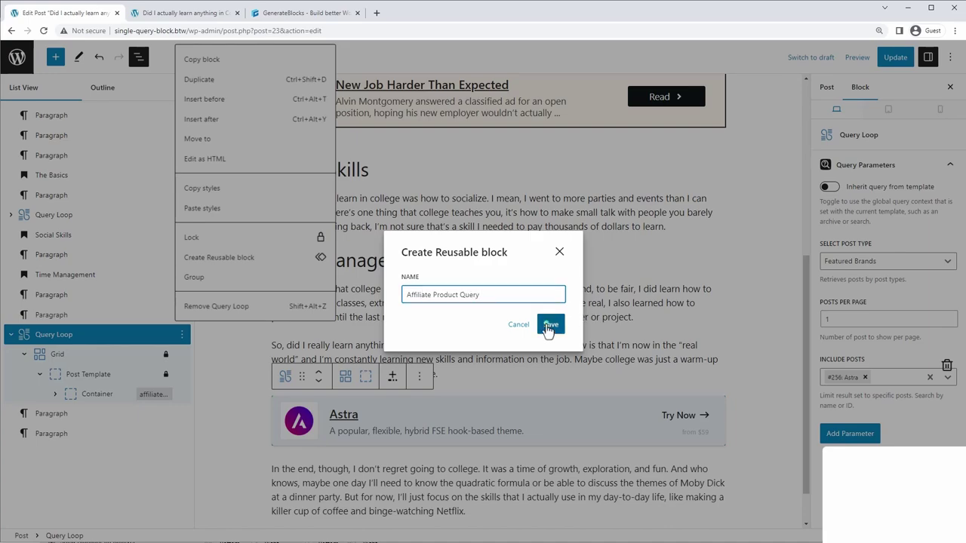
left_click(550, 325)
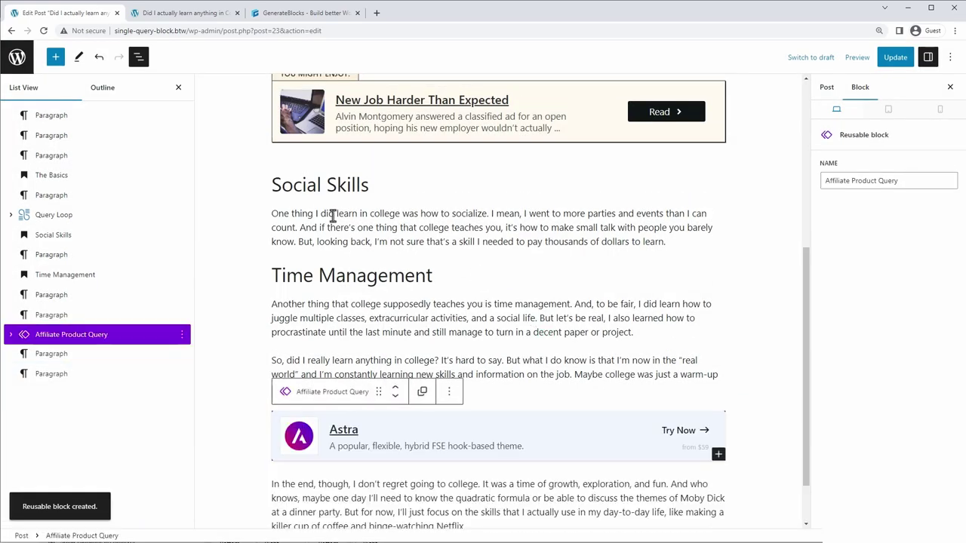
Step: Insert the Affiliate Product Query block into the Llama post after the paragraph ending 'ignore.'
left_click(18, 58)
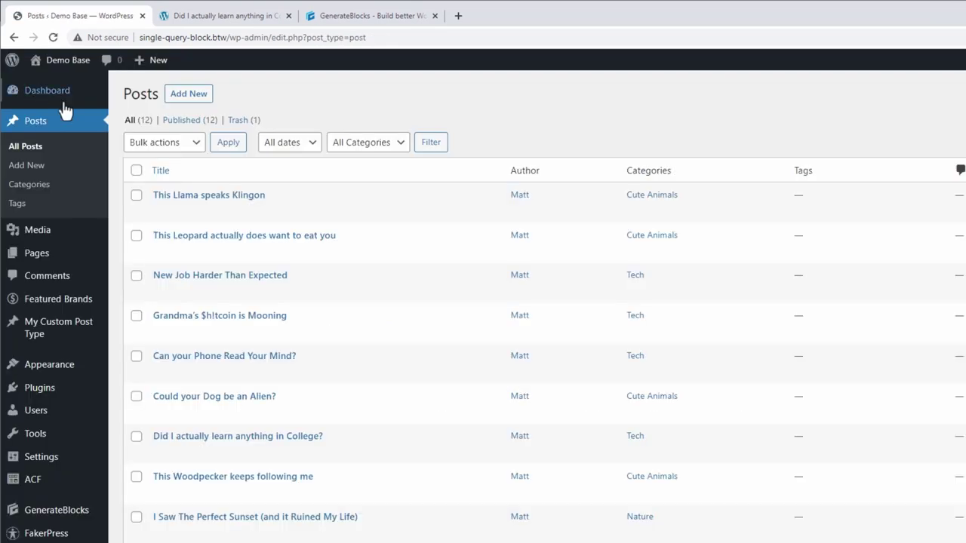
left_click(159, 213)
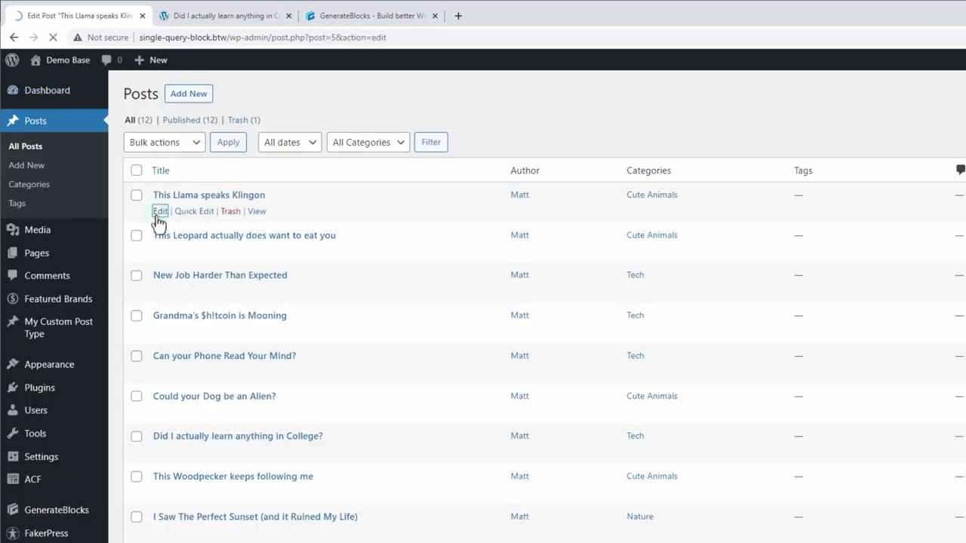
scroll(452, 271, "down", 2)
left_click(500, 226)
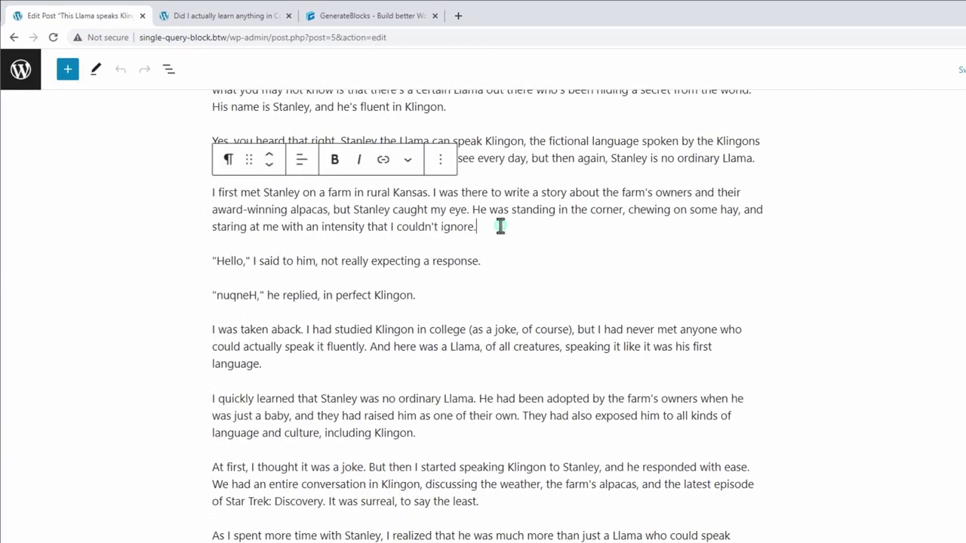
key("Return")
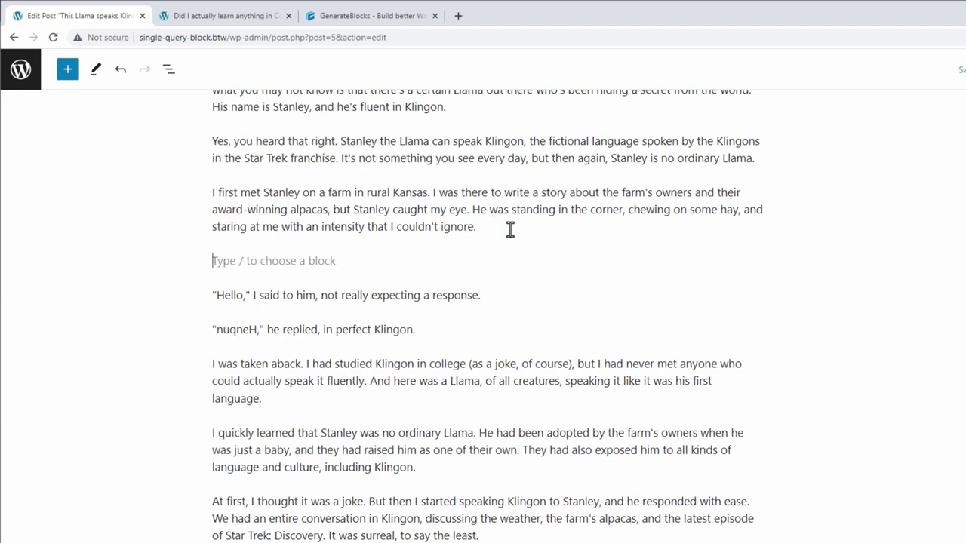
type("/")
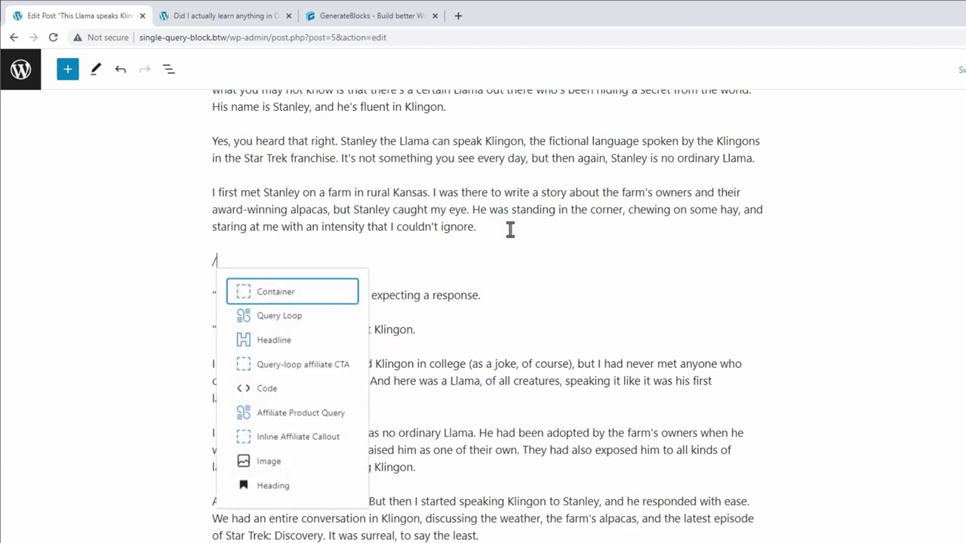
type("AFf")
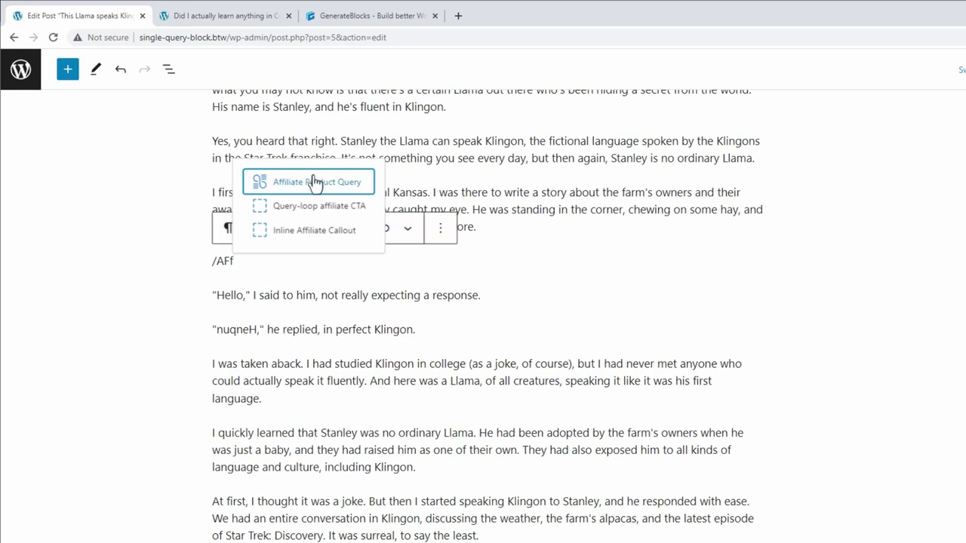
left_click(316, 185)
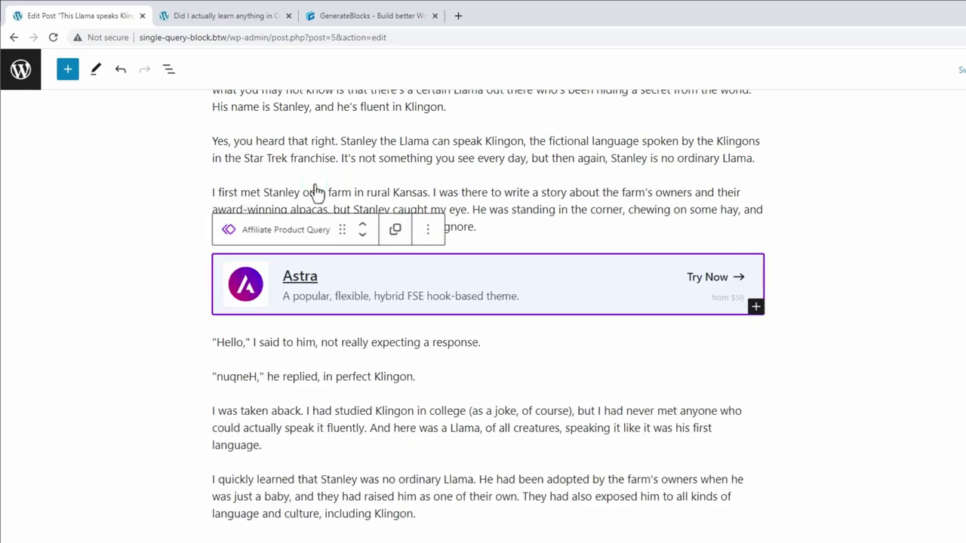
Step: Convert the card to regular blocks, switch Include Posts from Astra to GenerateBlocks, and update
left_click(428, 230)
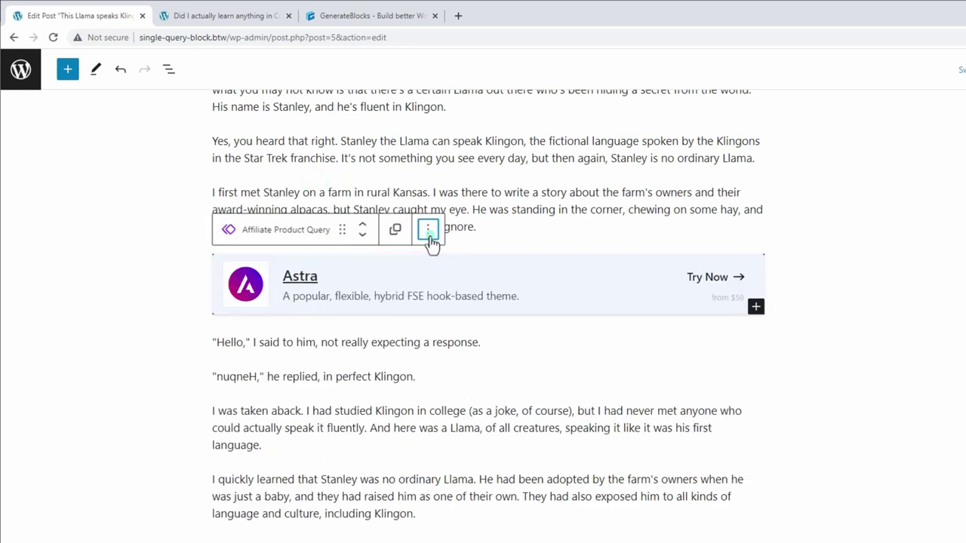
left_click(467, 522)
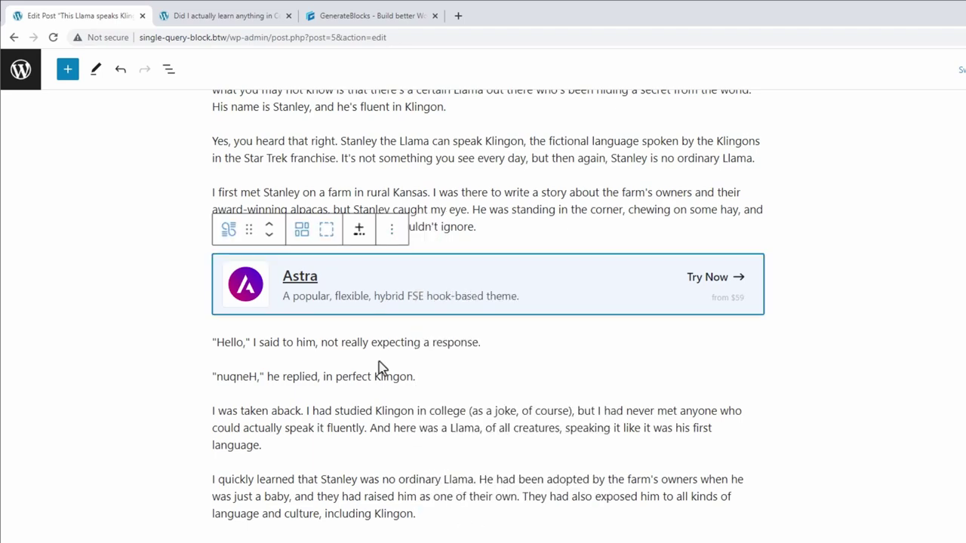
left_click(167, 69)
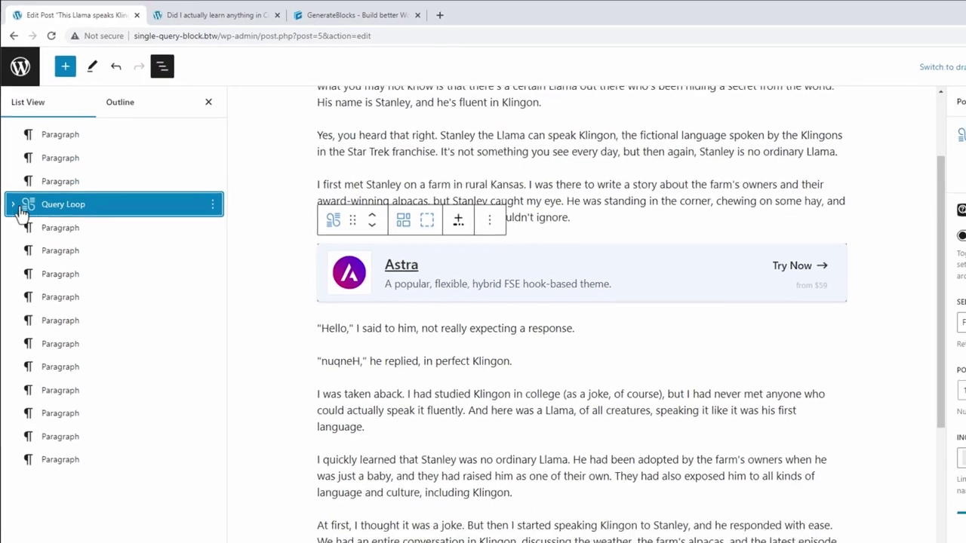
left_click(9, 214)
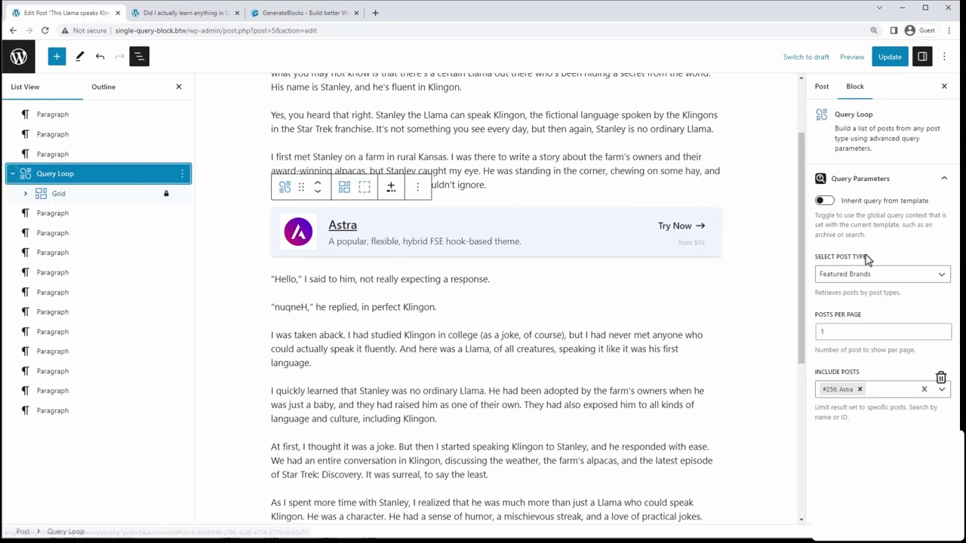
left_click(861, 394)
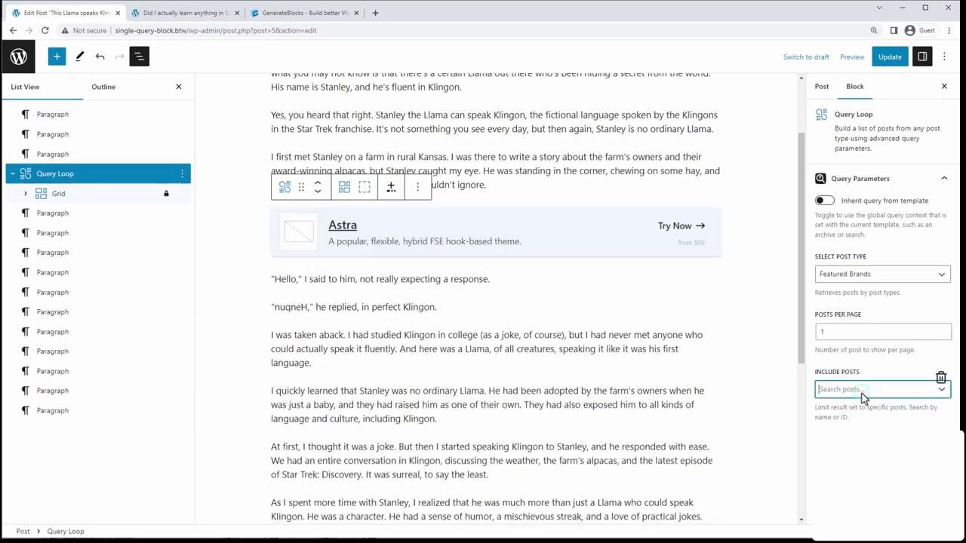
left_click(861, 426)
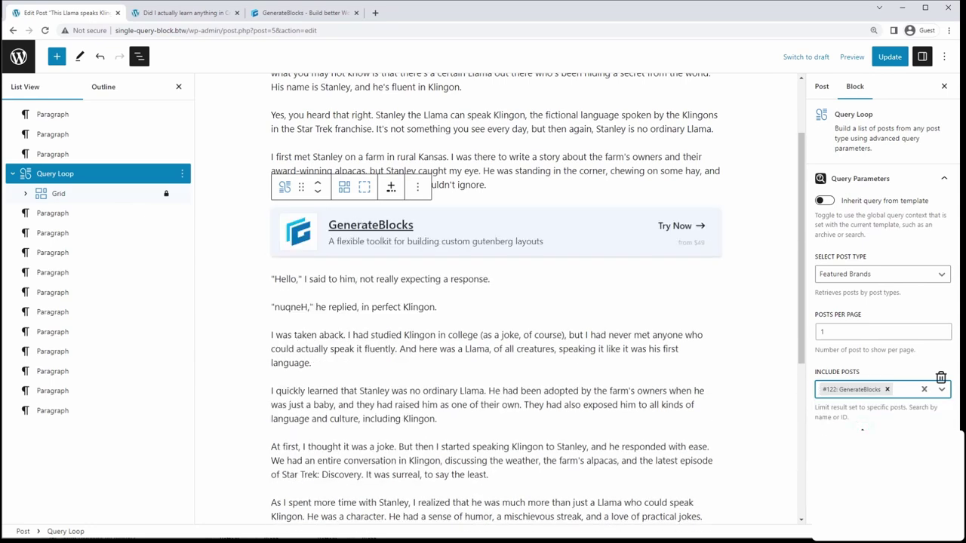
left_click(885, 57)
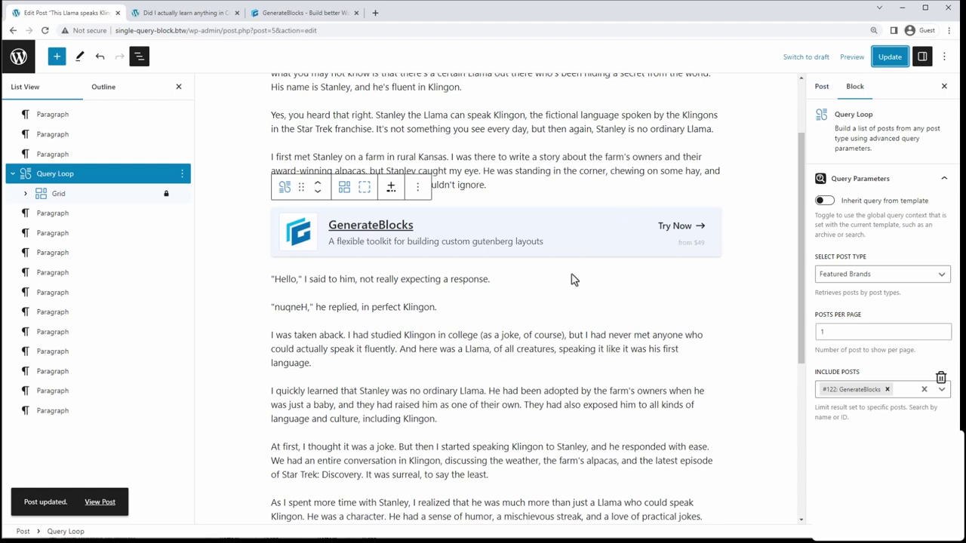